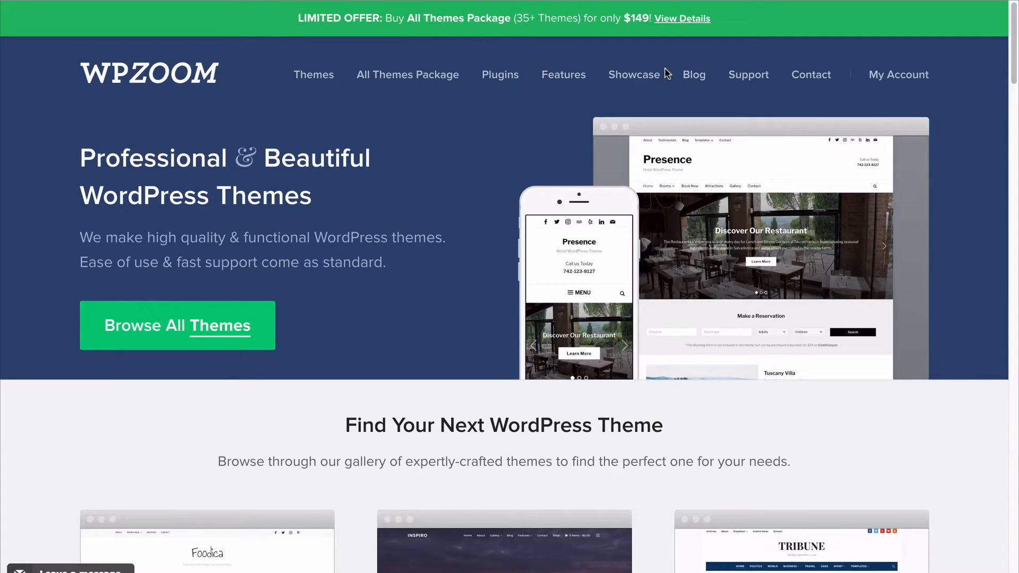
# Download the Foodica (Extended License) theme from the WPZOOM account's downloads as a zip archive into the Downloads folder.
pyautogui.moveTo(870, 71)
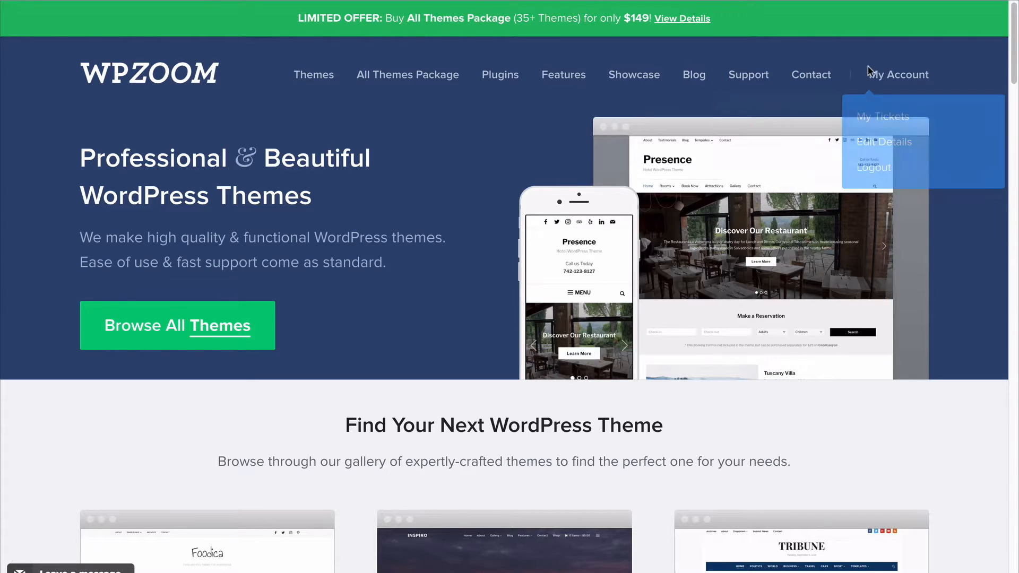
pyautogui.click(880, 80)
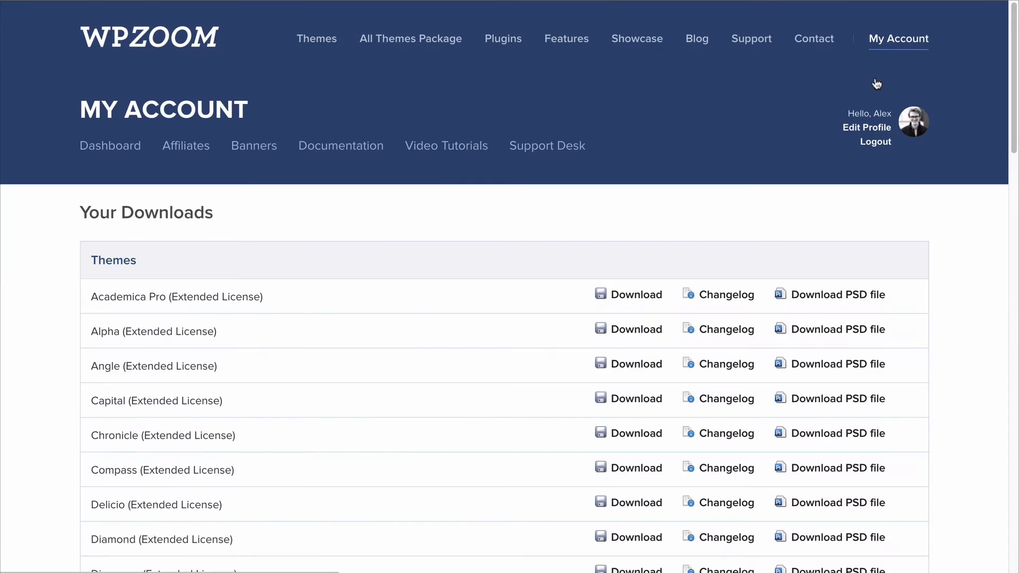
pyautogui.scroll(-3, 29, 247)
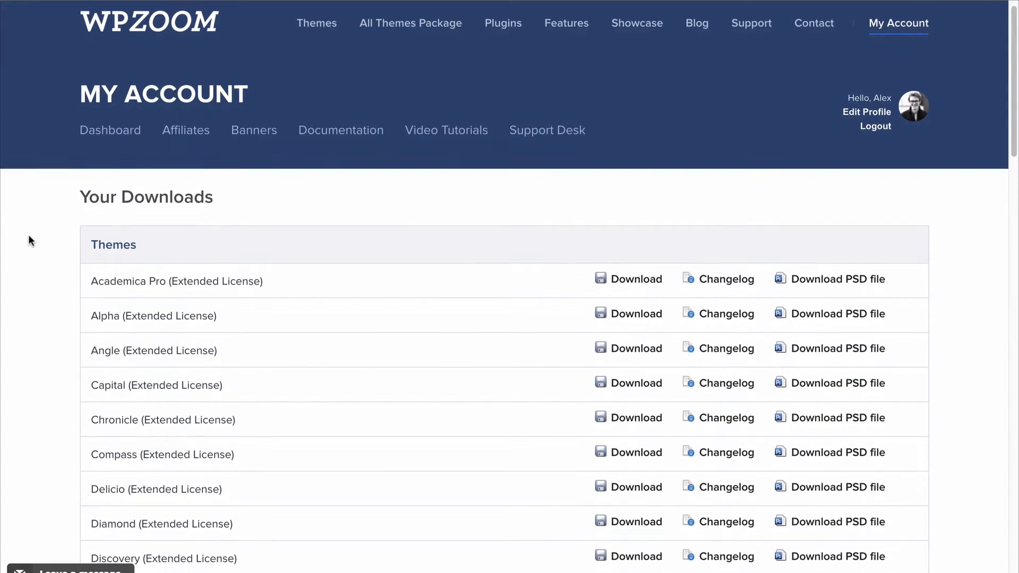
pyautogui.scroll(-4, 59, 396)
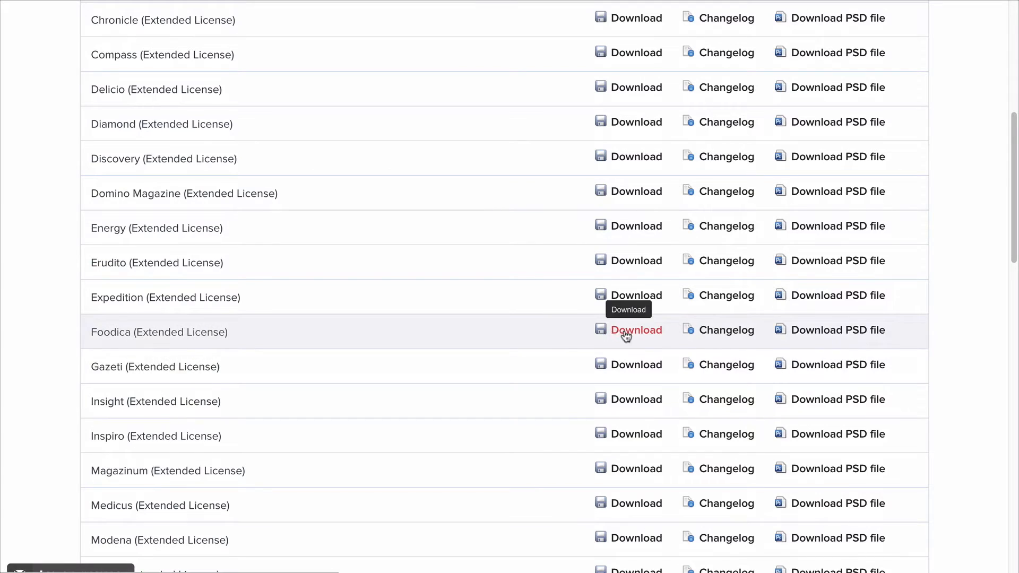
pyautogui.click(629, 335)
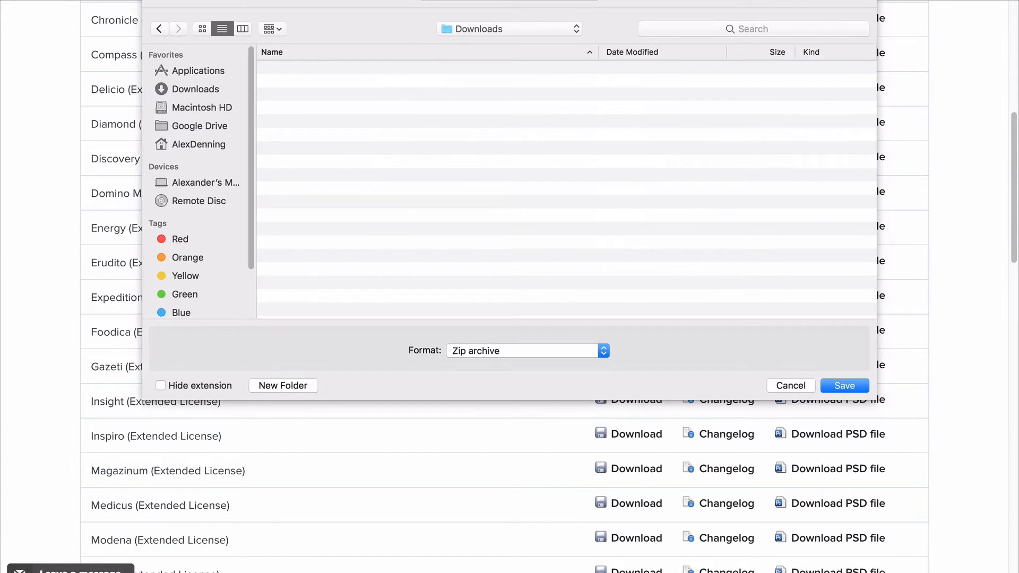
pyautogui.click(844, 386)
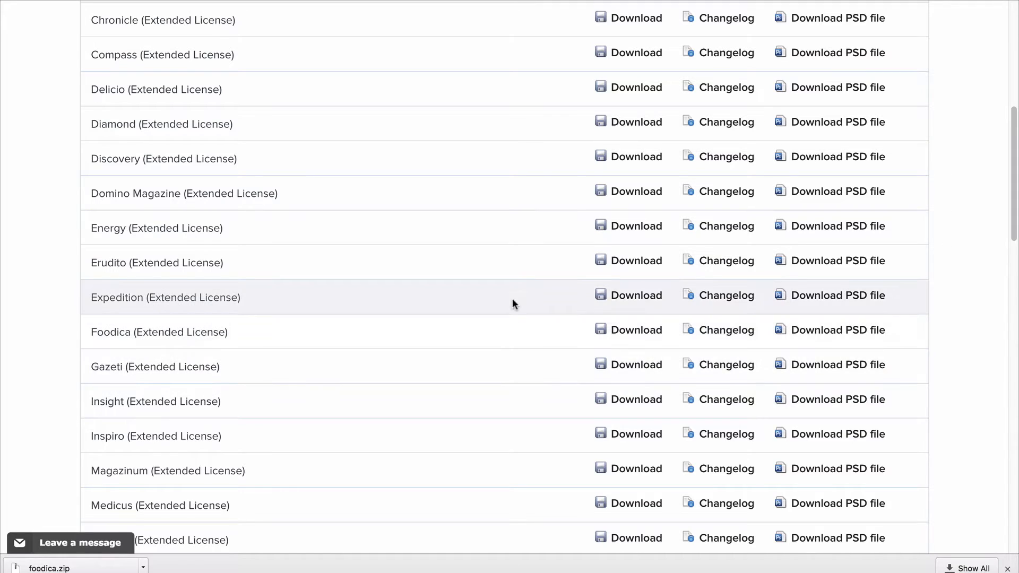
pyautogui.rightClick(617, 332)
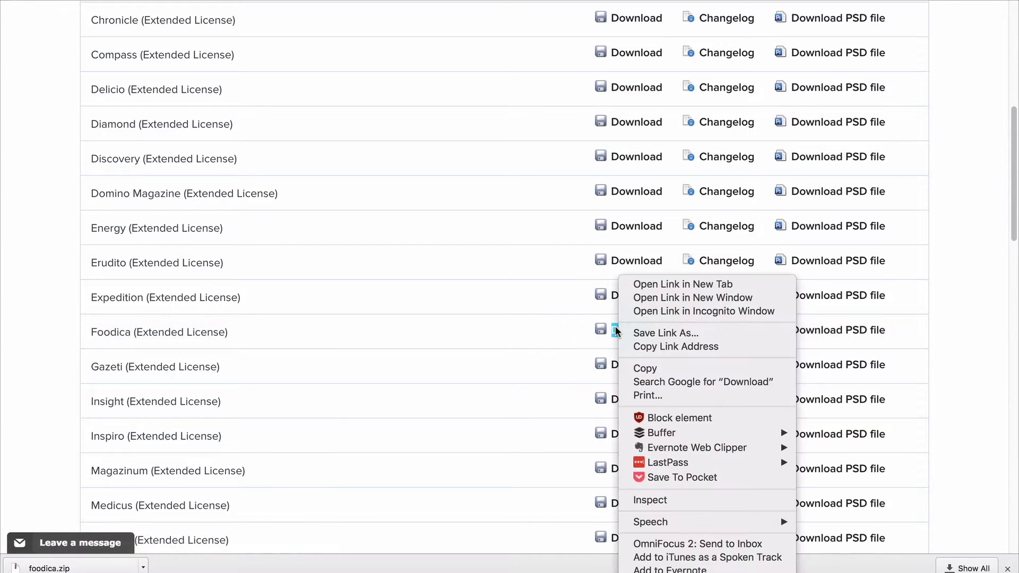
pyautogui.click(474, 338)
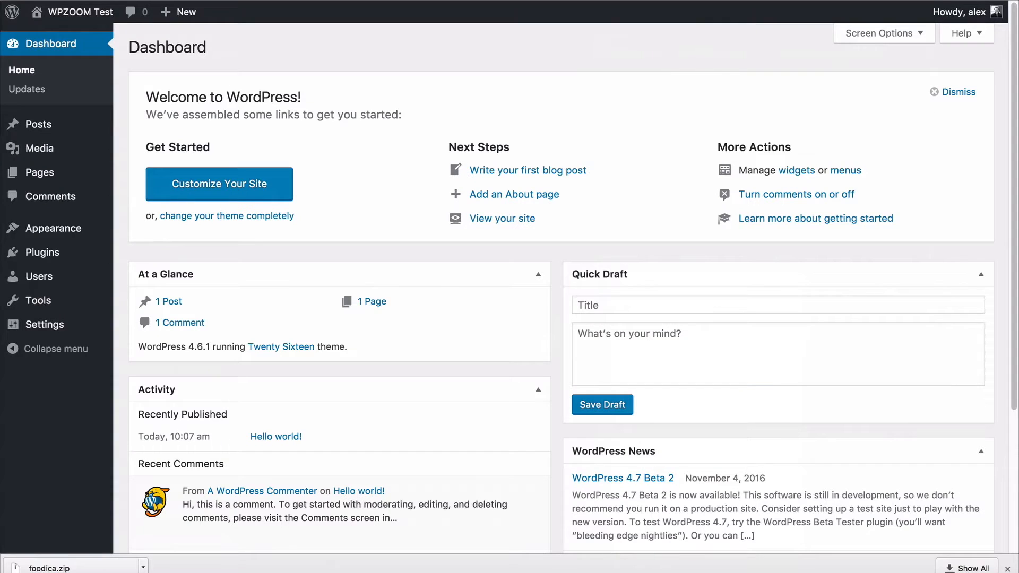
# Upload the downloaded foodica.zip to the WordPress site as a new theme and install it.
pyautogui.moveTo(63, 228)
pyautogui.click(134, 234)
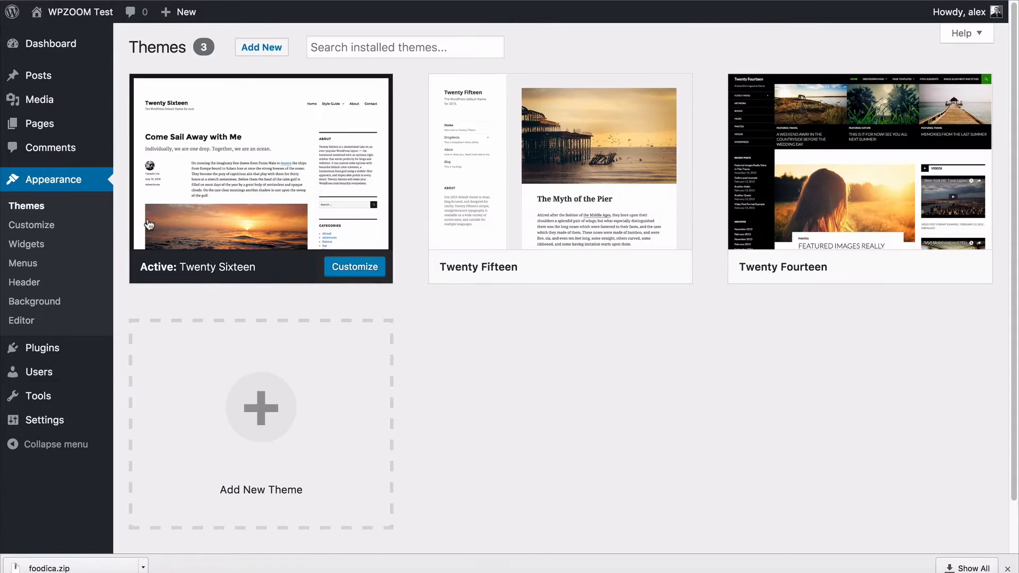
pyautogui.click(262, 48)
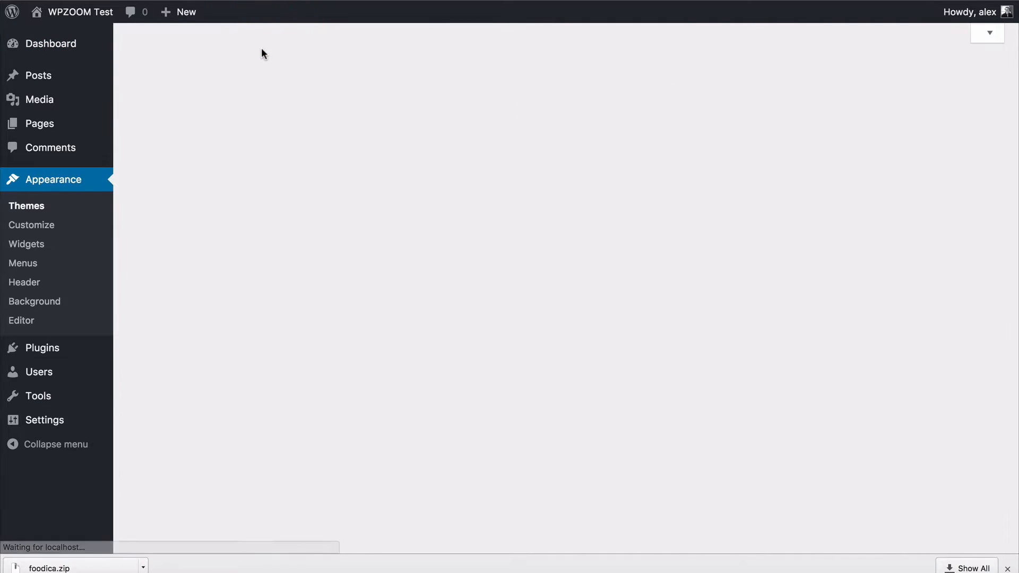
pyautogui.click(263, 50)
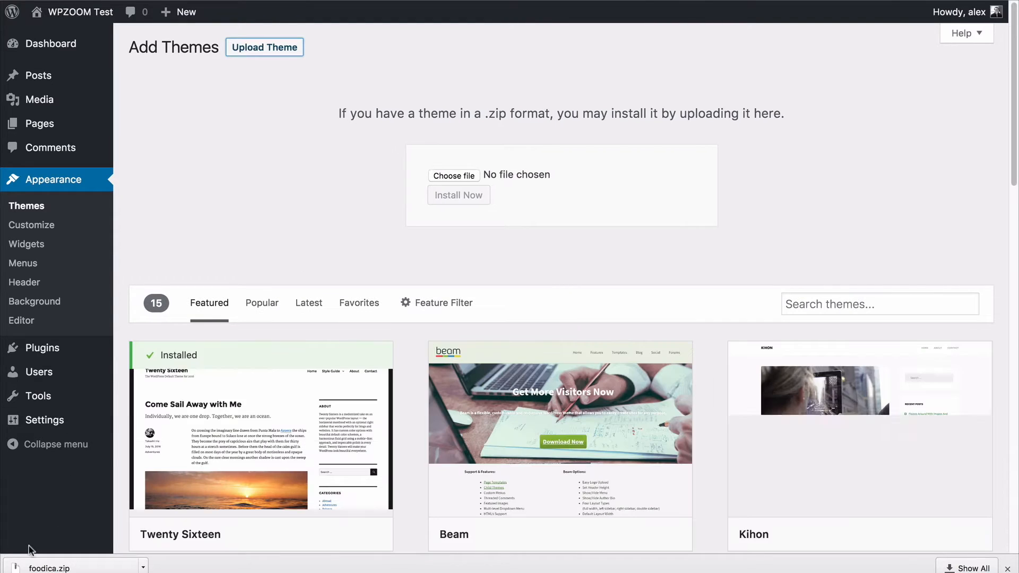
pyautogui.moveTo(38, 567); pyautogui.dragTo(456, 161)
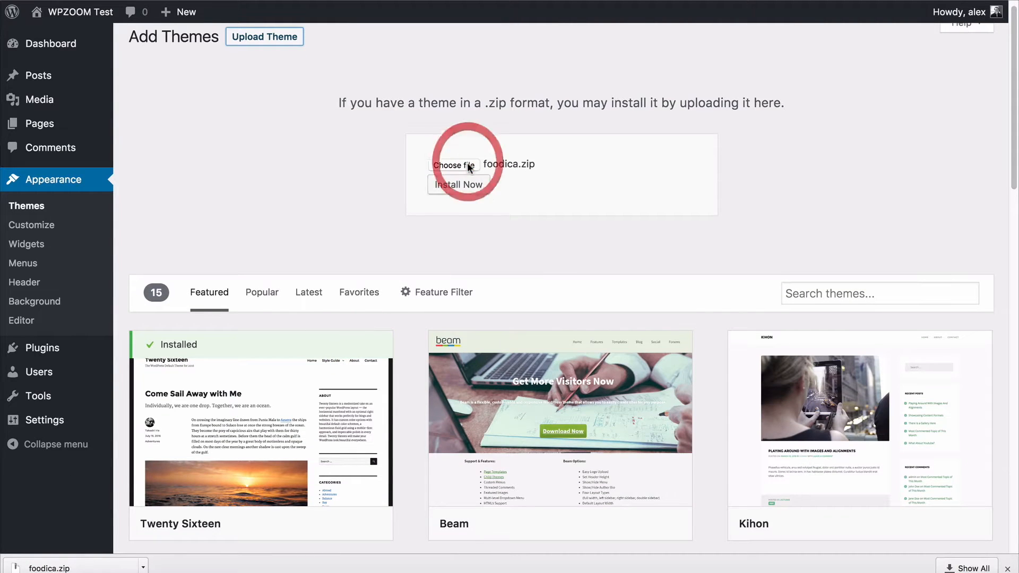
pyautogui.click(446, 187)
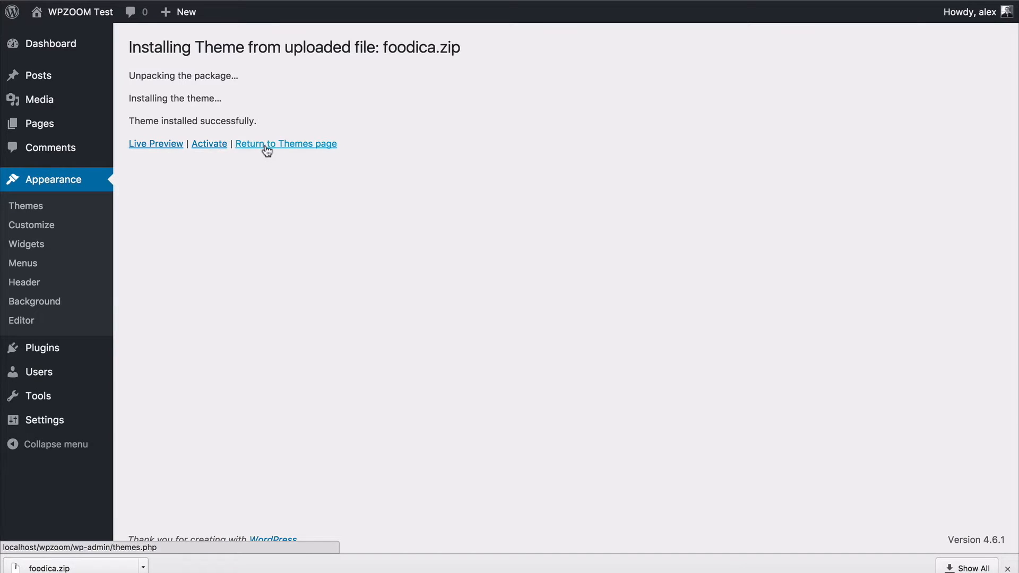
# Open a live preview of the installed Foodica theme and examine its homepage and the Hello world! post.
pyautogui.click(168, 145)
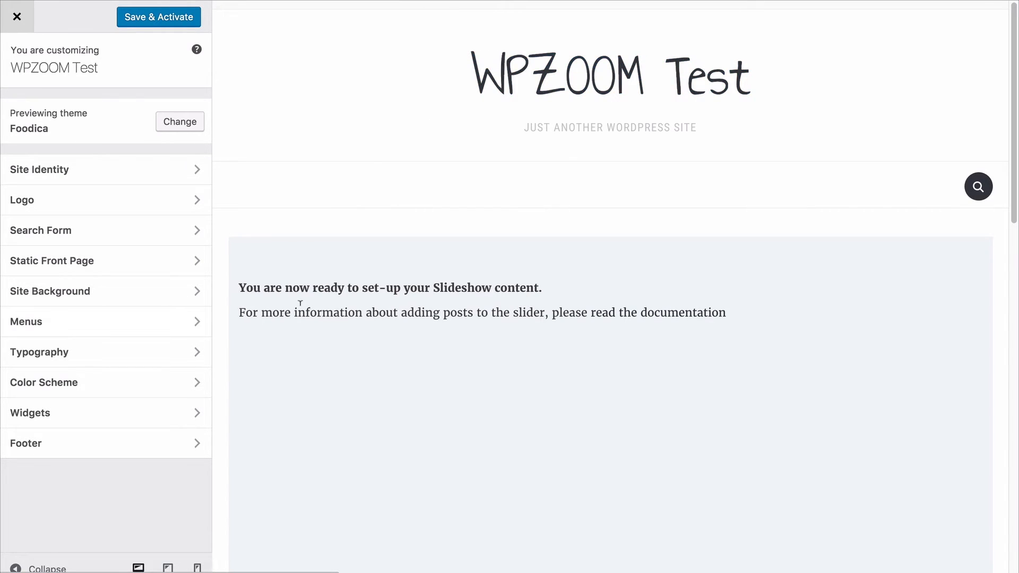
pyautogui.scroll(-1, 300, 303)
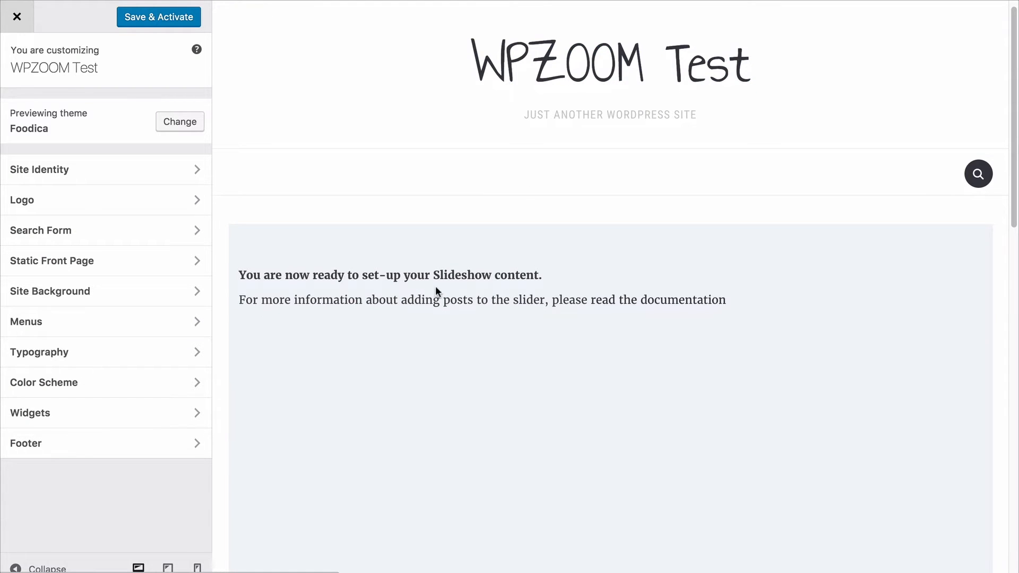
pyautogui.scroll(-5, 393, 364)
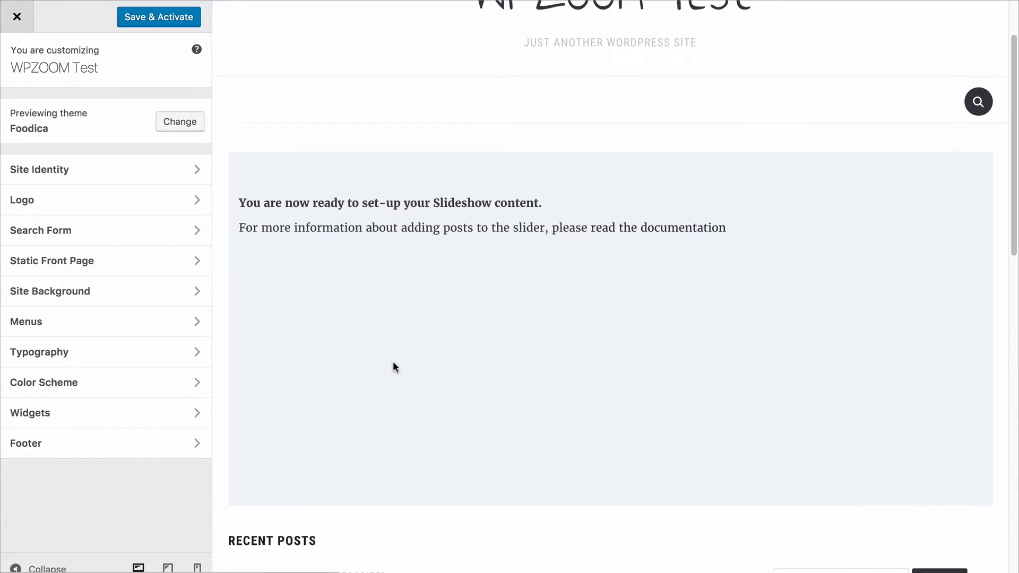
pyautogui.scroll(-4, 393, 363)
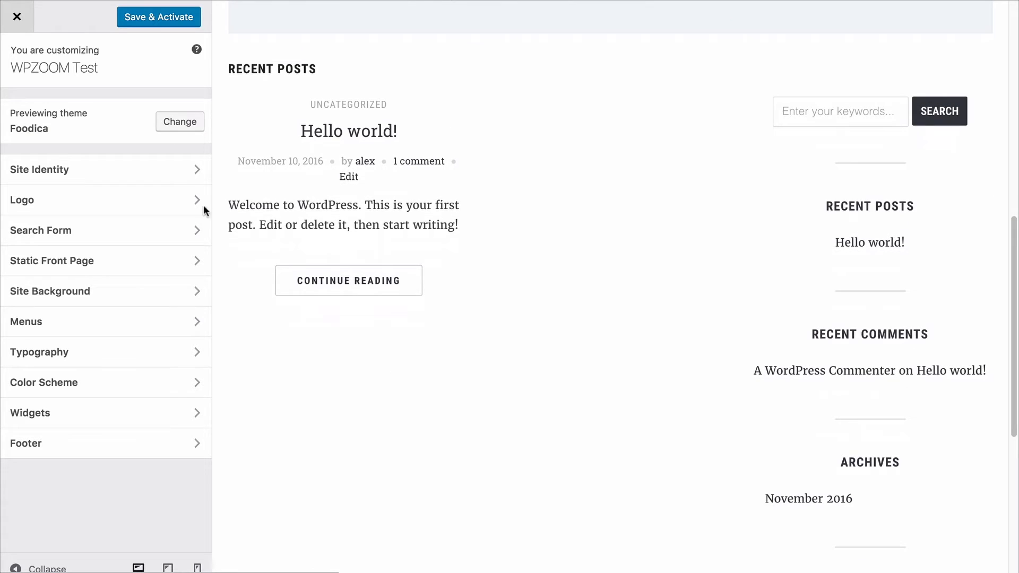
pyautogui.scroll(-5, 552, 288)
pyautogui.scroll(-1, 553, 286)
pyautogui.scroll(3, 553, 286)
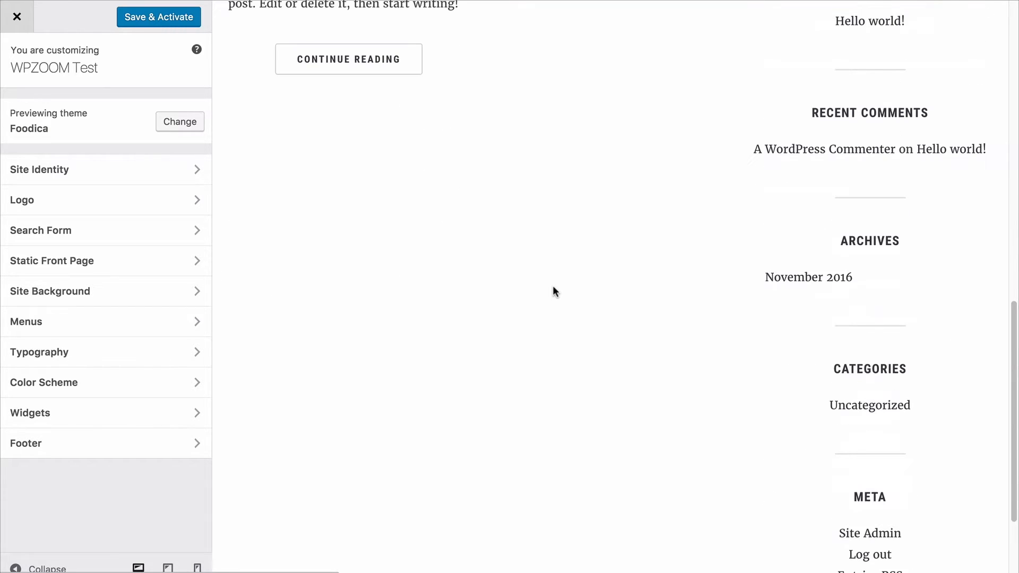
pyautogui.scroll(5, 364, 200)
pyautogui.click(365, 201)
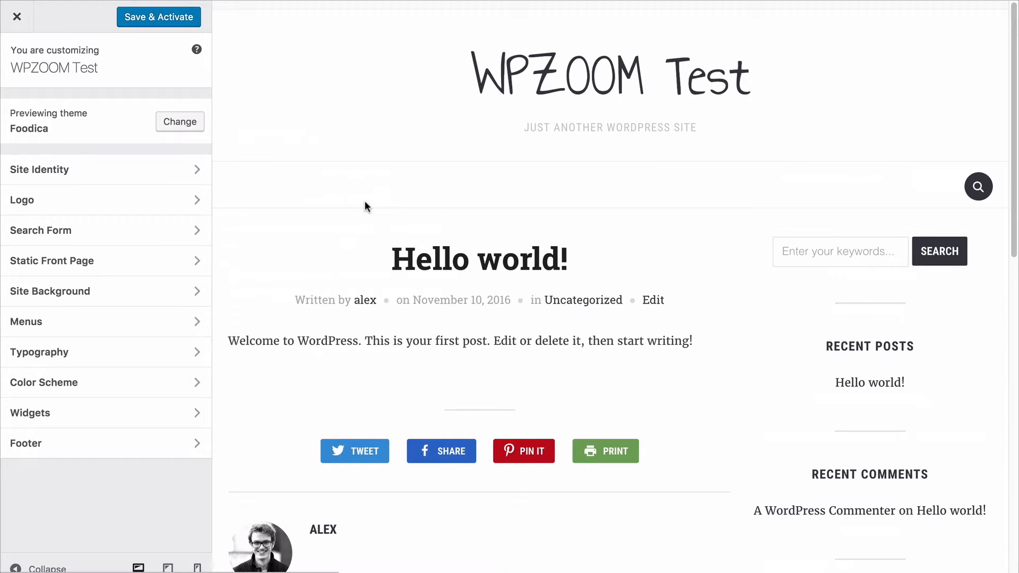
# Shorten the site title to WPZOOM and hide the tagline in the site identity settings.
pyautogui.click(199, 176)
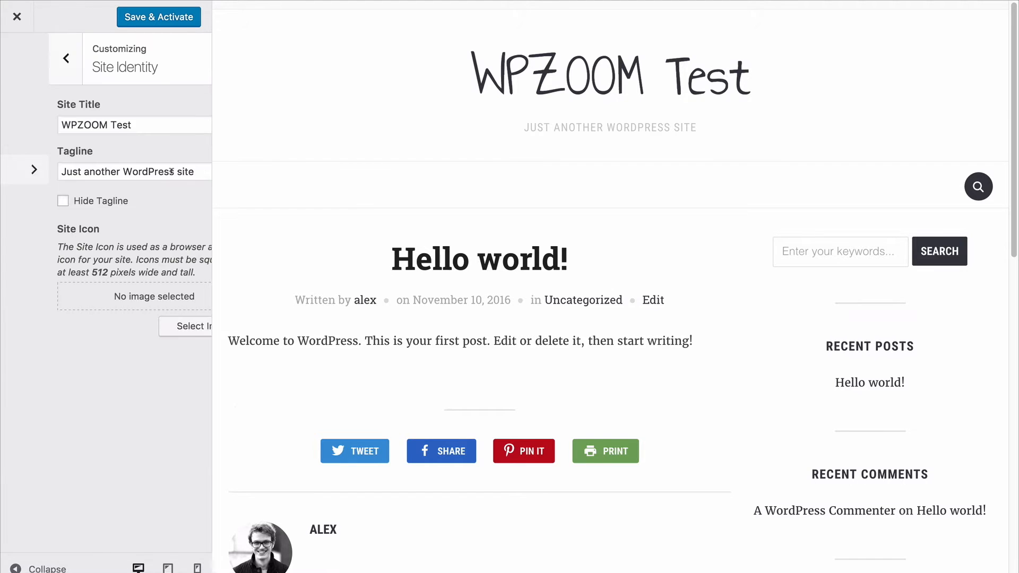
pyautogui.click(121, 124)
pyautogui.doubleClick(121, 123)
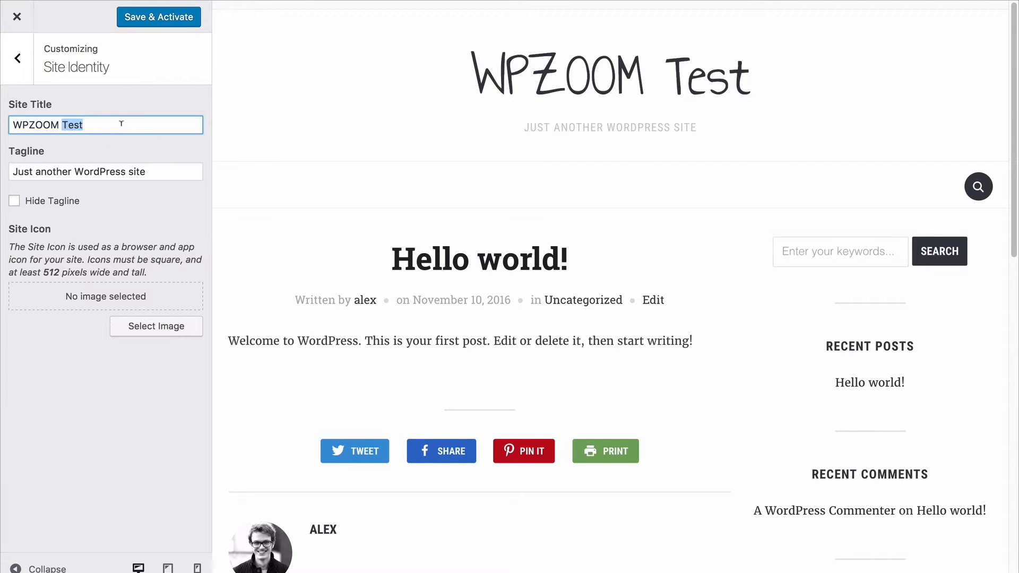
pyautogui.press('BackSpace')
pyautogui.click(167, 213)
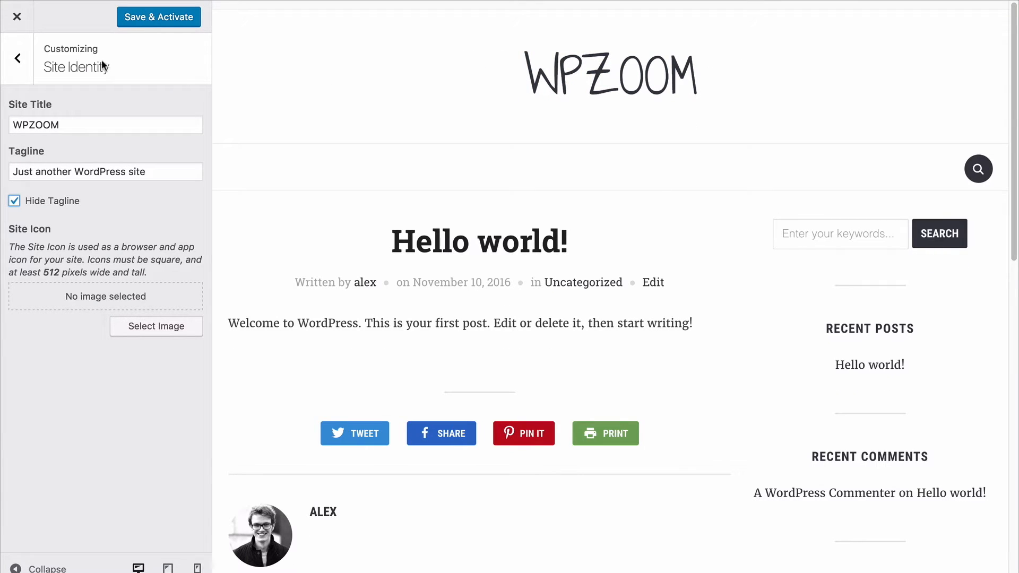
# Save the customizations, activate the Foodica theme and leave the customizer.
pyautogui.click(19, 56)
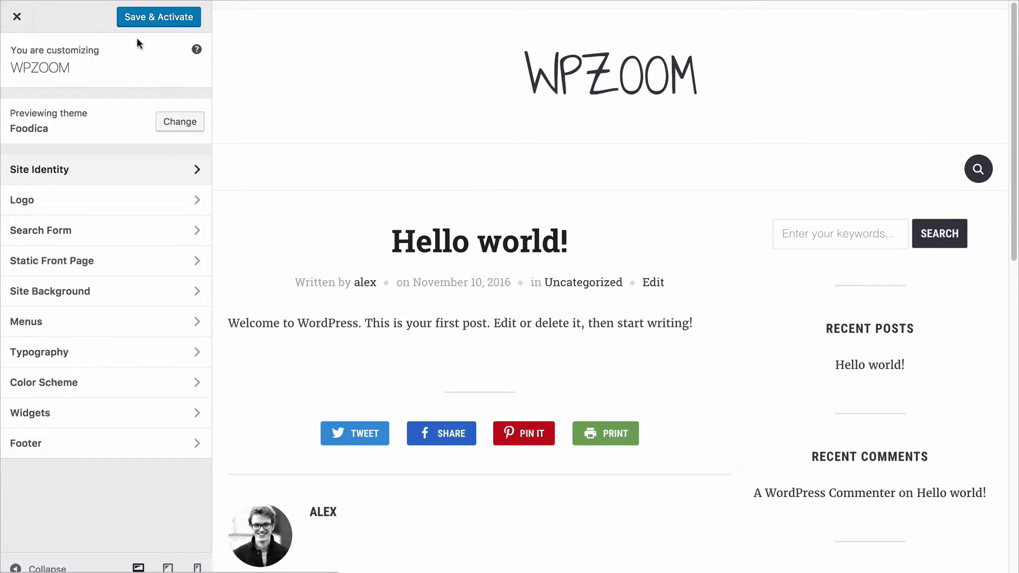
pyautogui.click(146, 24)
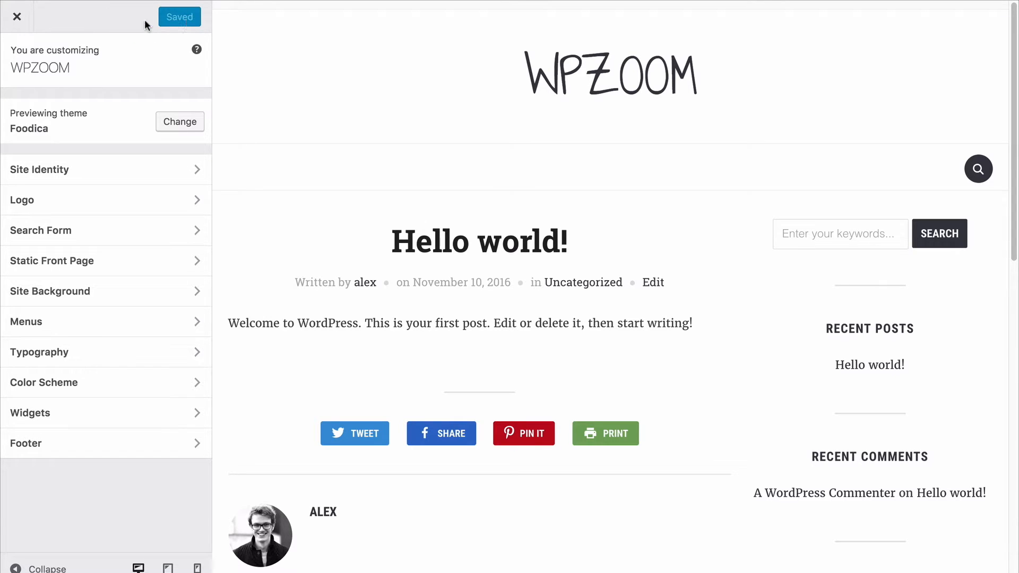
pyautogui.click(17, 16)
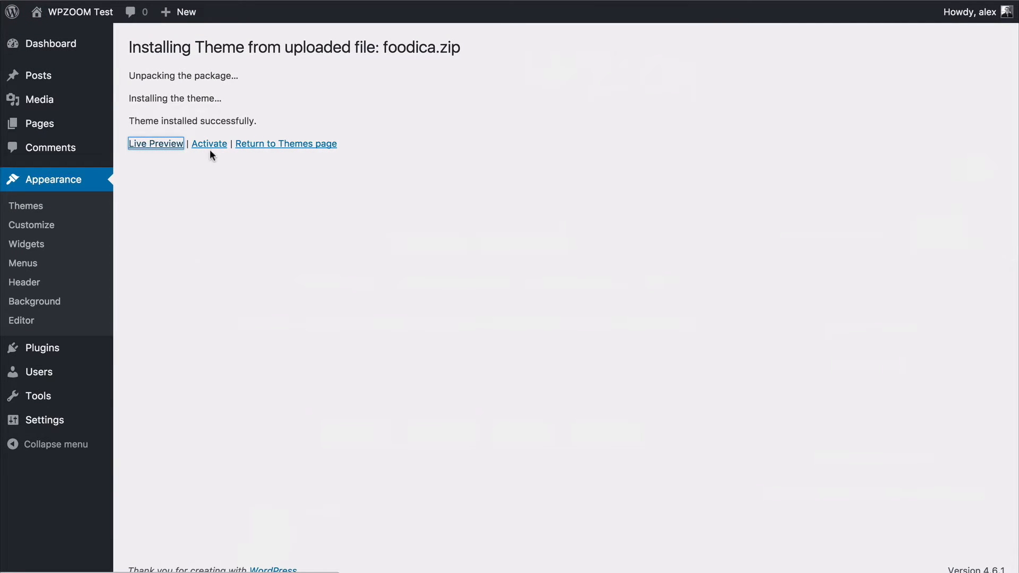
# Open the Foodica documentation from the theme's Getting Started page and read its theme structure, recommended plugins and customization sections.
pyautogui.click(47, 183)
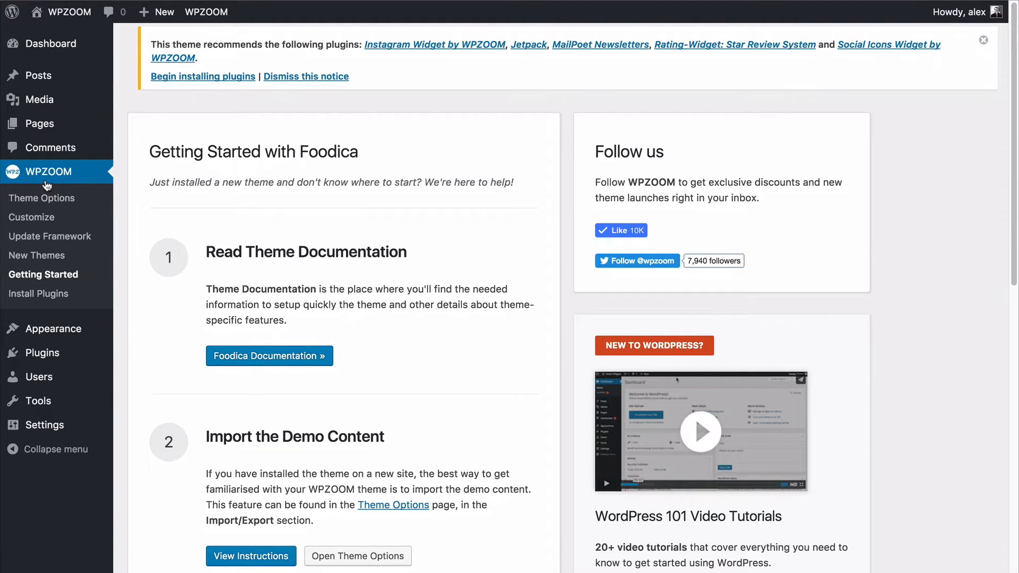
pyautogui.scroll(-3, 47, 184)
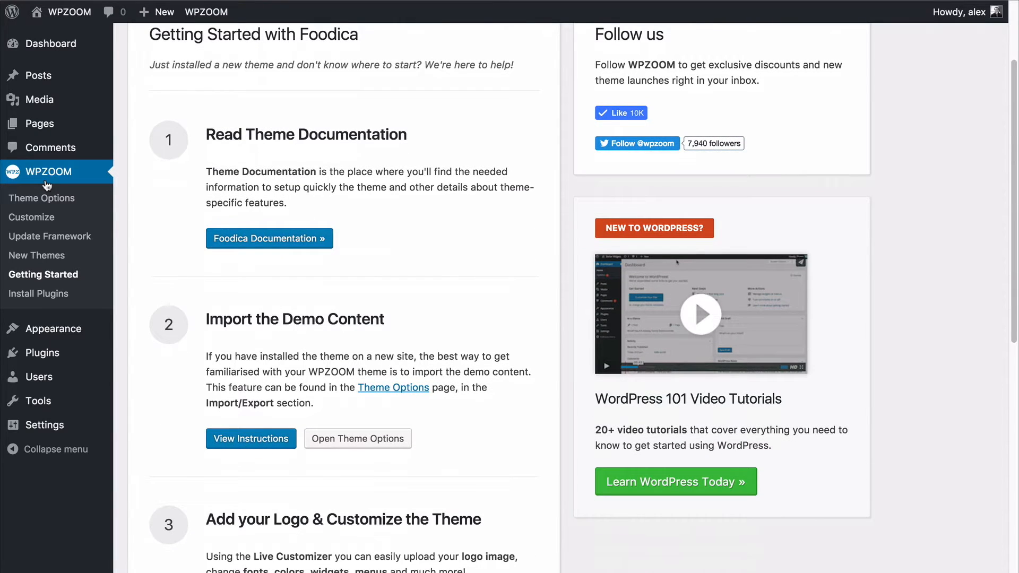
pyautogui.click(227, 237)
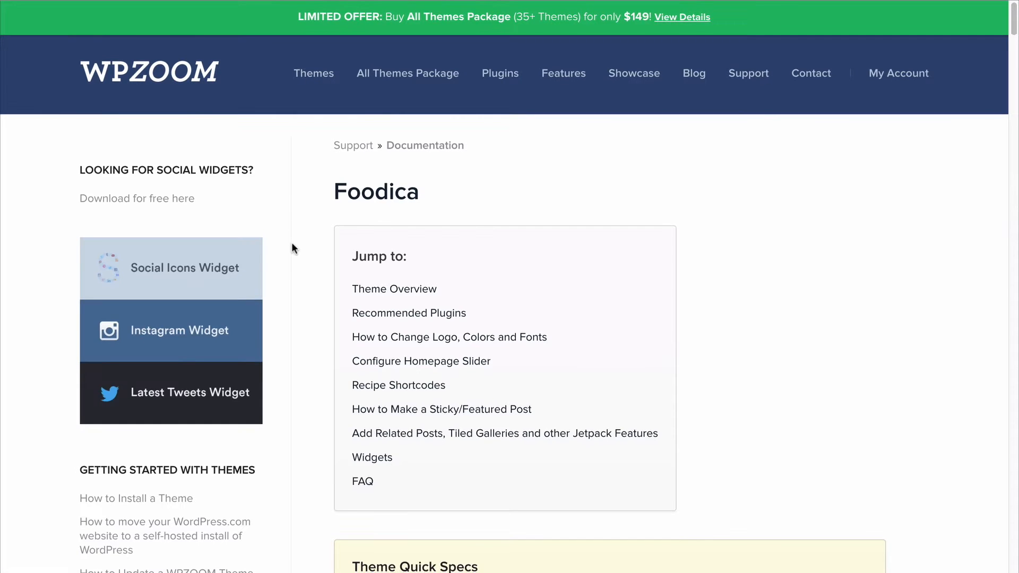
pyautogui.scroll(-8, 292, 245)
pyautogui.scroll(-12, 292, 245)
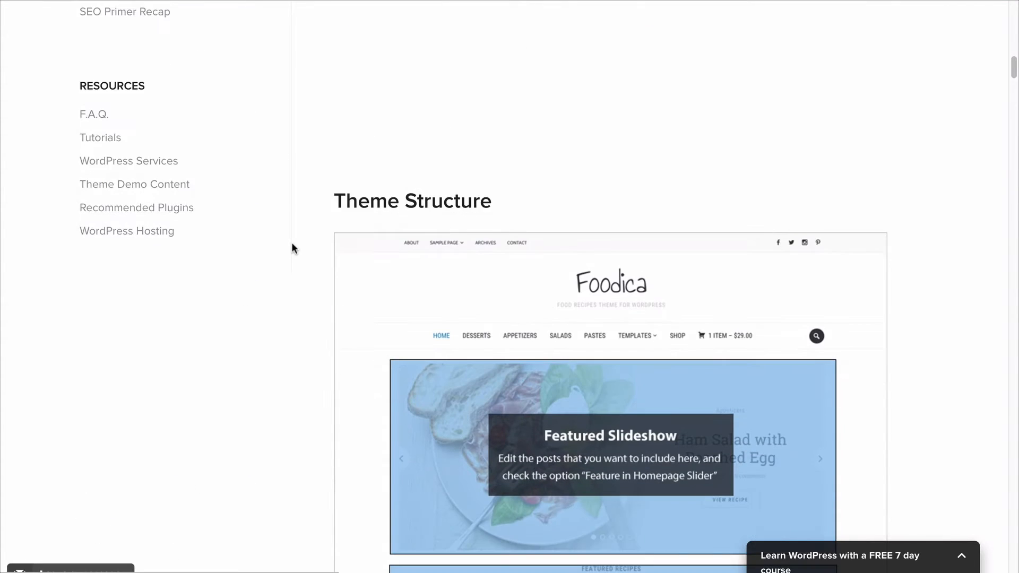
pyautogui.scroll(-6, 300, 215)
pyautogui.scroll(3, 300, 214)
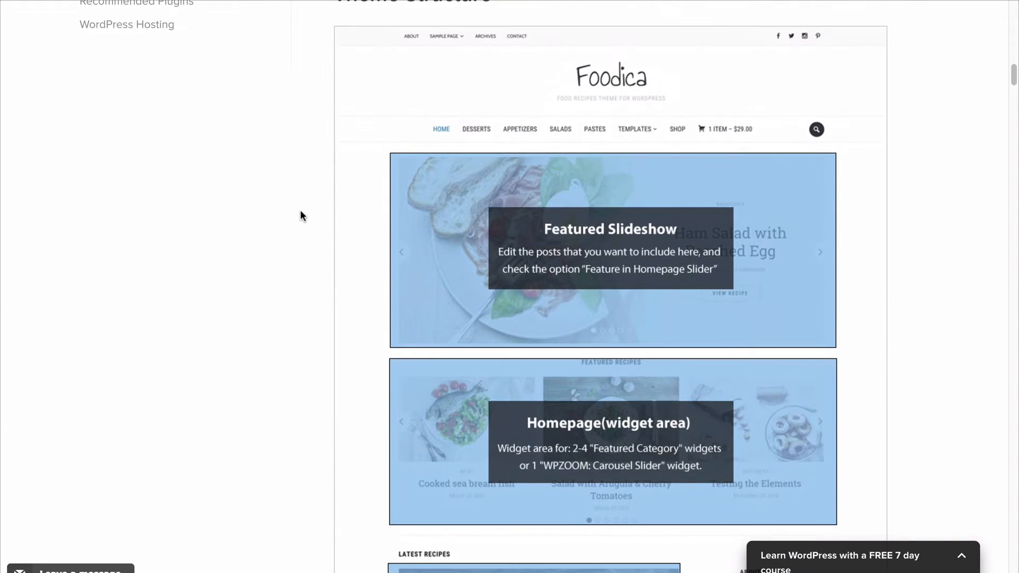
pyautogui.scroll(-15, 300, 215)
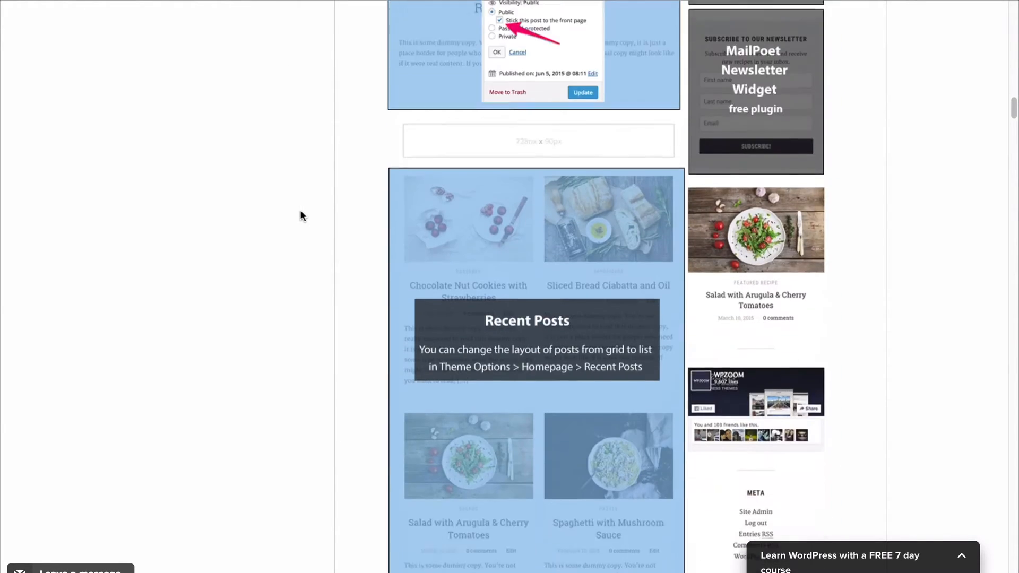
pyautogui.scroll(-10, 300, 206)
pyautogui.scroll(-6, 300, 207)
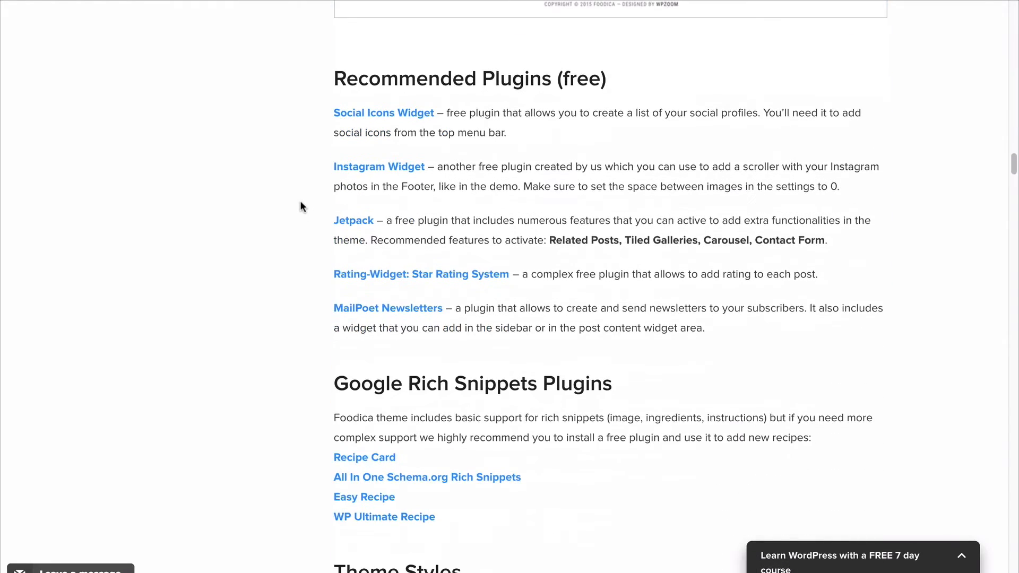
pyautogui.scroll(-5, 300, 206)
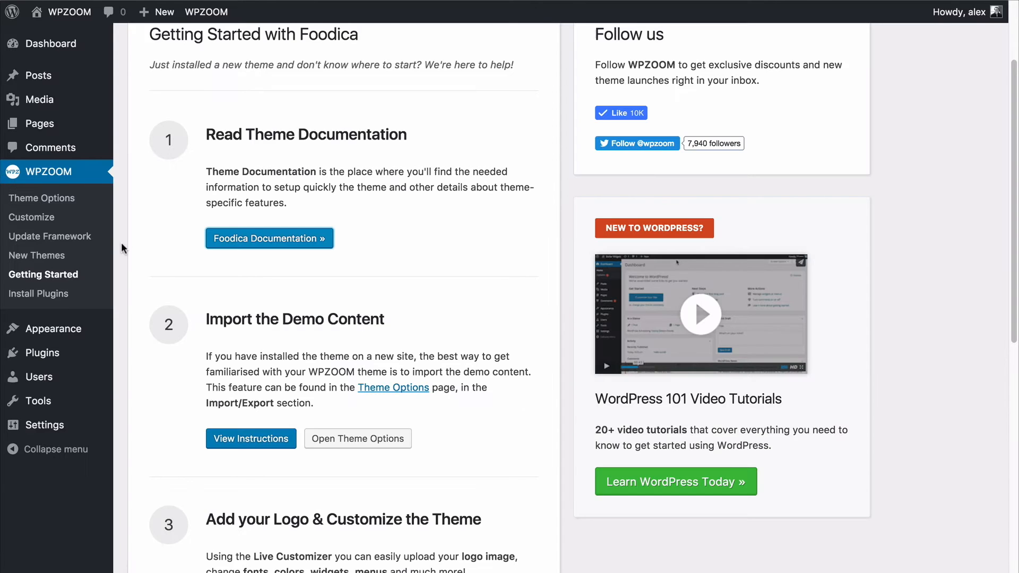
pyautogui.scroll(-5, 121, 243)
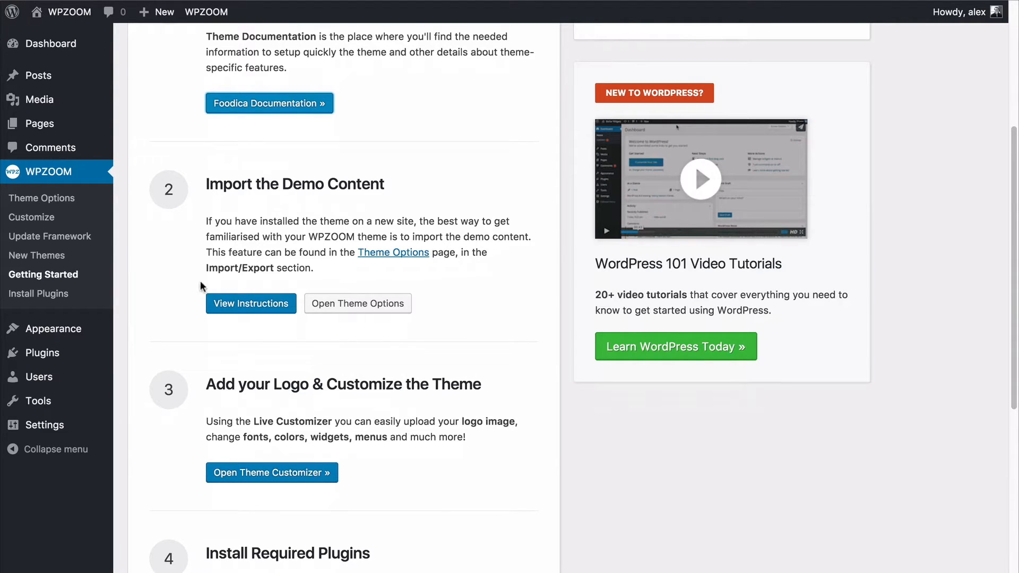
# Load the Foodica demo content from the Import/Export section of the theme options and confirm the import.
pyautogui.click(339, 311)
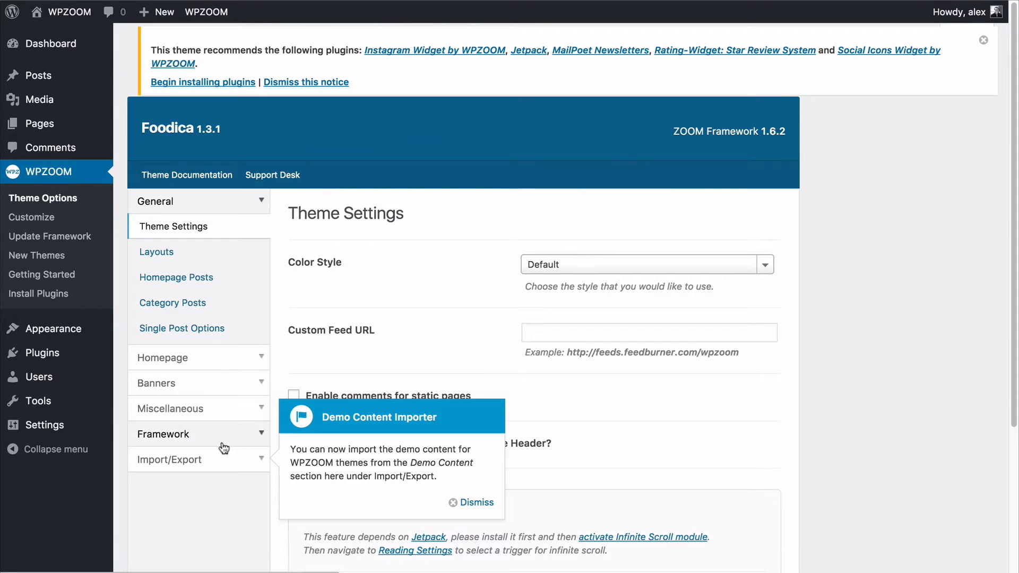
pyautogui.click(202, 457)
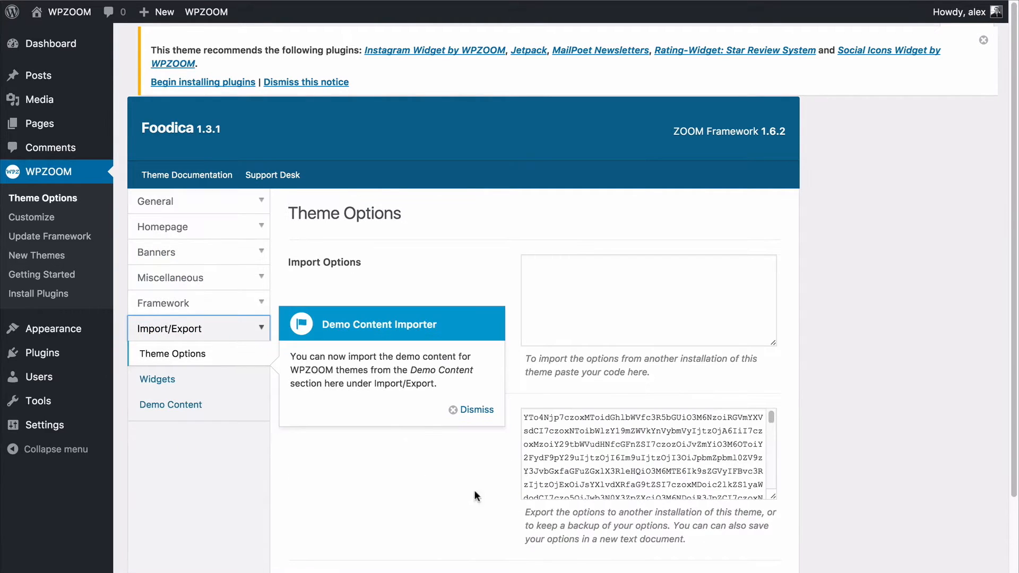
pyautogui.click(192, 403)
pyautogui.click(466, 409)
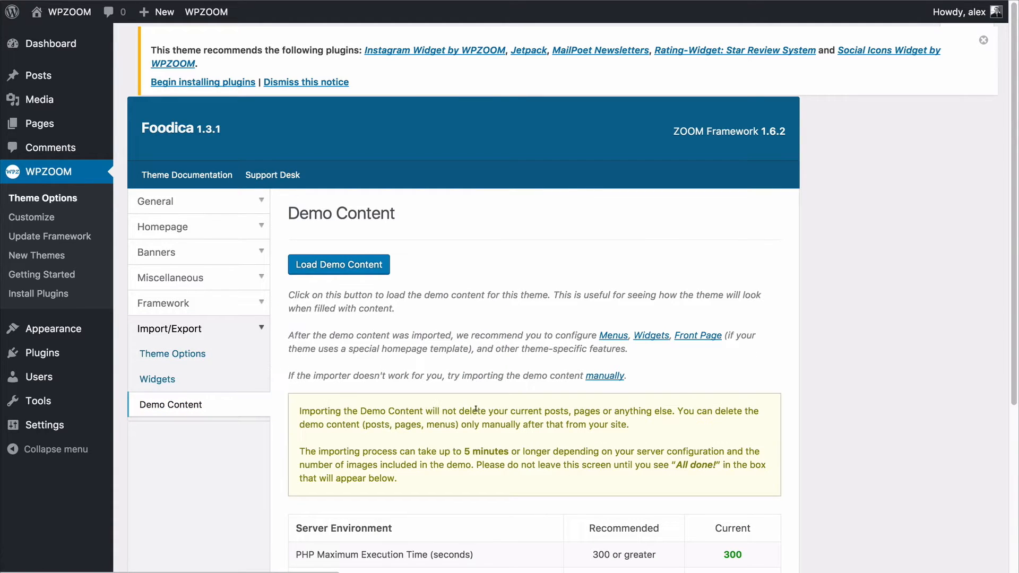
pyautogui.scroll(-3, 589, 404)
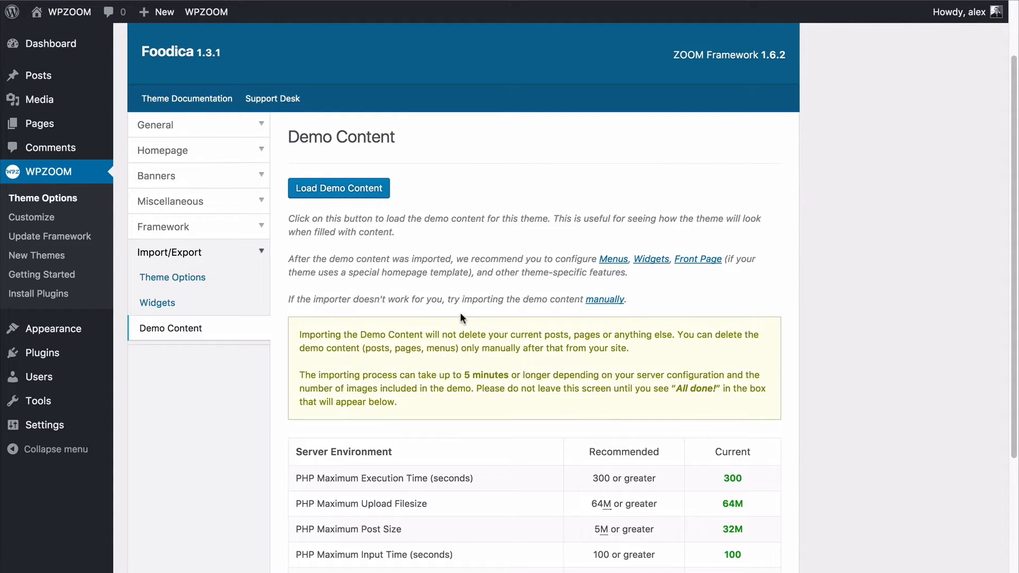
pyautogui.click(344, 189)
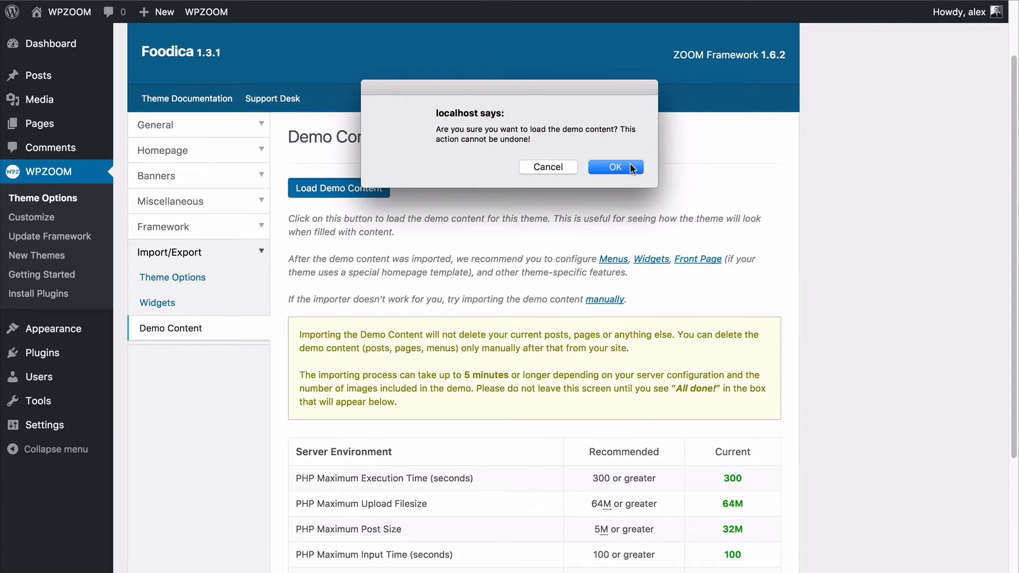
pyautogui.click(629, 166)
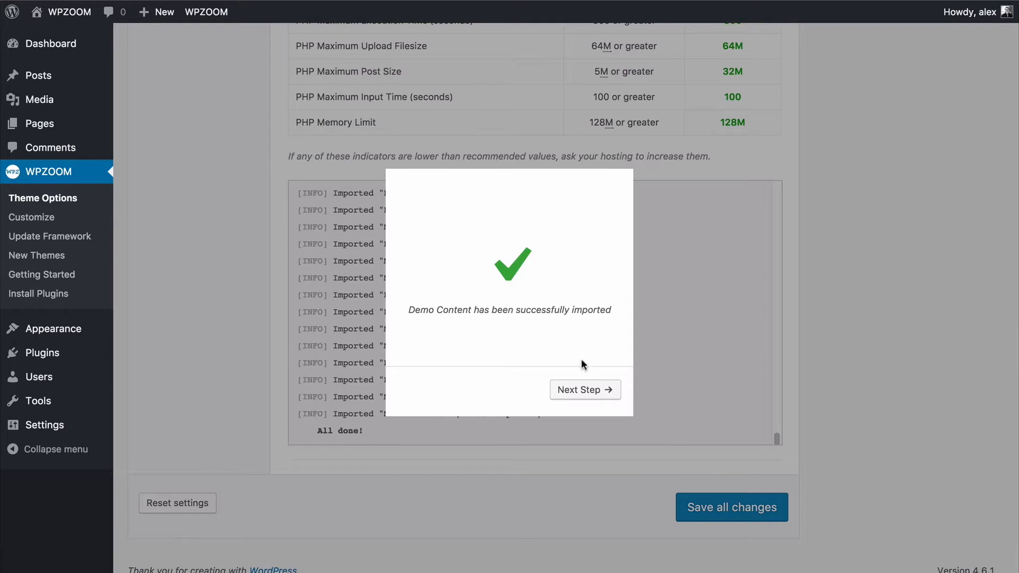
# Skip the thumbnail regeneration and load the theme's default widget settings.
pyautogui.click(582, 391)
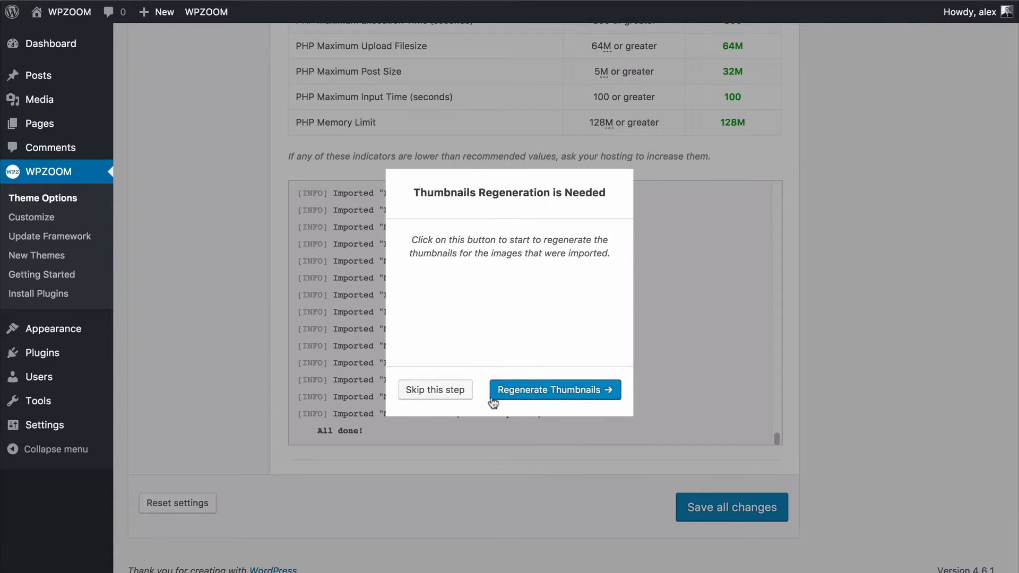
pyautogui.click(455, 397)
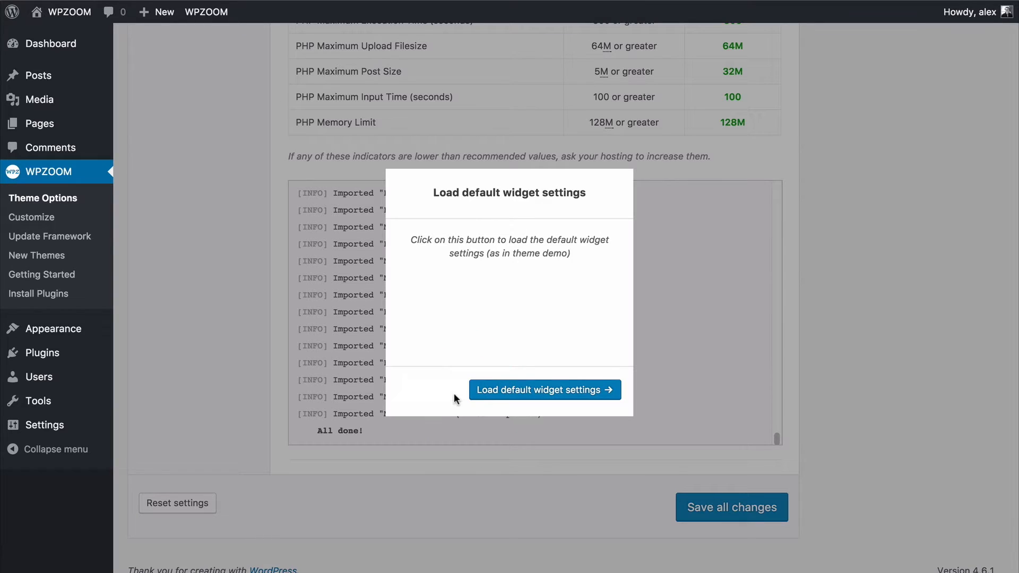
pyautogui.click(518, 391)
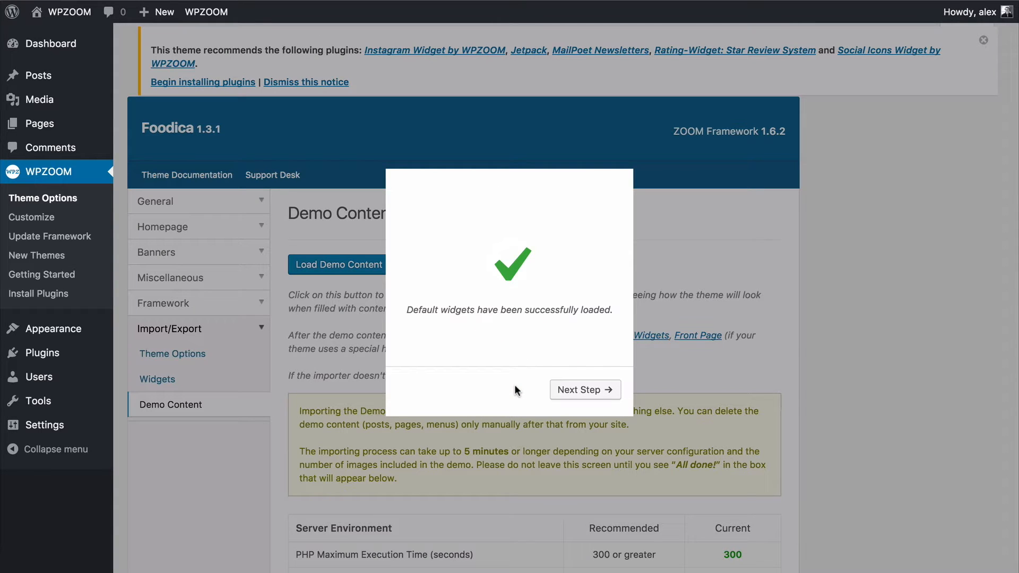
pyautogui.click(572, 392)
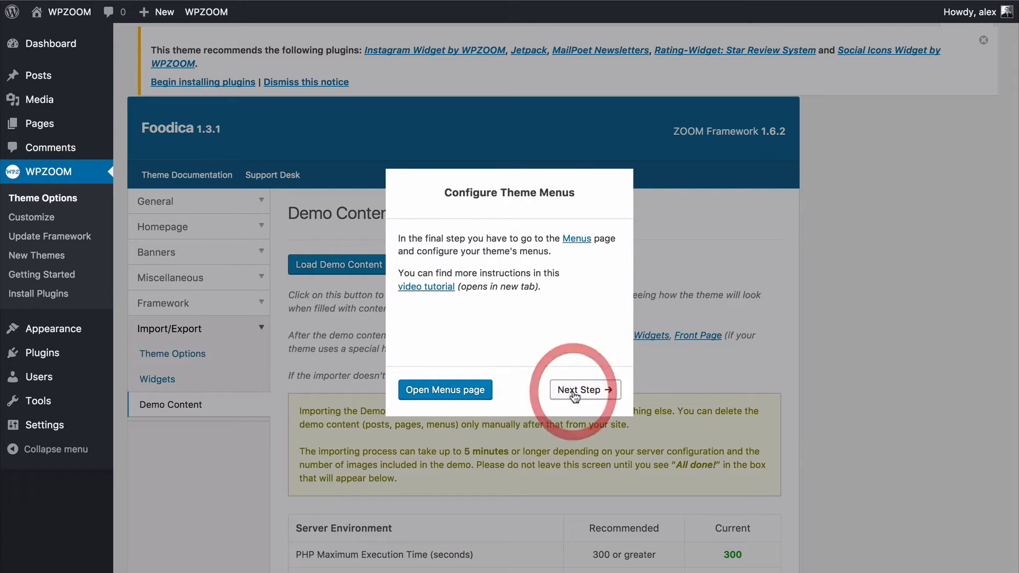
# Complete the demo importer's menu configuration stage with its Menus page opened, and examine the site's homepage down to the recent posts.
pyautogui.click(467, 395)
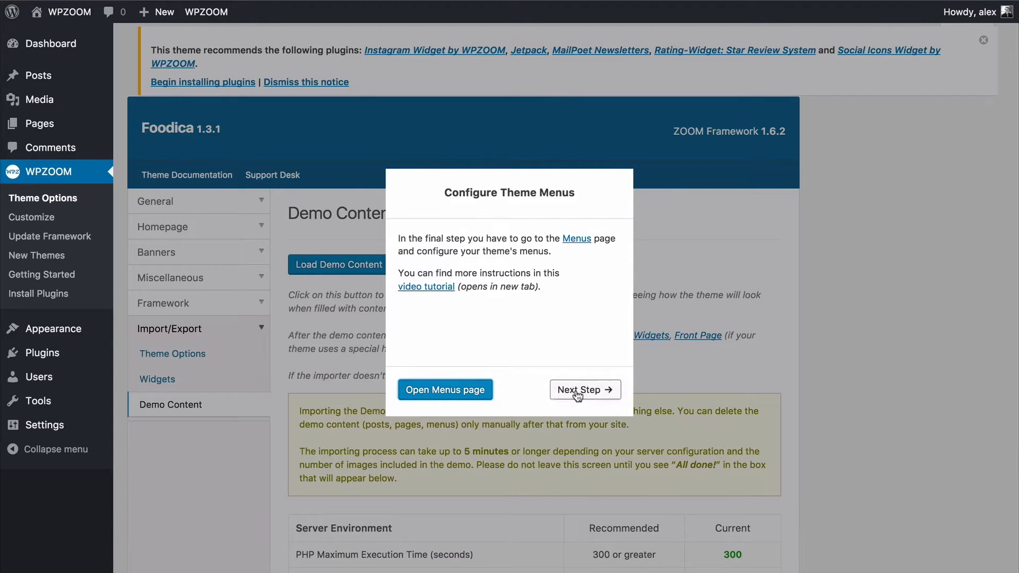
pyautogui.click(577, 392)
pyautogui.click(519, 390)
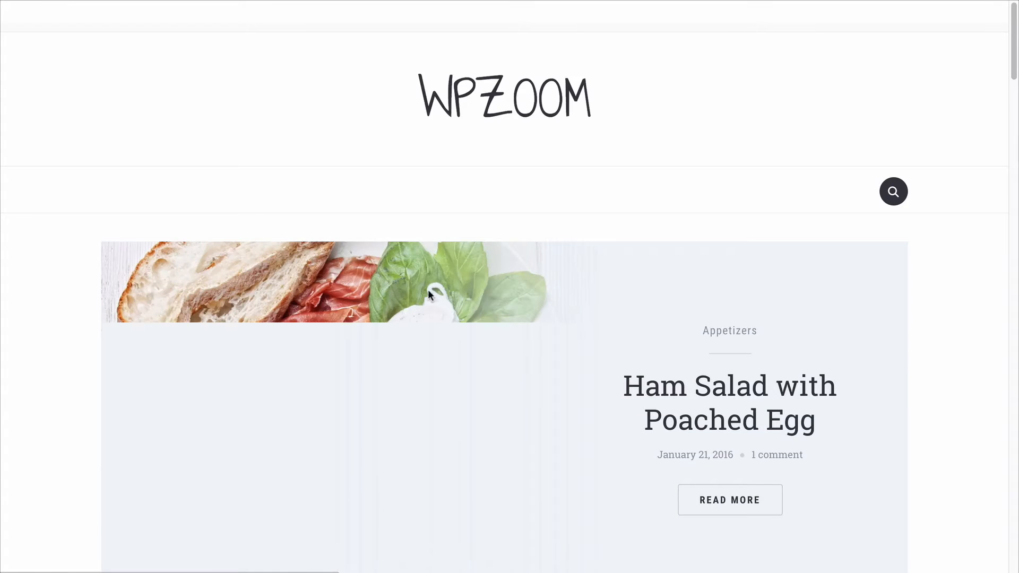
pyautogui.scroll(-5, 933, 355)
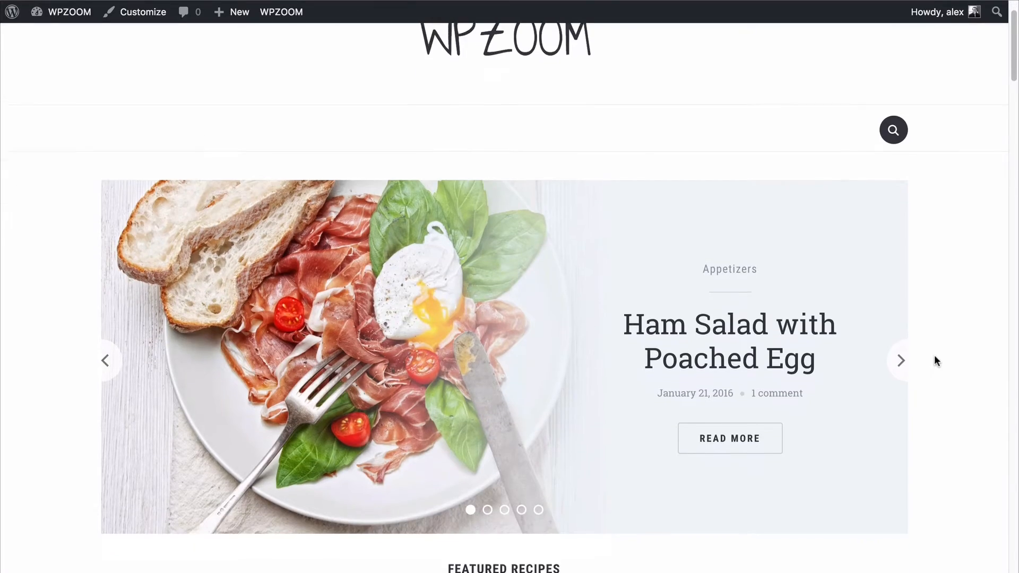
pyautogui.scroll(-8, 66, 412)
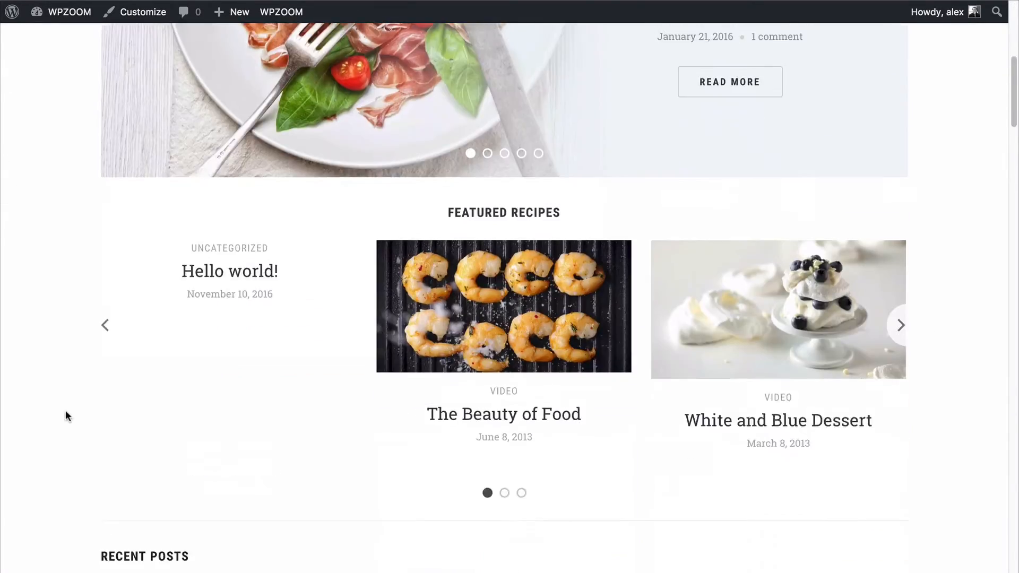
pyautogui.scroll(-20, 159, 382)
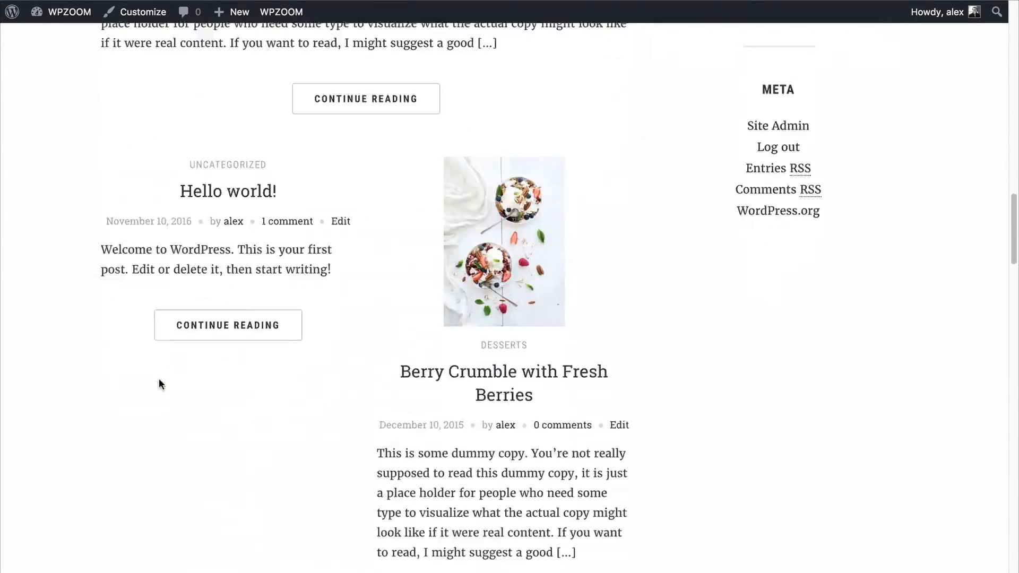
pyautogui.scroll(-10, 159, 382)
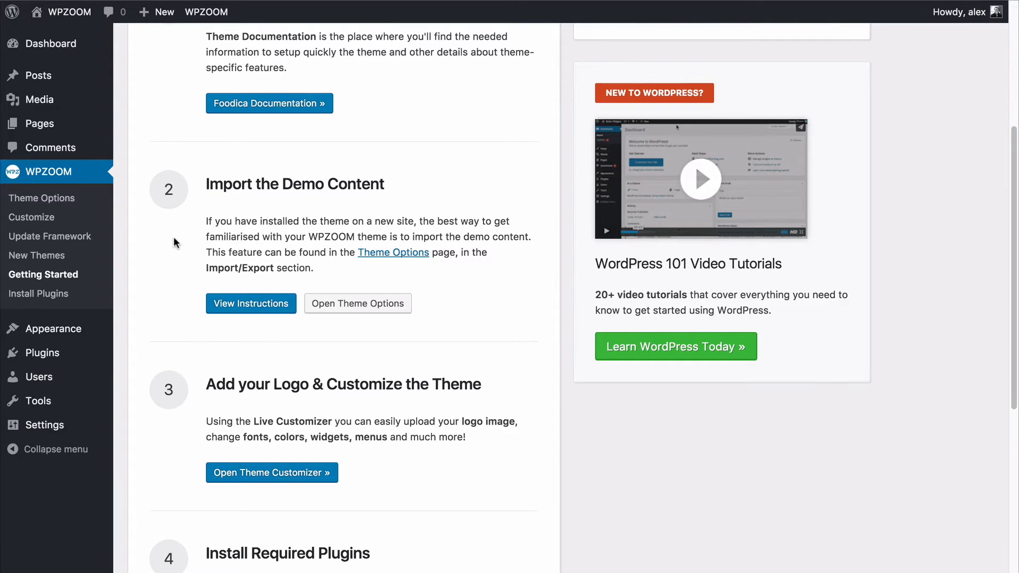
# Set the site title to WPZOOM Test and unhide the tagline in the theme customizer's site identity settings.
pyautogui.scroll(-5, 173, 237)
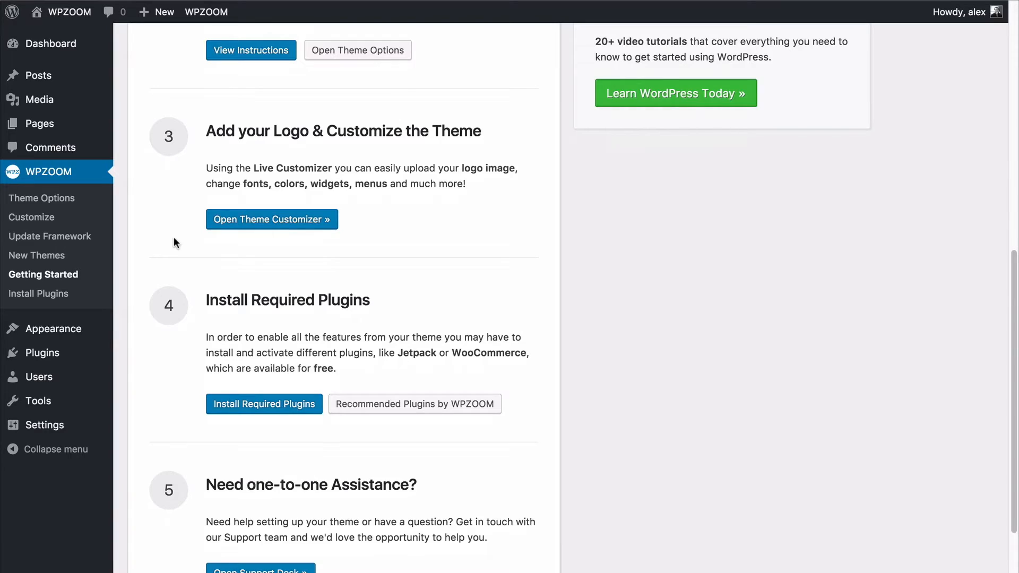
pyautogui.click(229, 222)
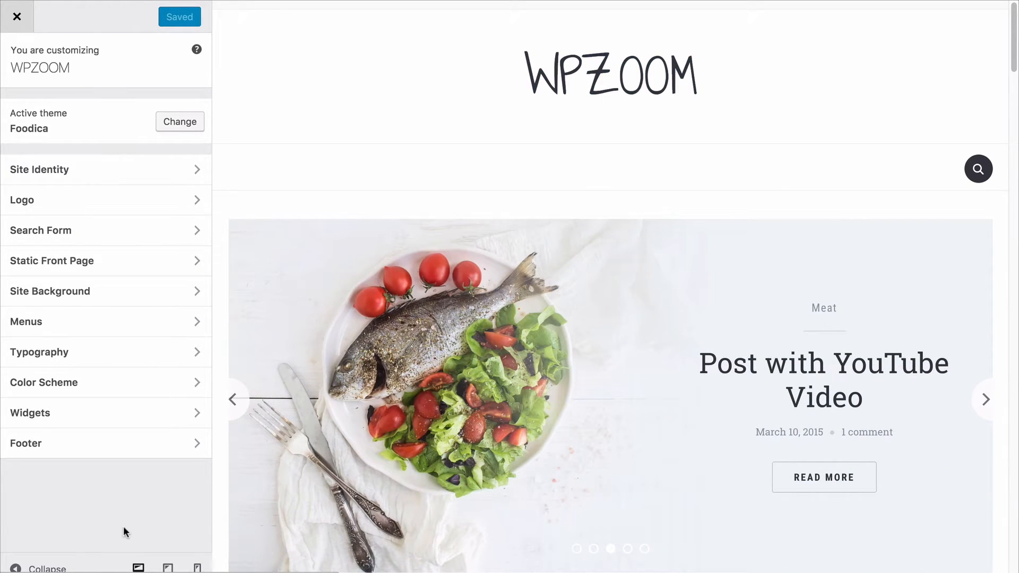
pyautogui.click(116, 170)
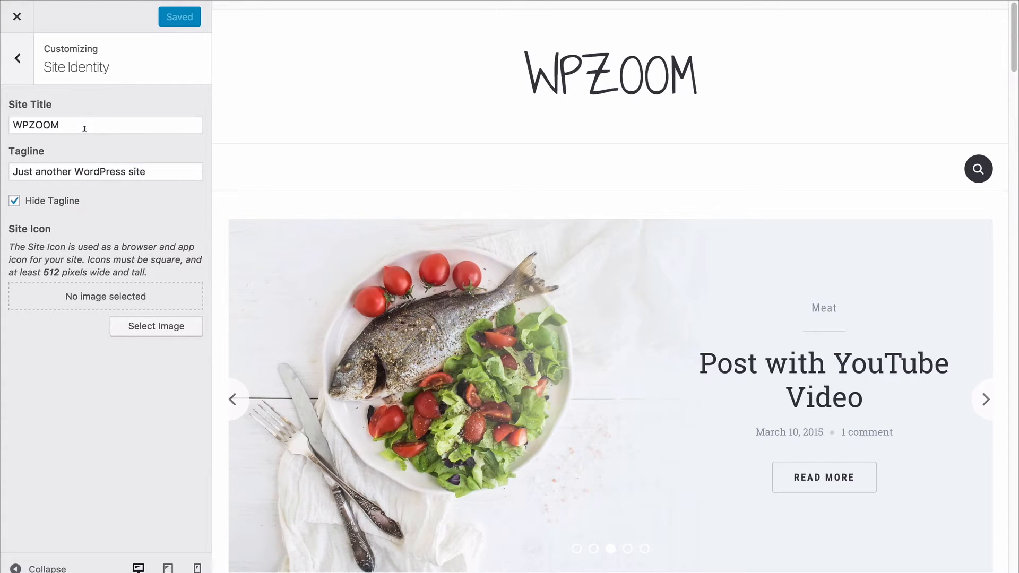
pyautogui.click(84, 127)
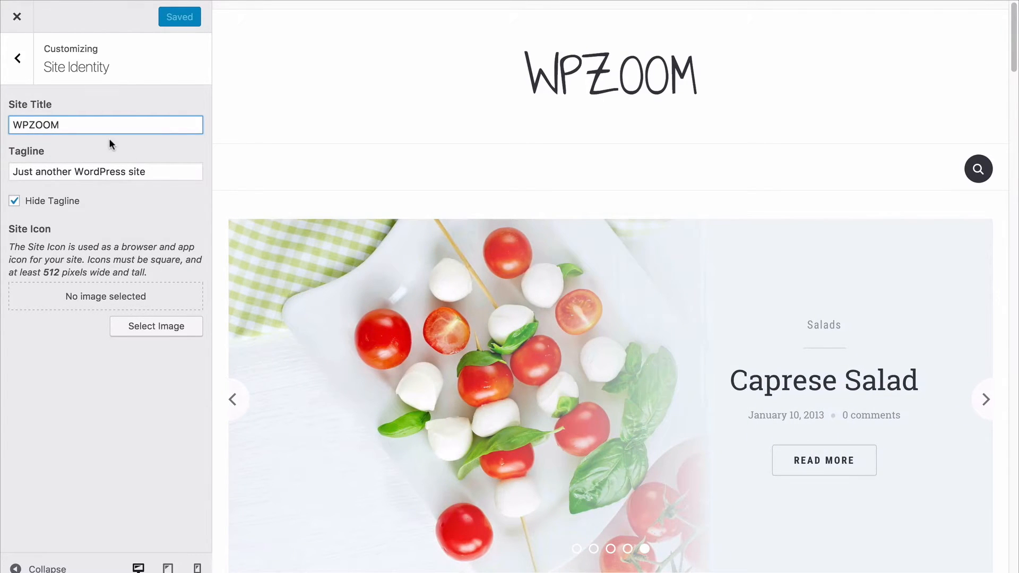
pyautogui.write('Test')
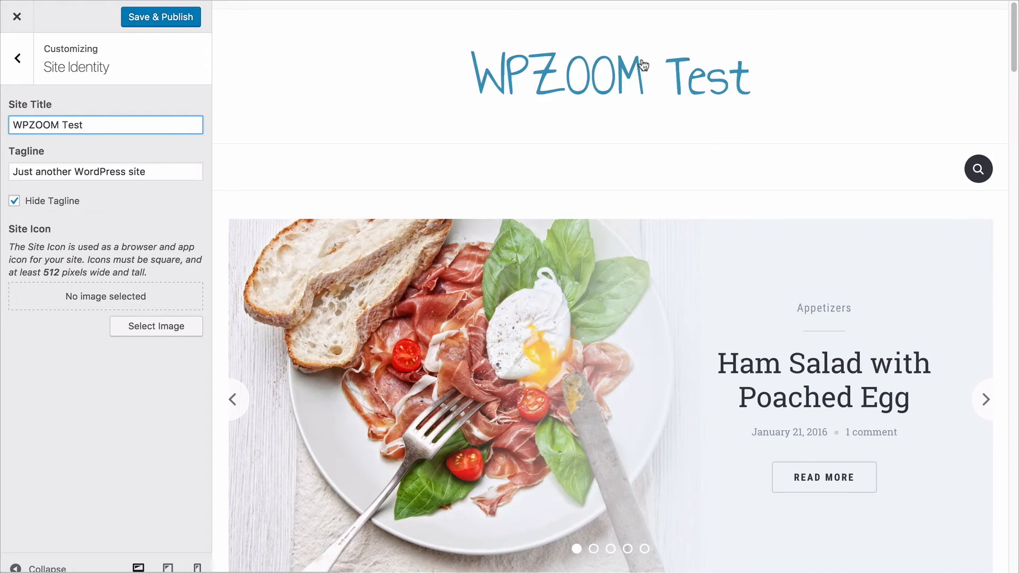
pyautogui.click(14, 200)
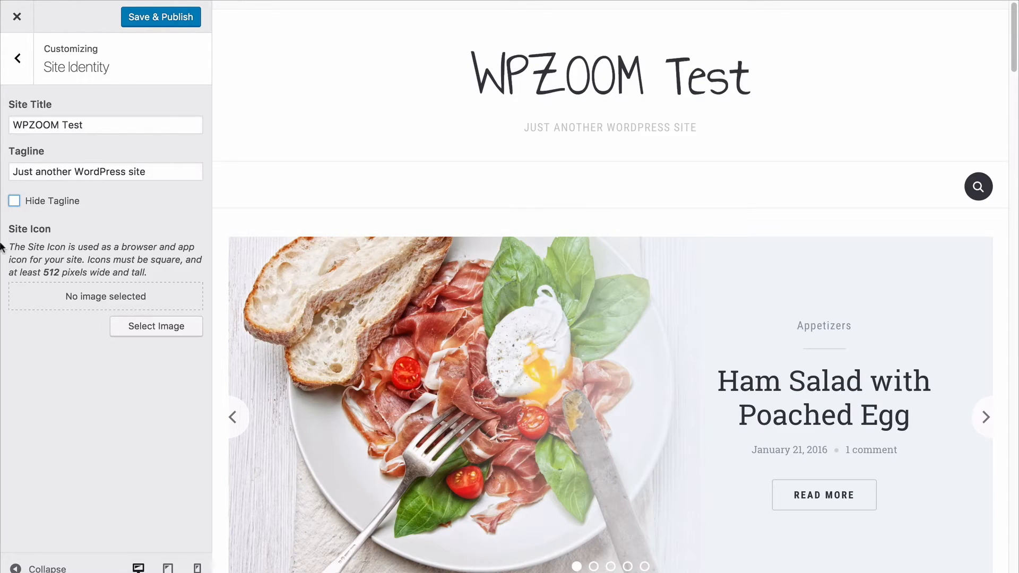
pyautogui.click(26, 58)
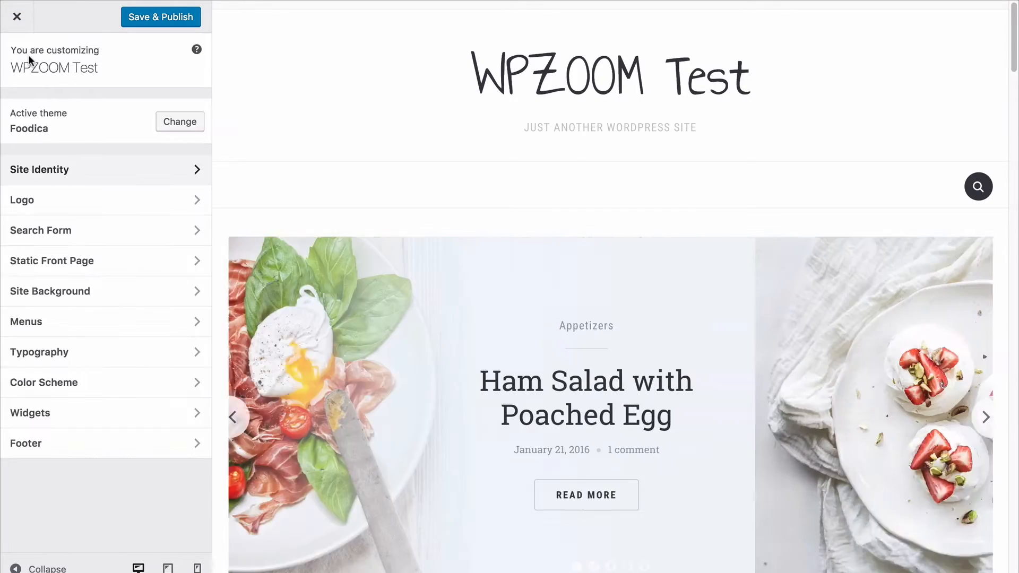
pyautogui.click(53, 200)
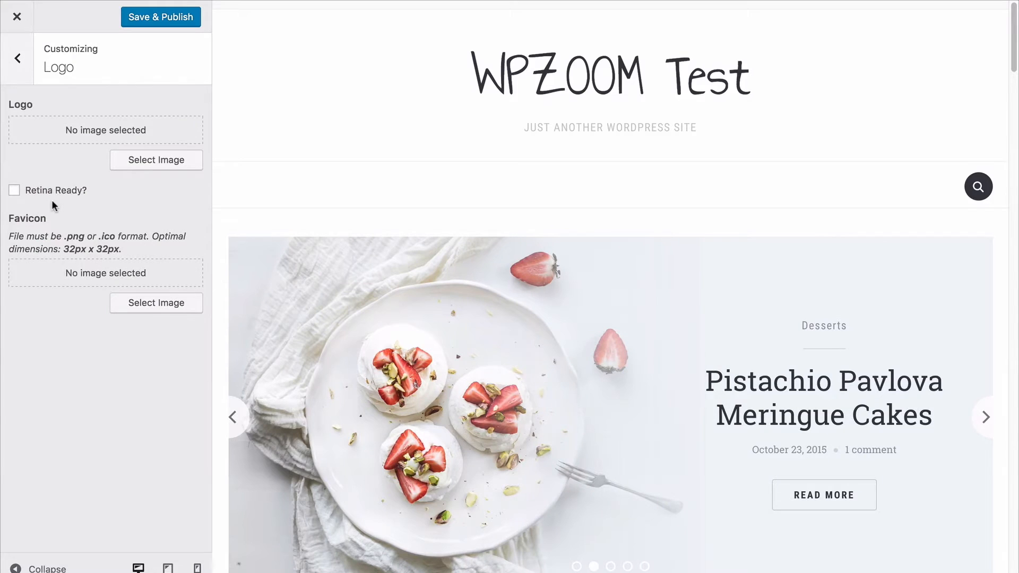
pyautogui.click(146, 160)
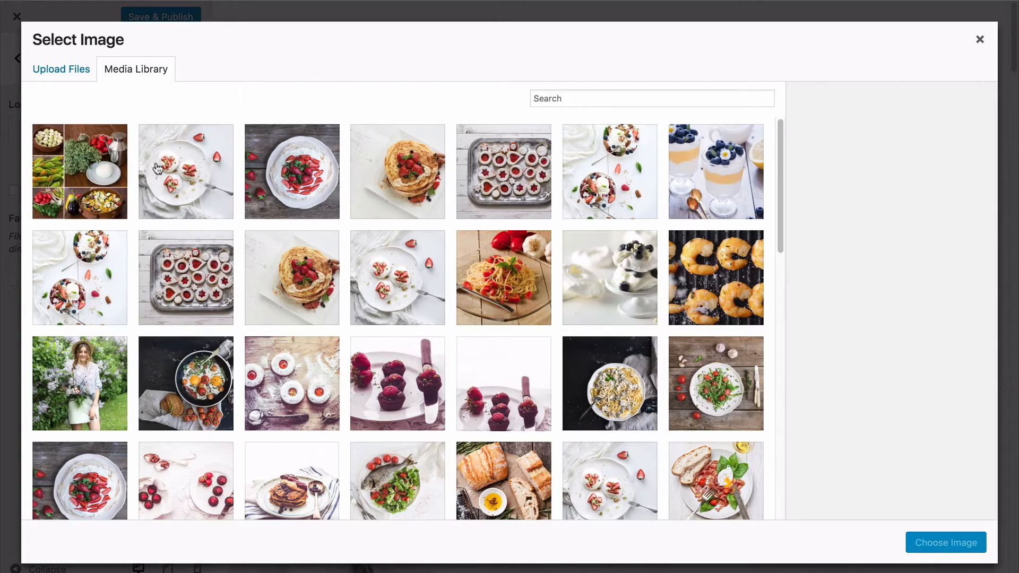
pyautogui.scroll(-15, 274, 253)
pyautogui.scroll(15, 274, 254)
pyautogui.click(77, 69)
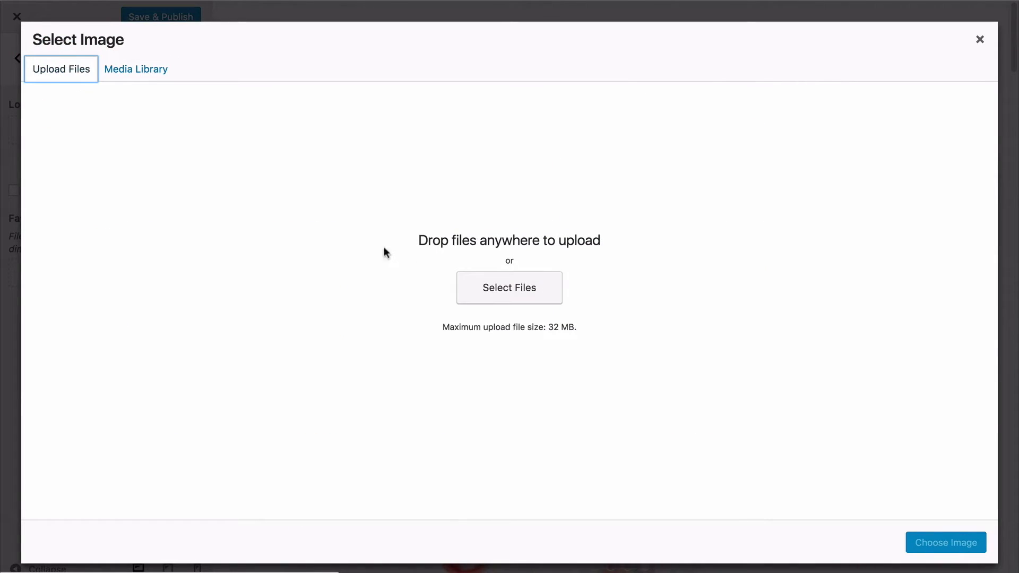
pyautogui.click(499, 301)
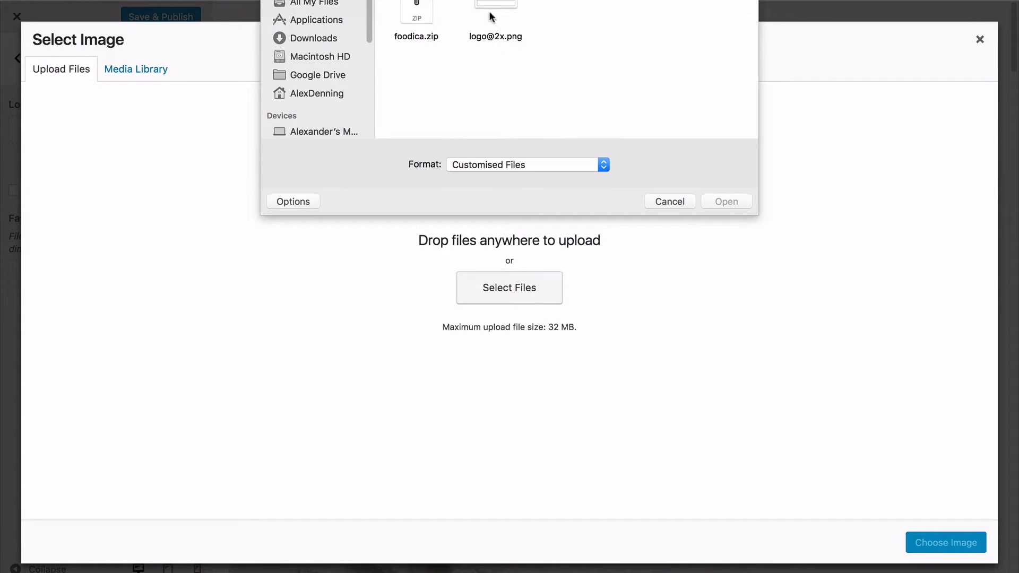
pyautogui.click(492, 17)
pyautogui.click(710, 202)
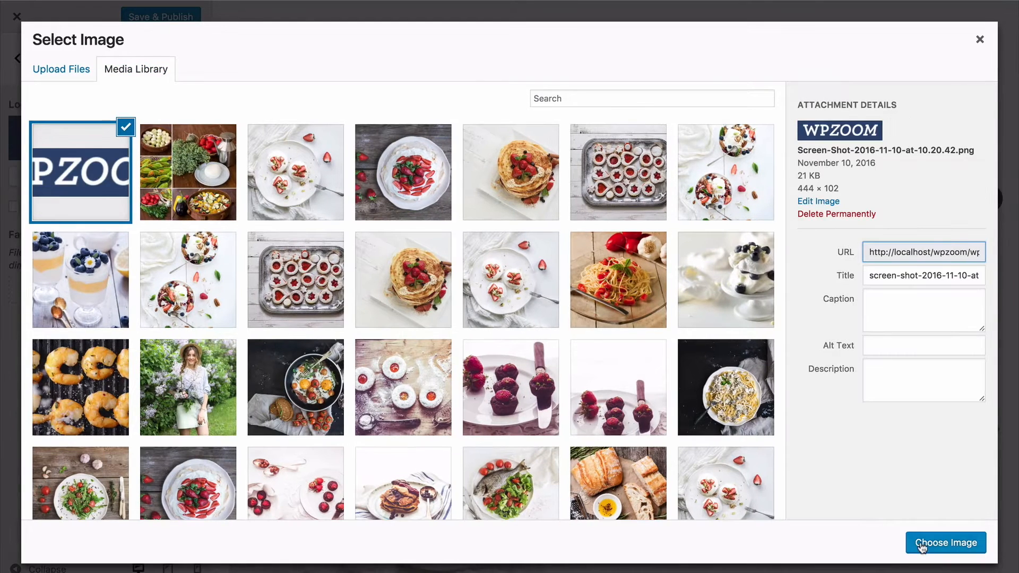
pyautogui.click(923, 542)
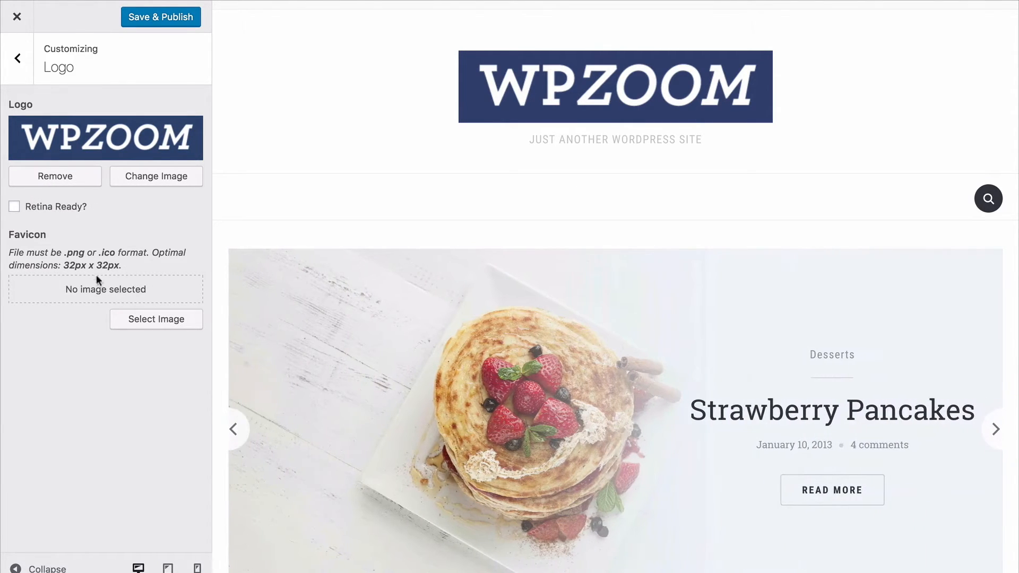
pyautogui.click(53, 172)
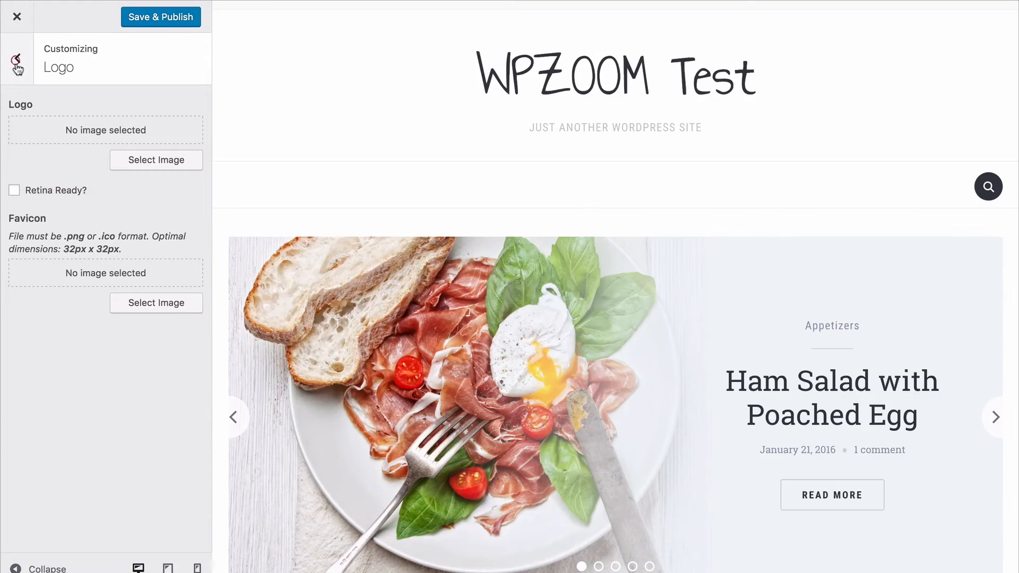
pyautogui.click(18, 75)
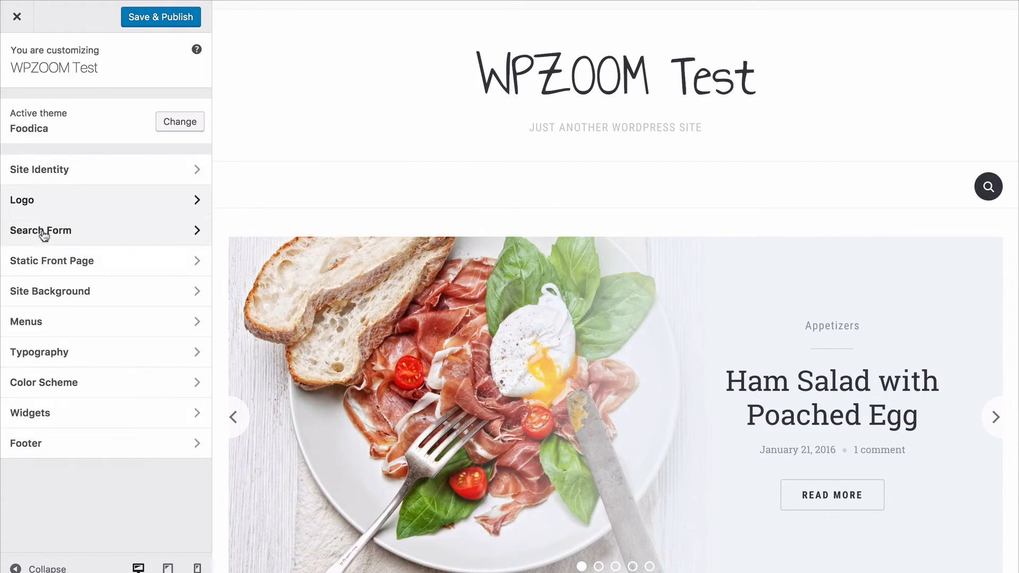
# Hide the search field in the customizer's search form settings.
pyautogui.click(48, 233)
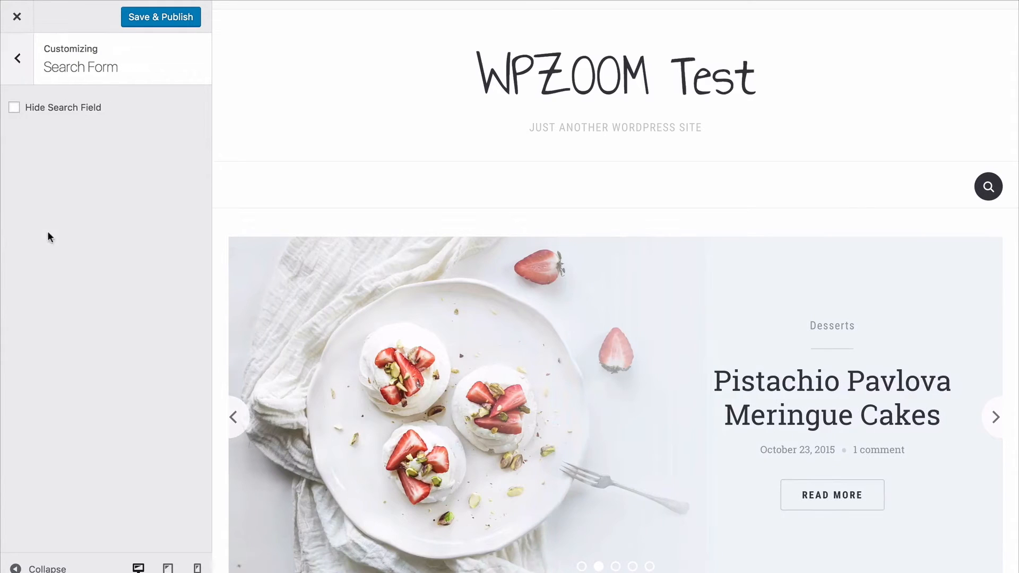
pyautogui.click(82, 114)
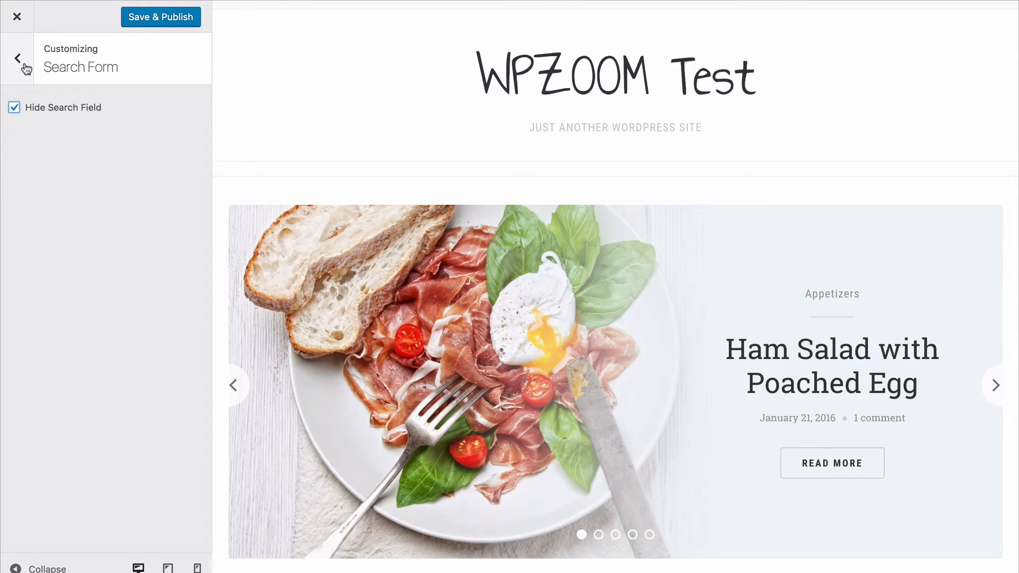
pyautogui.click(24, 66)
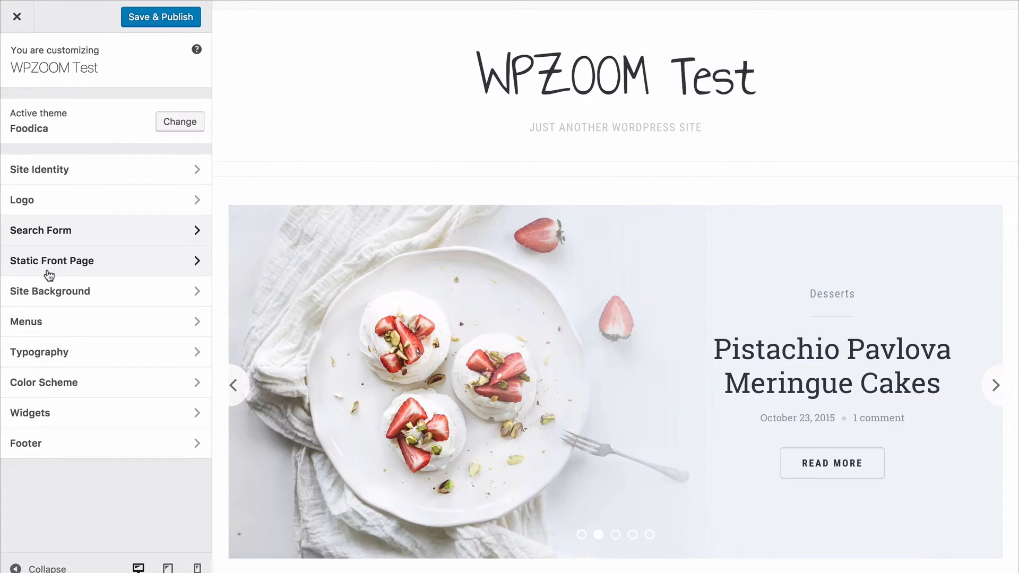
# Try out the red background color #dd3333 in the customizer's site background settings, and clear it again.
pyautogui.click(52, 287)
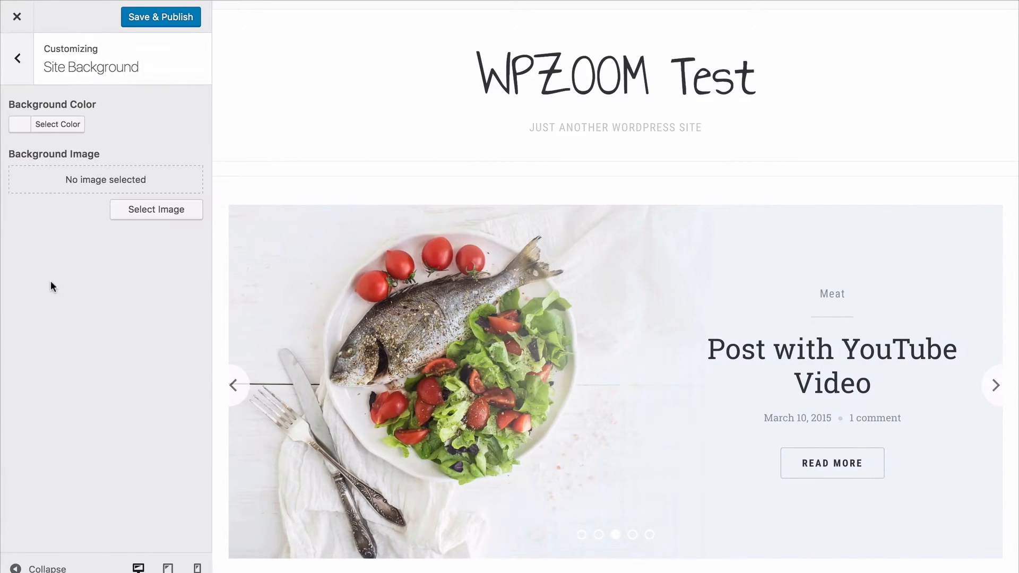
pyautogui.click(50, 126)
pyautogui.moveTo(87, 186); pyautogui.dragTo(104, 210)
pyautogui.click(57, 286)
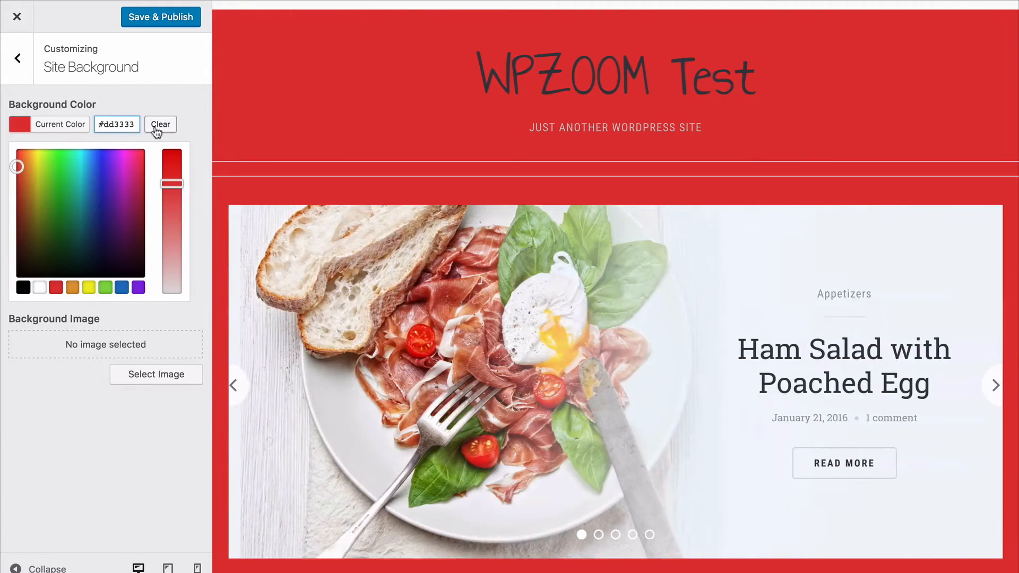
pyautogui.click(159, 128)
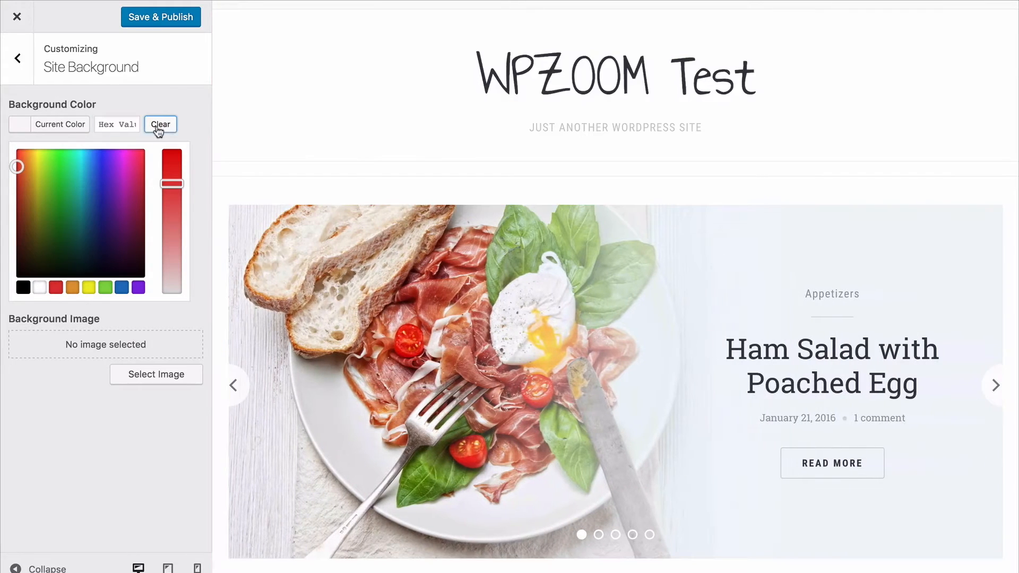
pyautogui.click(200, 126)
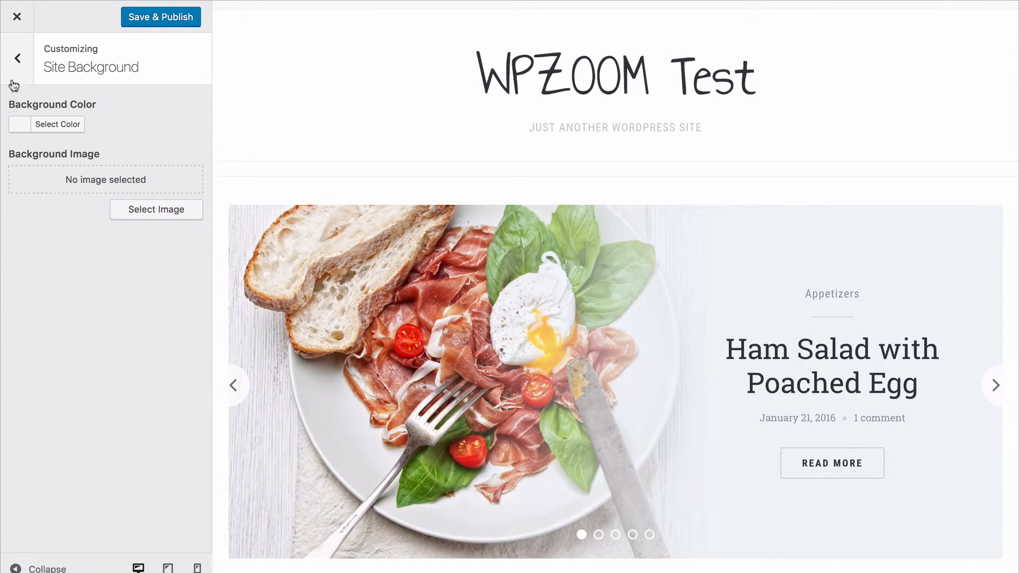
pyautogui.press('Escape')
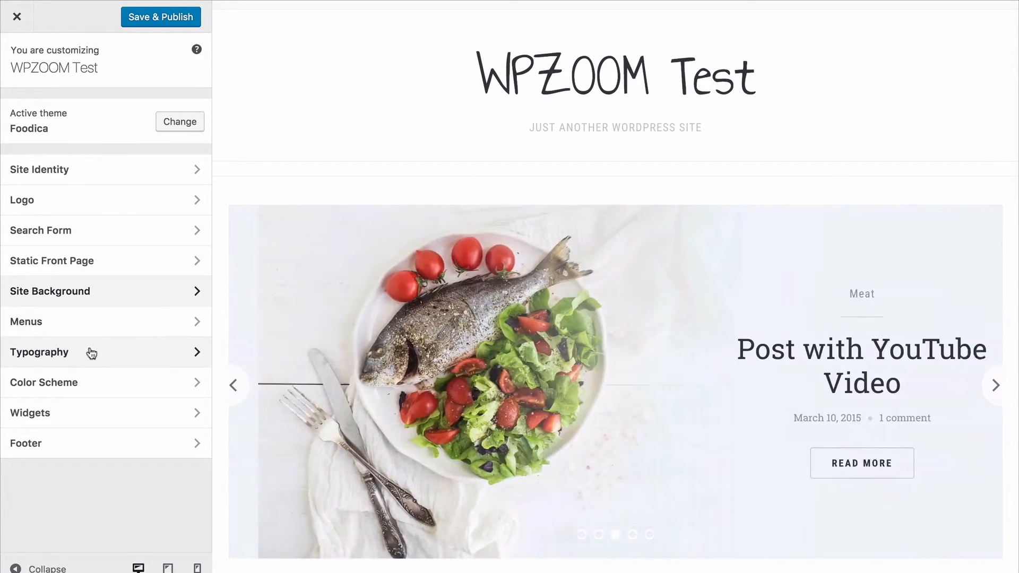
# Examine the customizer's body typography settings and the general color scheme settings down to the button colors.
pyautogui.click(90, 352)
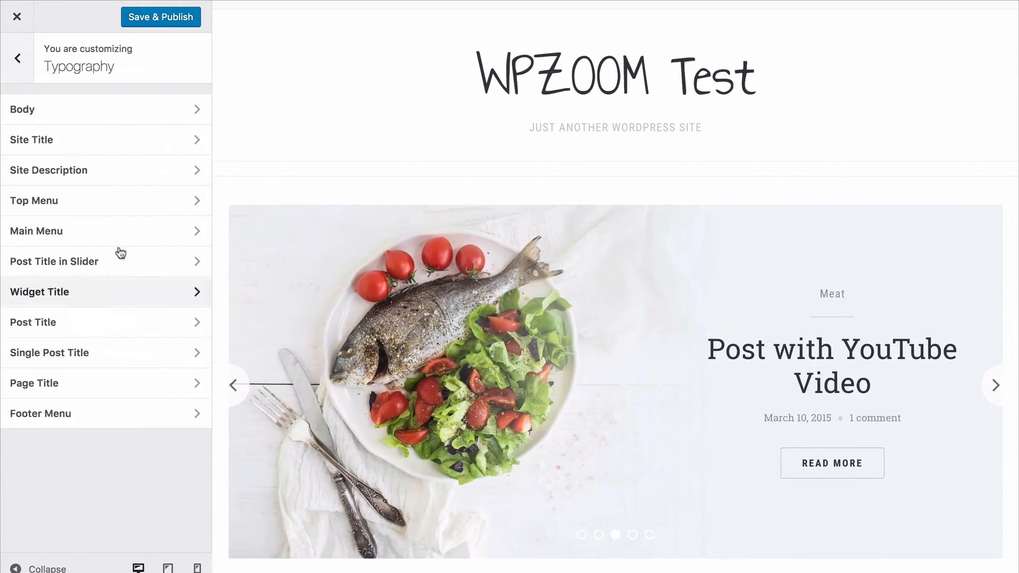
pyautogui.click(131, 112)
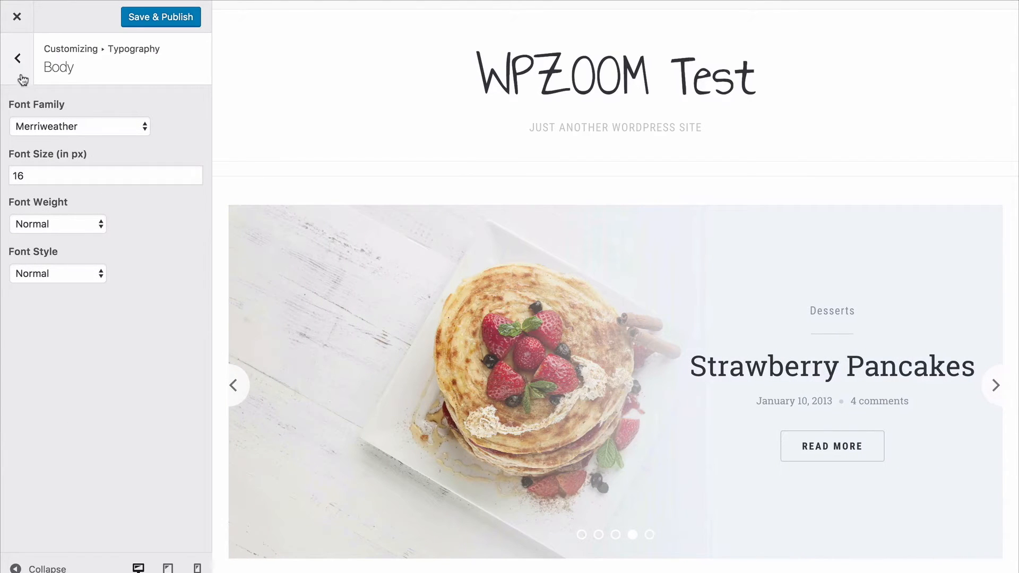
pyautogui.press('Escape')
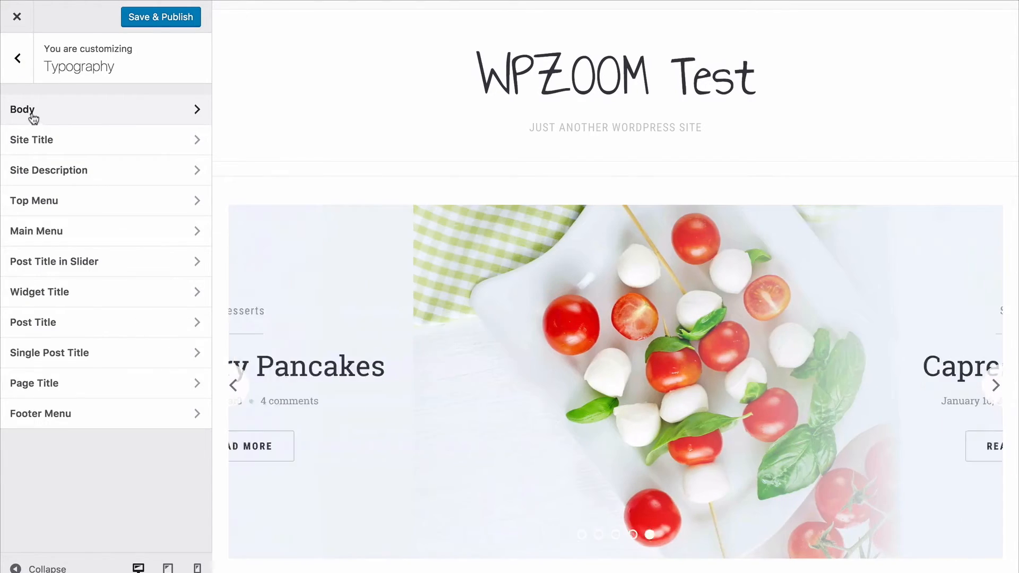
pyautogui.click(12, 62)
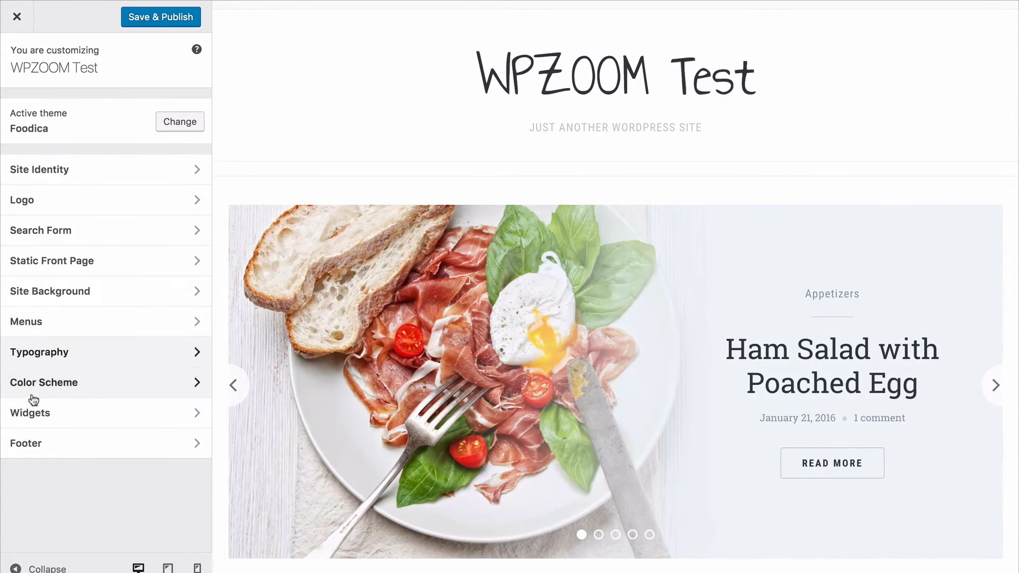
pyautogui.click(33, 394)
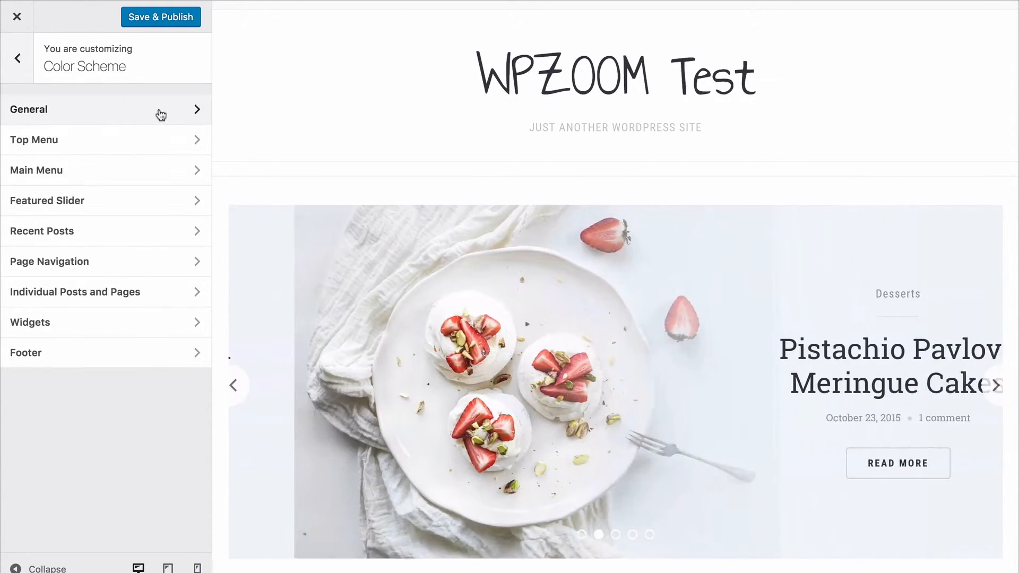
pyautogui.click(160, 112)
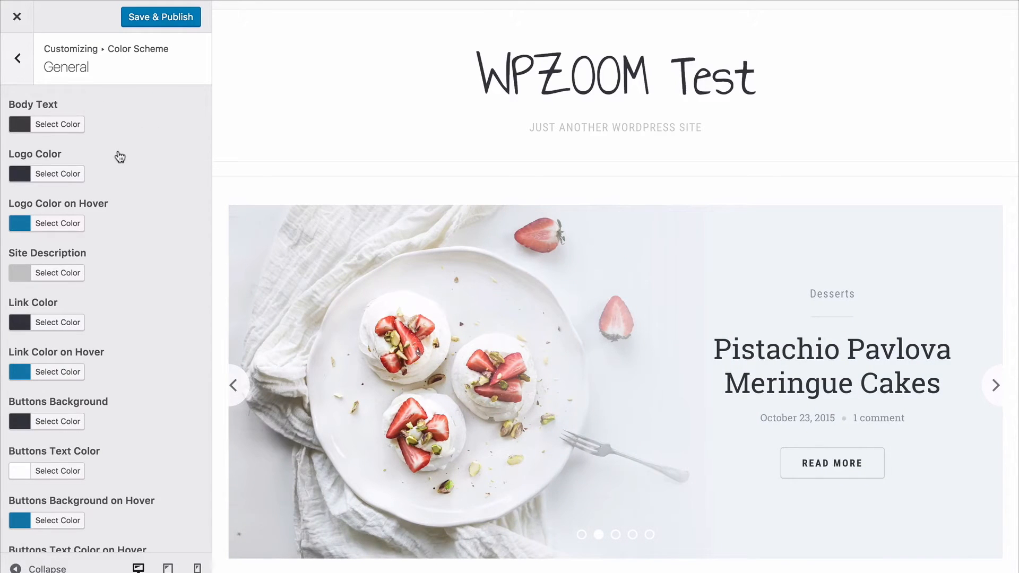
pyautogui.scroll(-2, 120, 157)
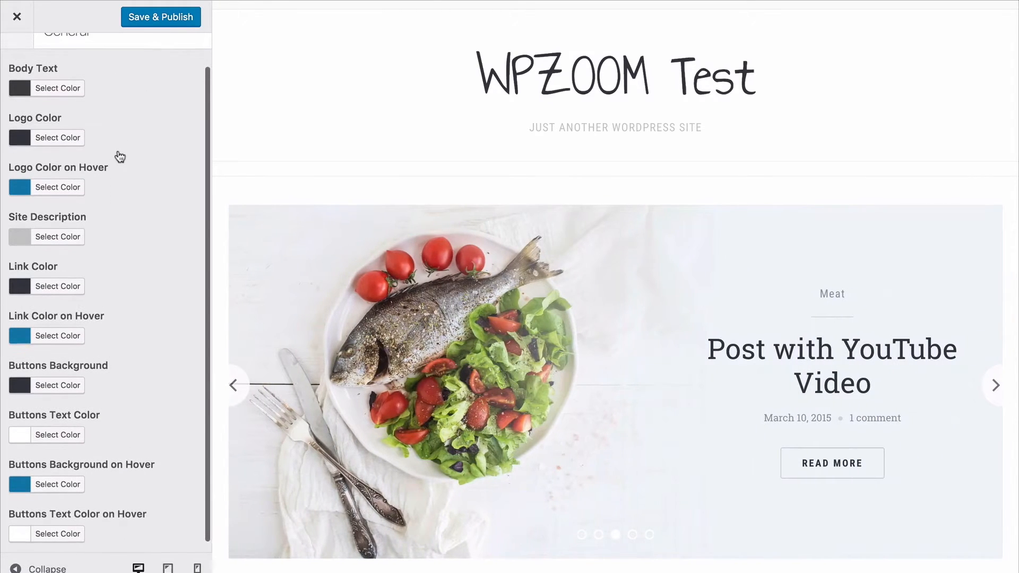
pyautogui.scroll(2, 120, 156)
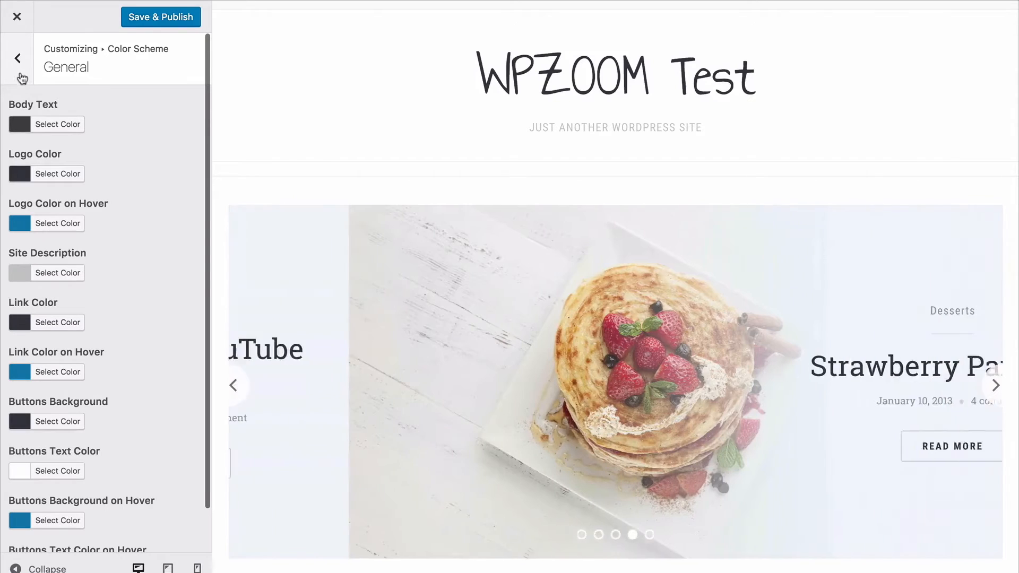
pyautogui.click(21, 77)
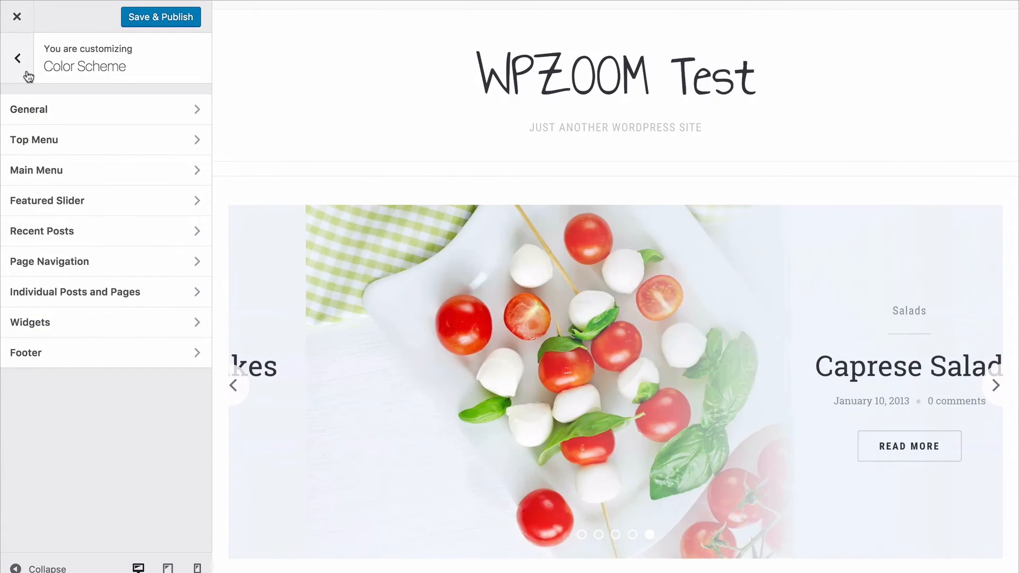
pyautogui.click(29, 77)
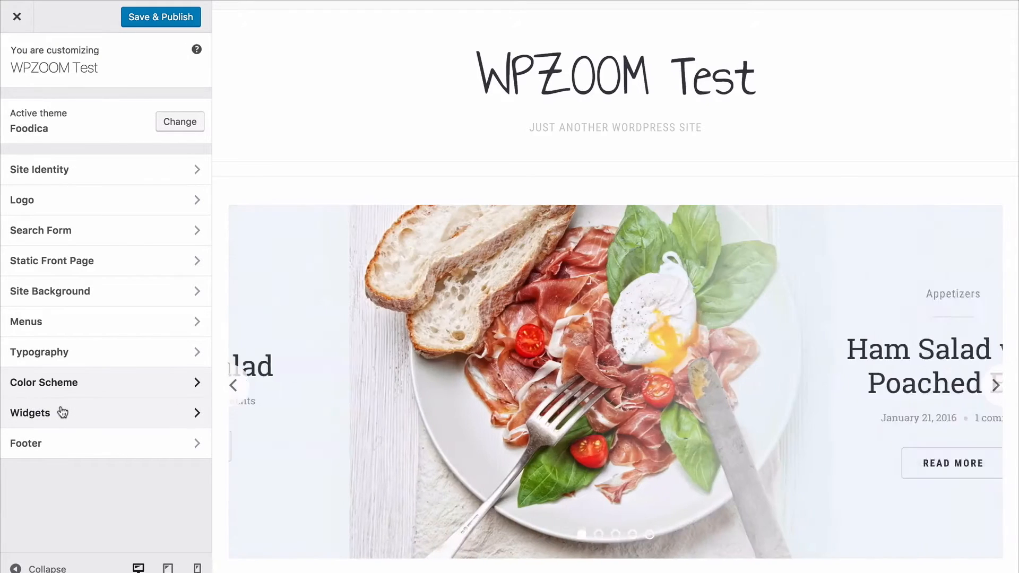
# Review the customizer's footer settings against the preview's footer, and save and publish the customizations.
pyautogui.click(66, 441)
pyautogui.scroll(-20, 481, 435)
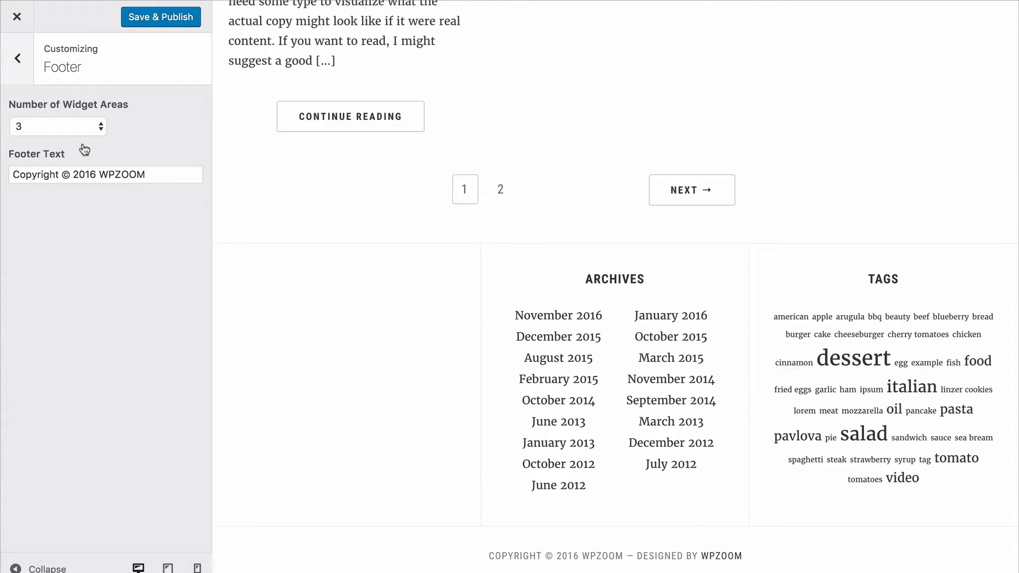
pyautogui.press('Escape')
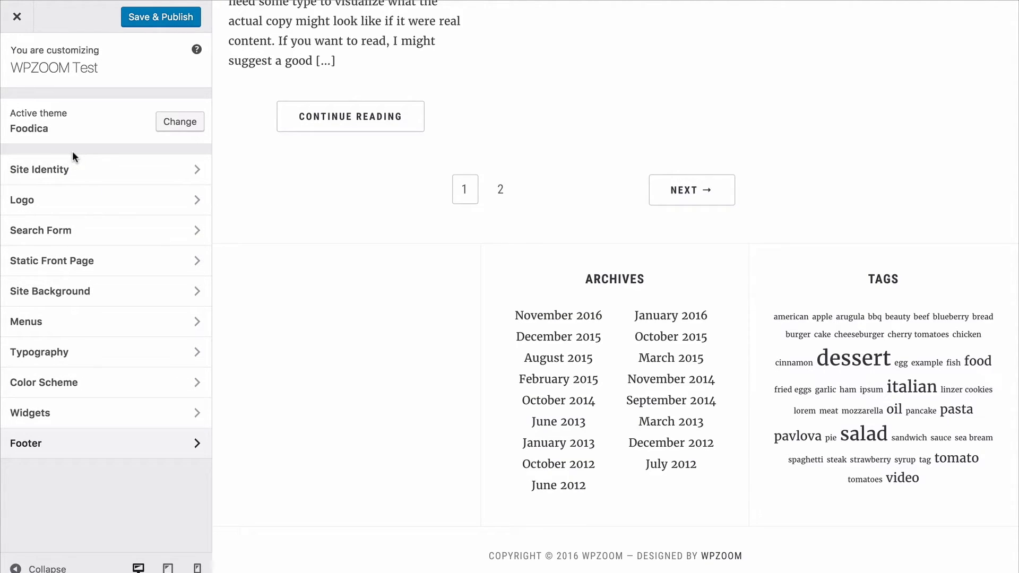
pyautogui.click(172, 17)
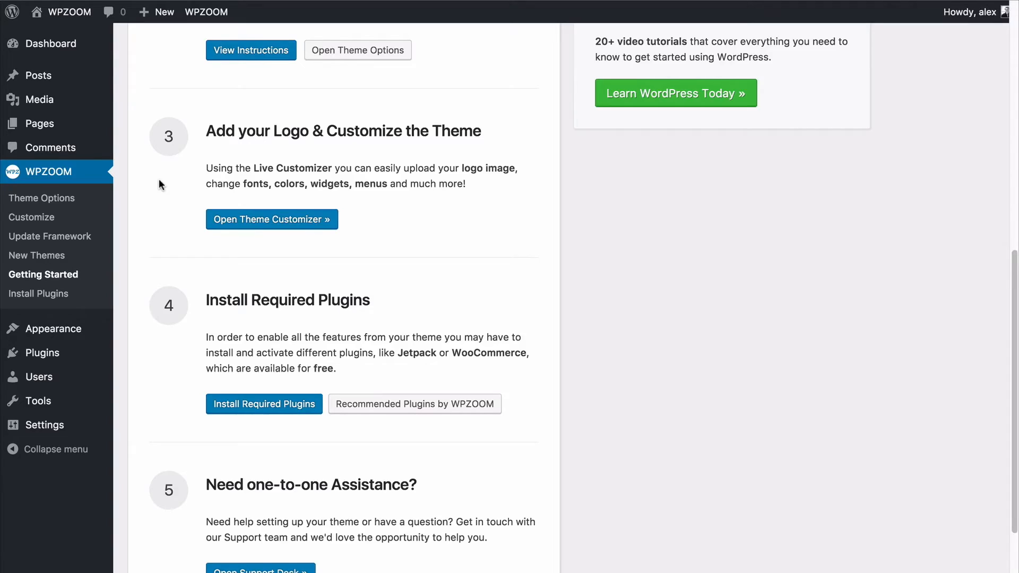
# Open the required plugins installer from the Getting Started page and bulk-install all the recommended plugins.
pyautogui.scroll(-3, 159, 183)
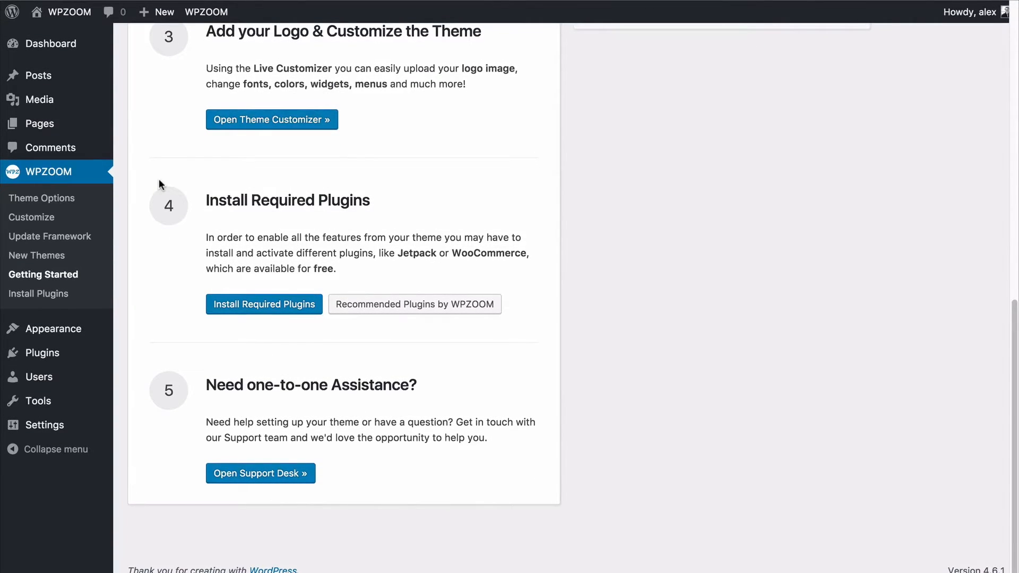
pyautogui.click(242, 305)
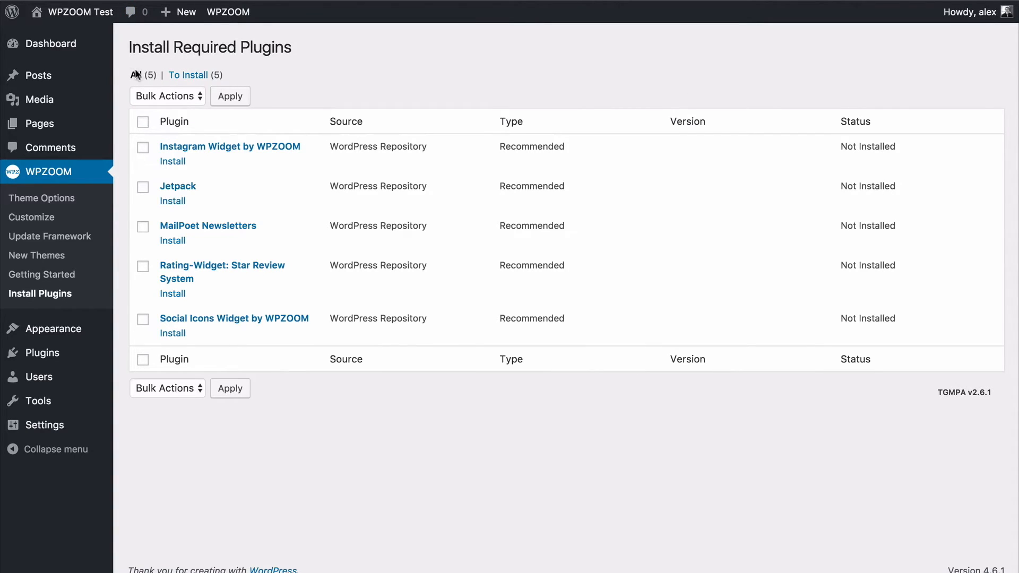
pyautogui.click(144, 123)
pyautogui.click(168, 96)
pyautogui.click(167, 110)
pyautogui.click(229, 100)
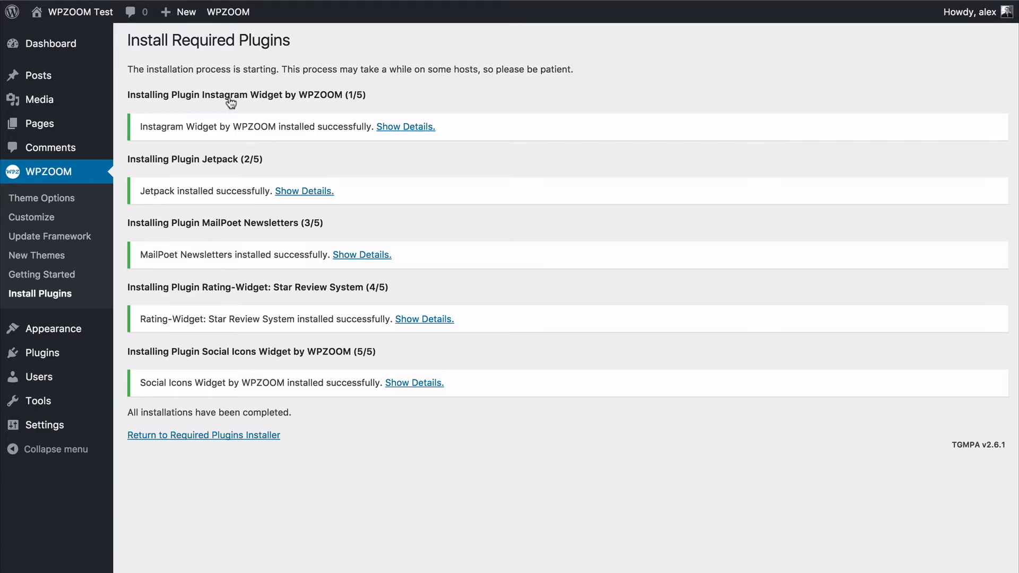
# Return to the required plugins installer and bulk-activate all the installed plugins.
pyautogui.click(152, 438)
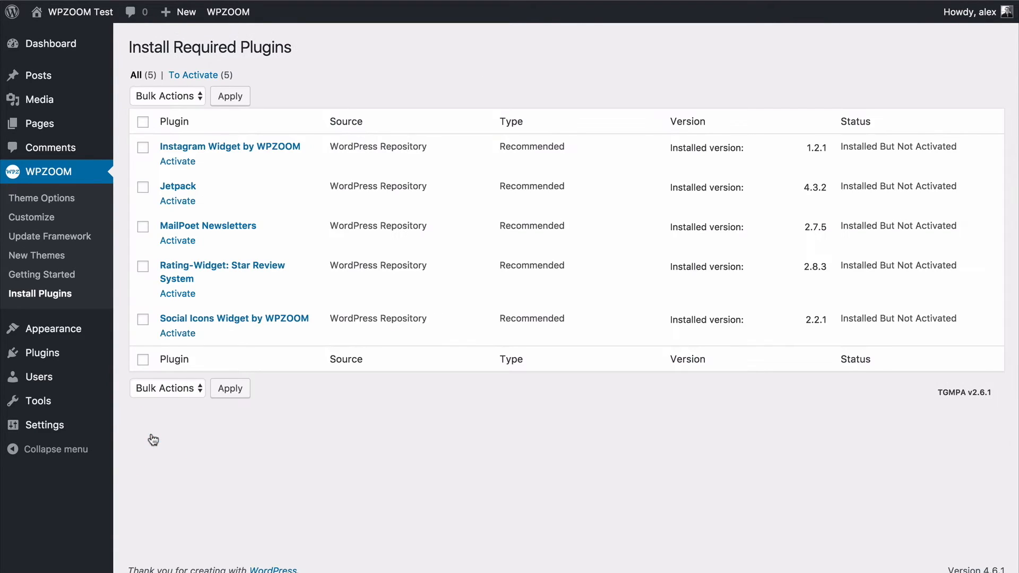
pyautogui.click(143, 123)
pyautogui.click(171, 96)
pyautogui.click(154, 133)
pyautogui.click(233, 101)
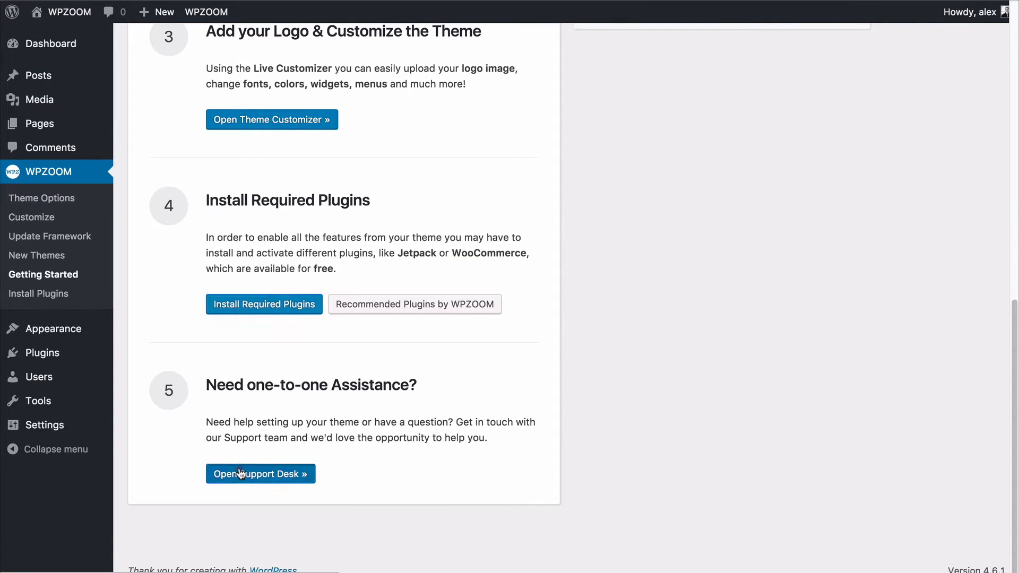
# Open the WPZOOM support desk from the Getting Started page and examine the ticket guidelines and submission form.
pyautogui.click(240, 472)
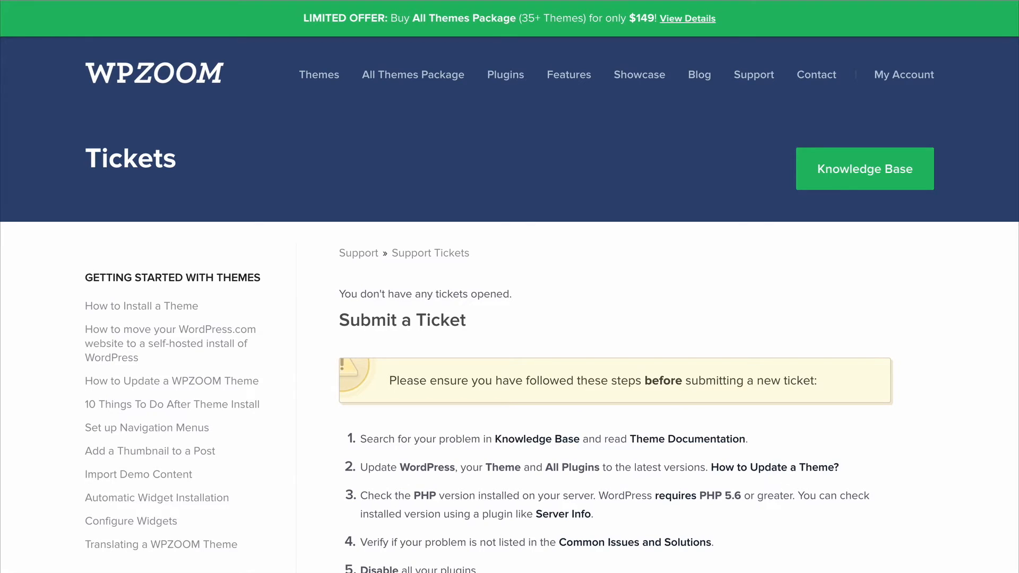
pyautogui.scroll(-4, 261, 223)
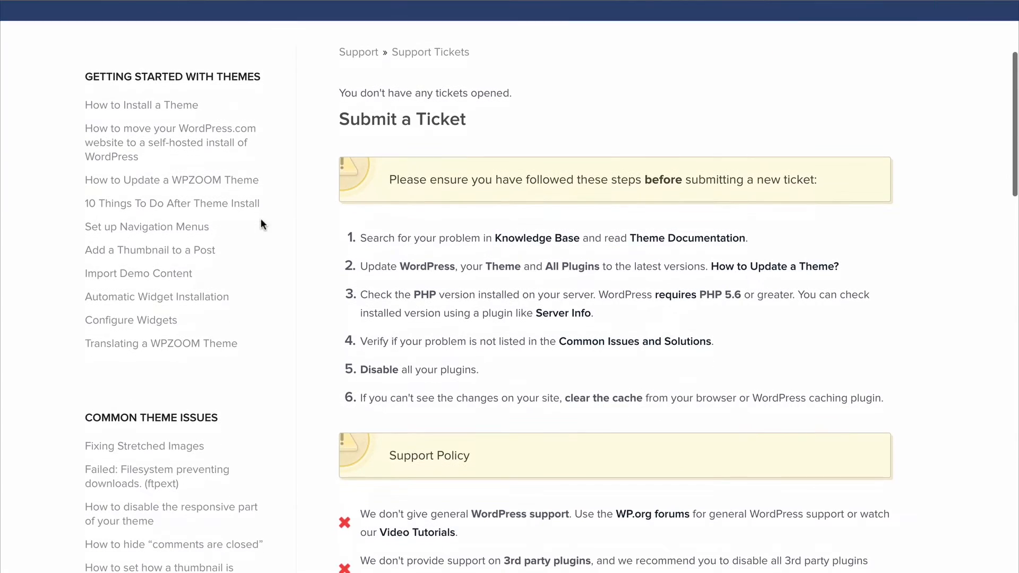
pyautogui.scroll(-15, 375, 222)
pyautogui.scroll(2, 348, 205)
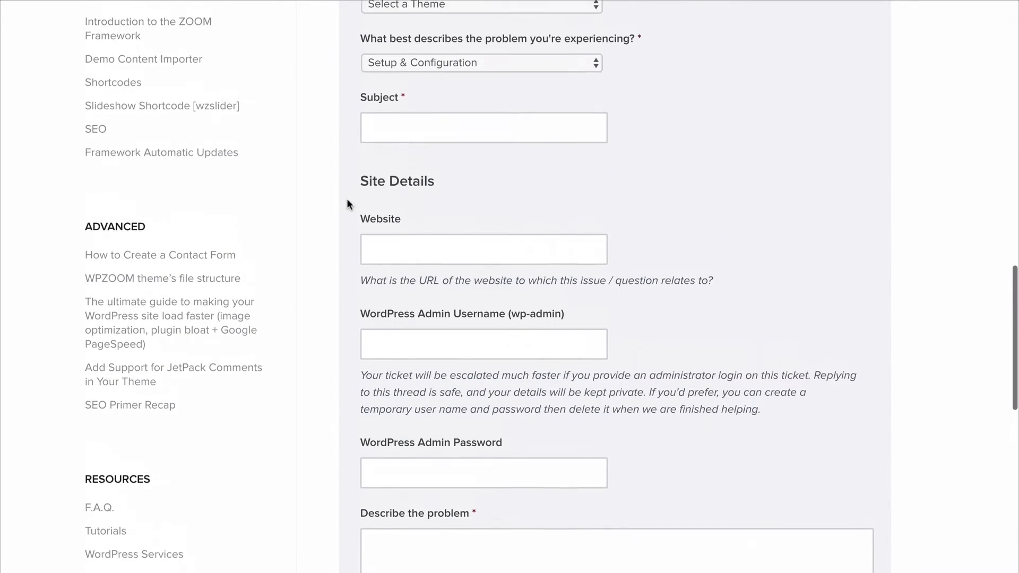
pyautogui.scroll(15, 348, 204)
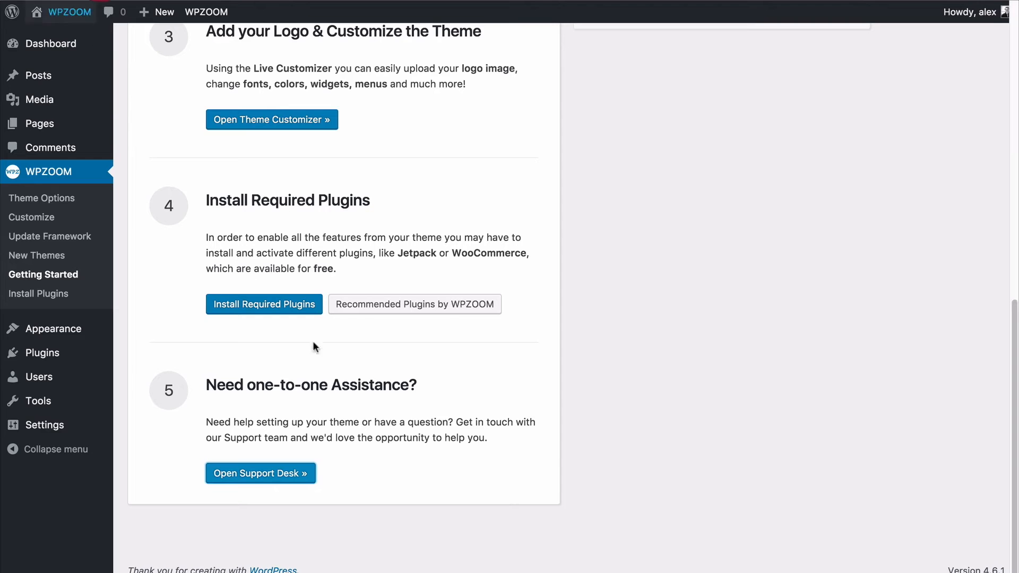
pyautogui.click(169, 442)
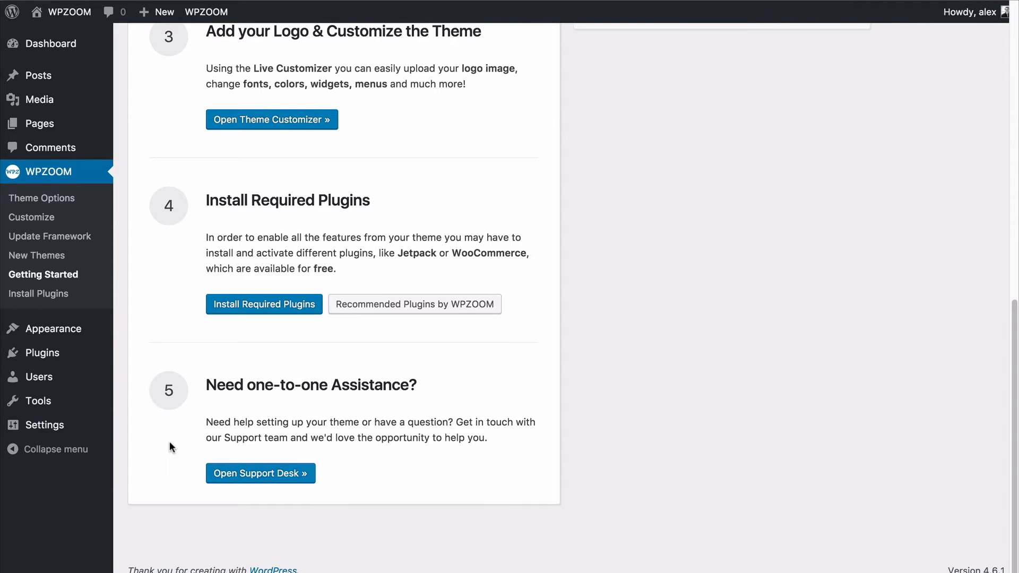
# Set the color style to Dark Green in the theme options' general theme settings and save all changes.
pyautogui.scroll(15, 170, 440)
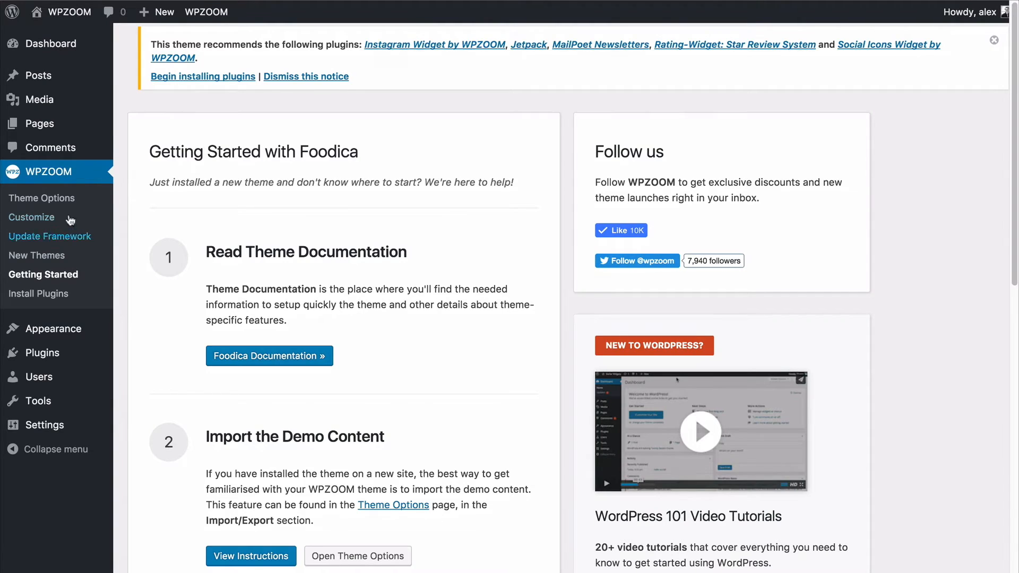
pyautogui.click(52, 203)
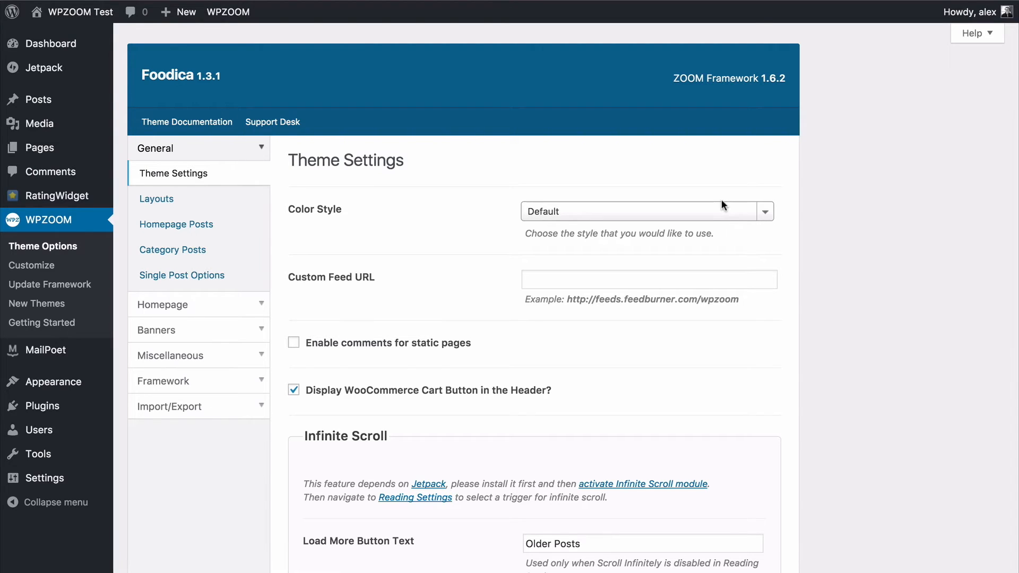
pyautogui.scroll(-2, 722, 205)
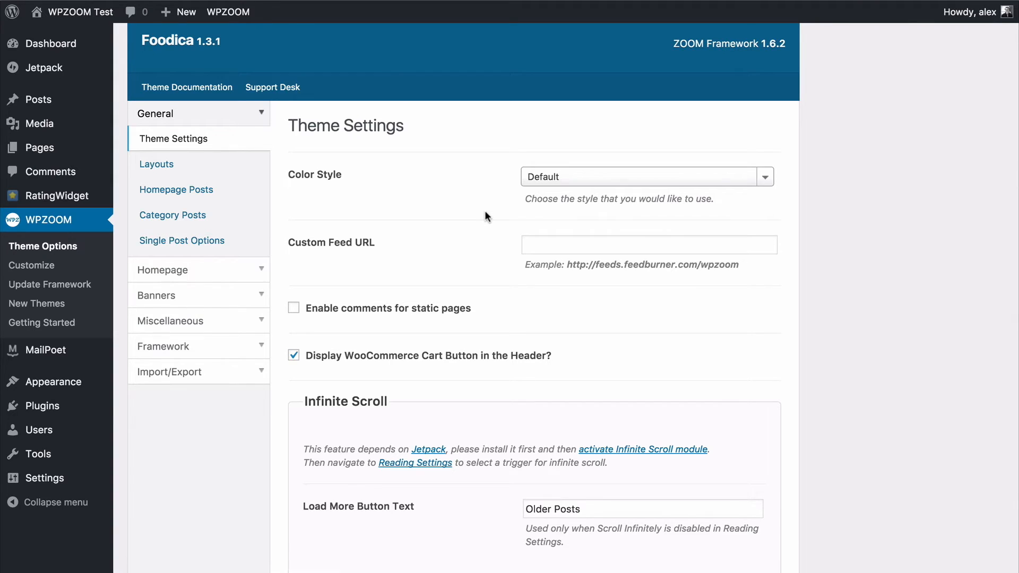
pyautogui.scroll(-1, 485, 210)
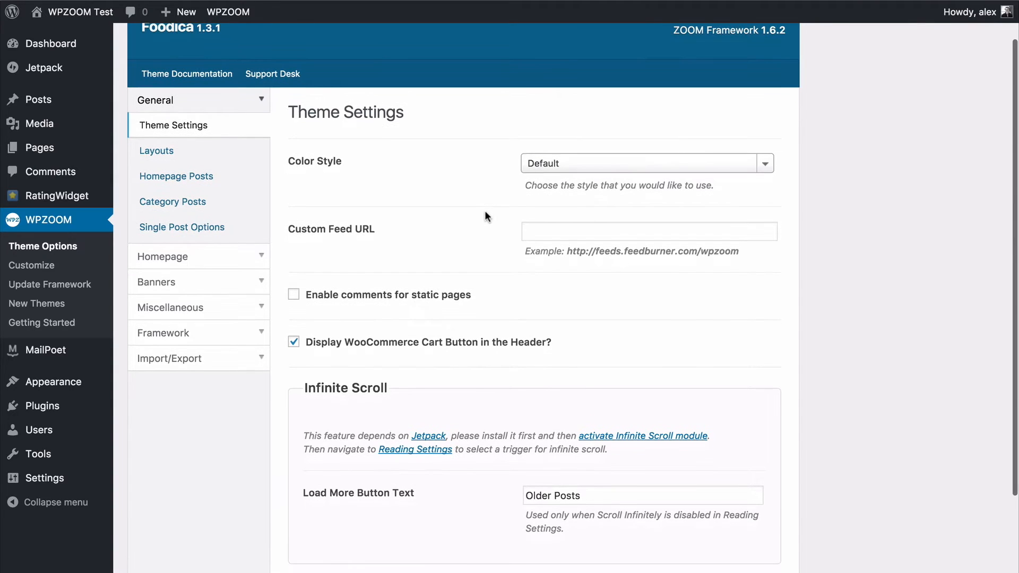
pyautogui.click(577, 156)
pyautogui.scroll(-3, 571, 253)
pyautogui.scroll(-1, 571, 252)
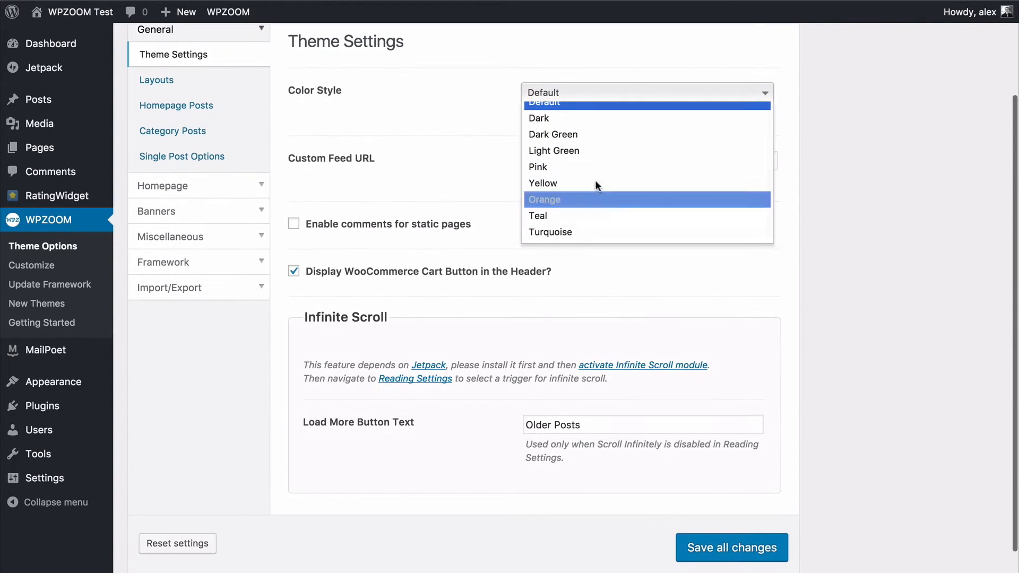
pyautogui.click(575, 135)
pyautogui.scroll(-1, 728, 478)
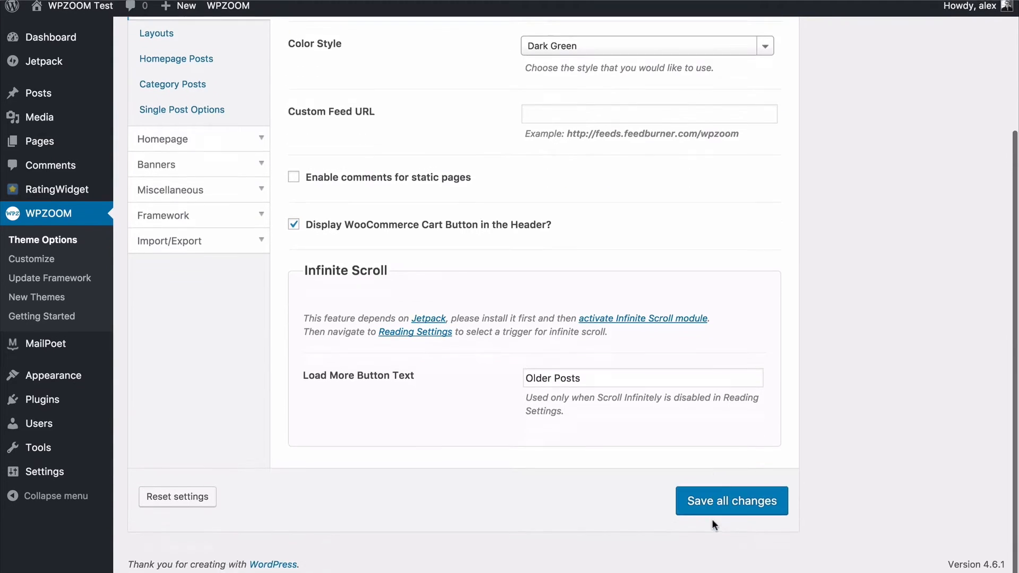
pyautogui.click(729, 509)
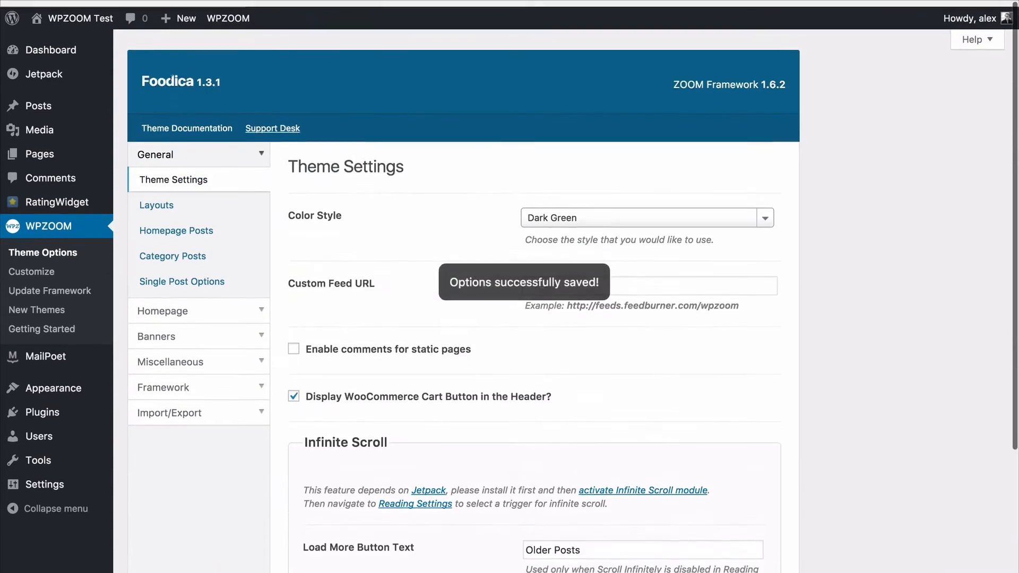
# Open the site's homepage and check how the slider and featured recipes look with the saved color style.
pyautogui.moveTo(77, 13)
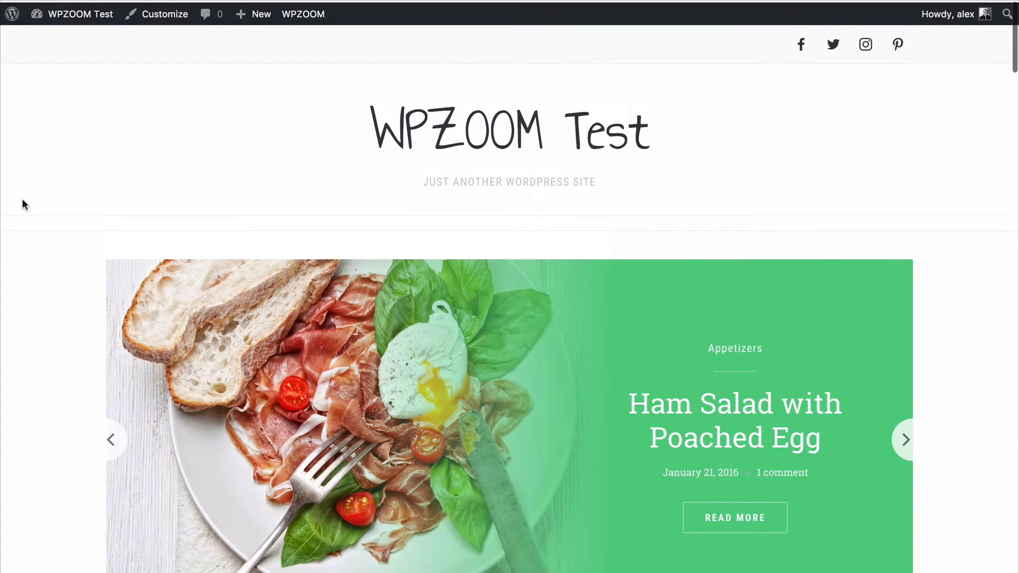
pyautogui.scroll(-6, 22, 198)
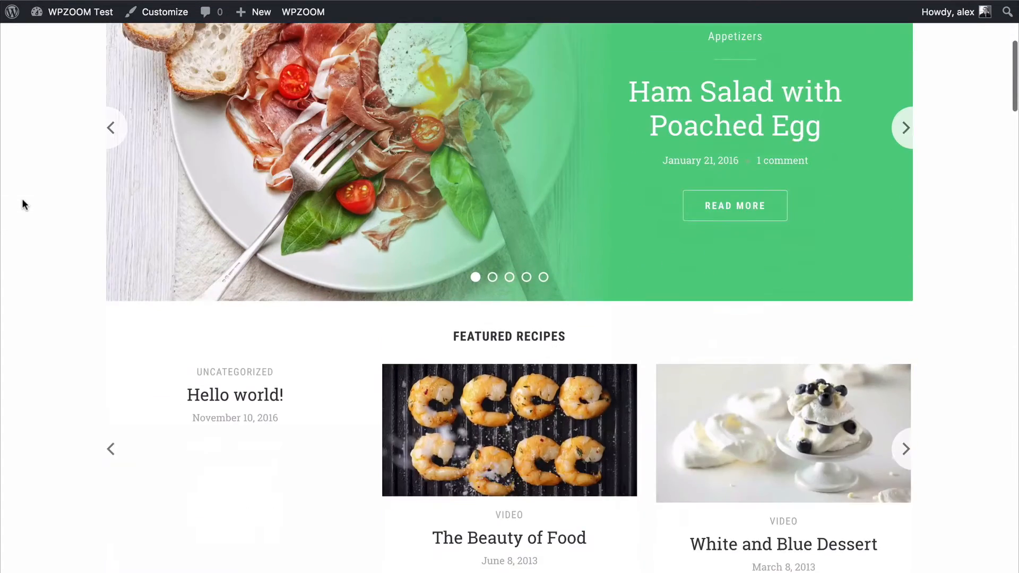
pyautogui.scroll(6, 21, 199)
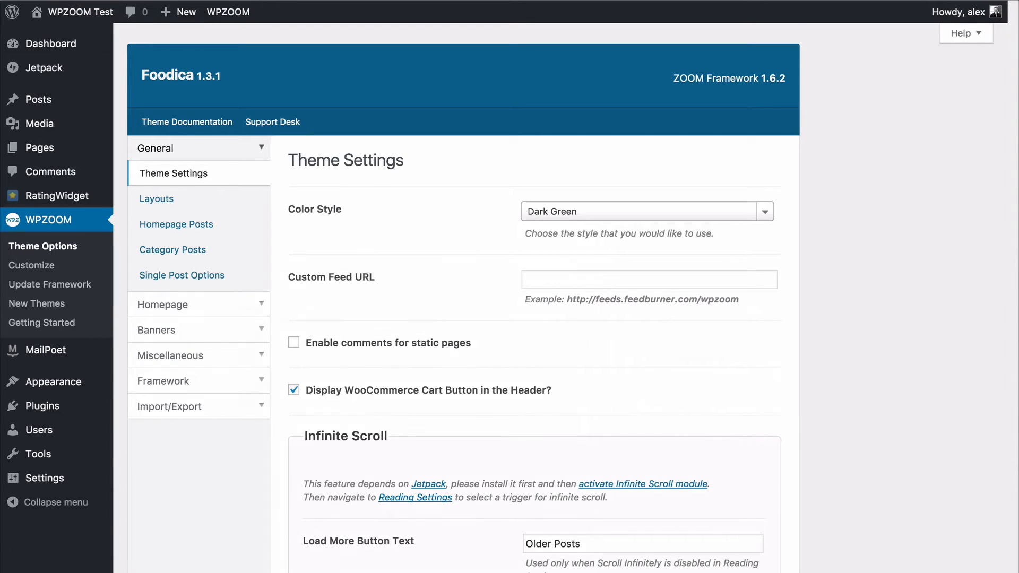
# In the Layouts options, try the homepage layout without a sidebar and the List posts layout, and restore the sidebar and Grid choices.
pyautogui.scroll(-2, 484, 308)
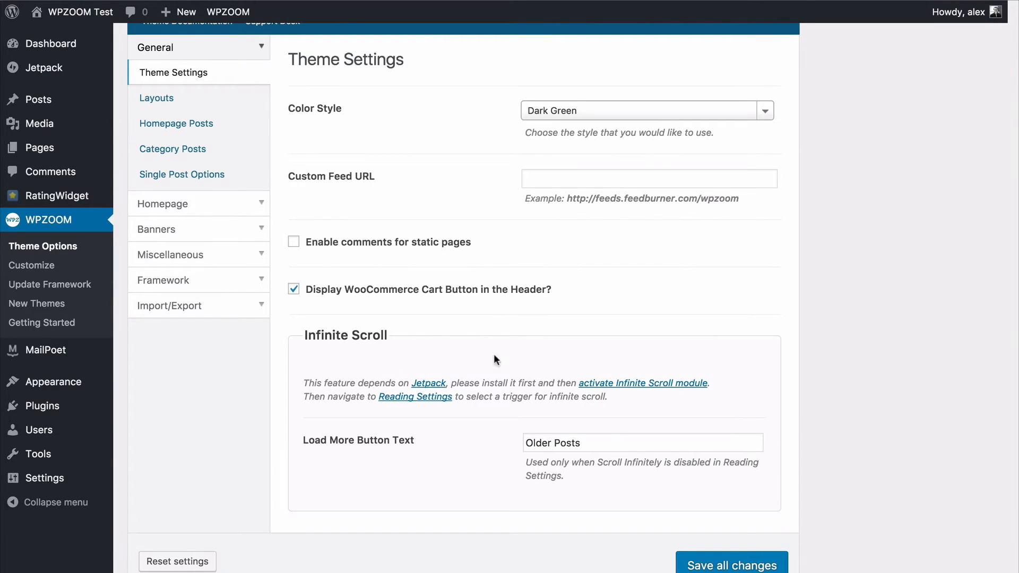
pyautogui.click(182, 99)
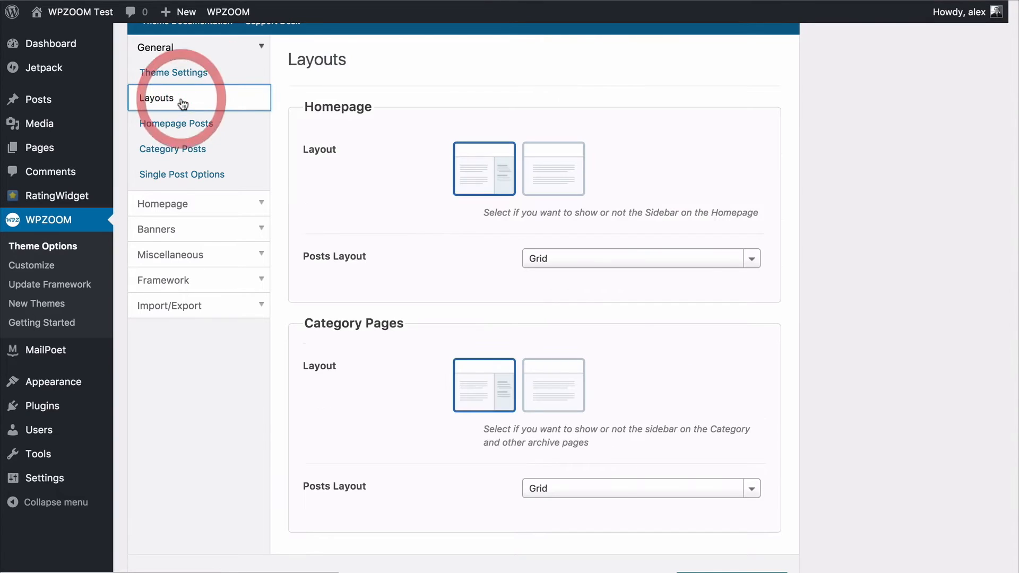
pyautogui.click(555, 194)
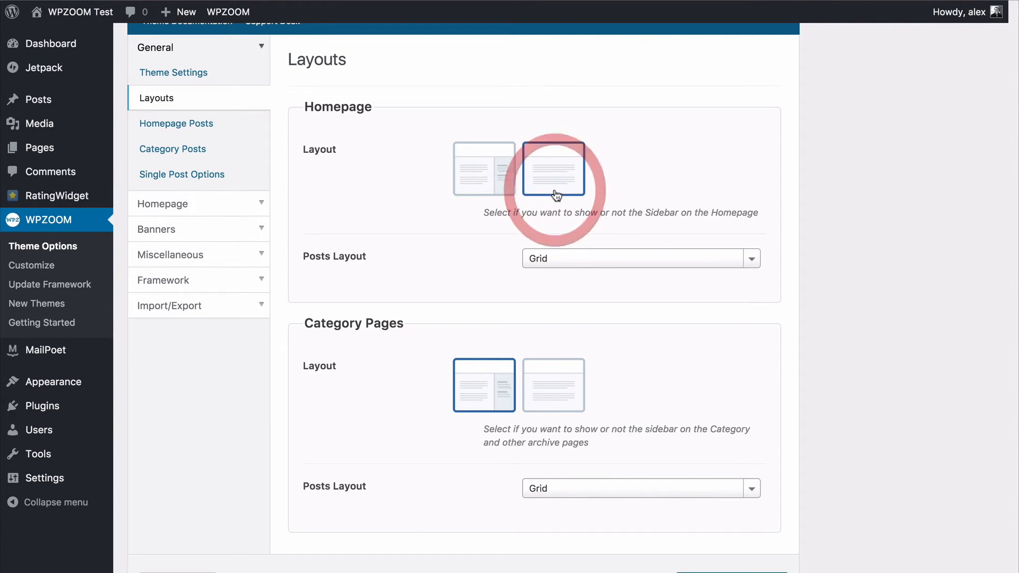
pyautogui.click(470, 176)
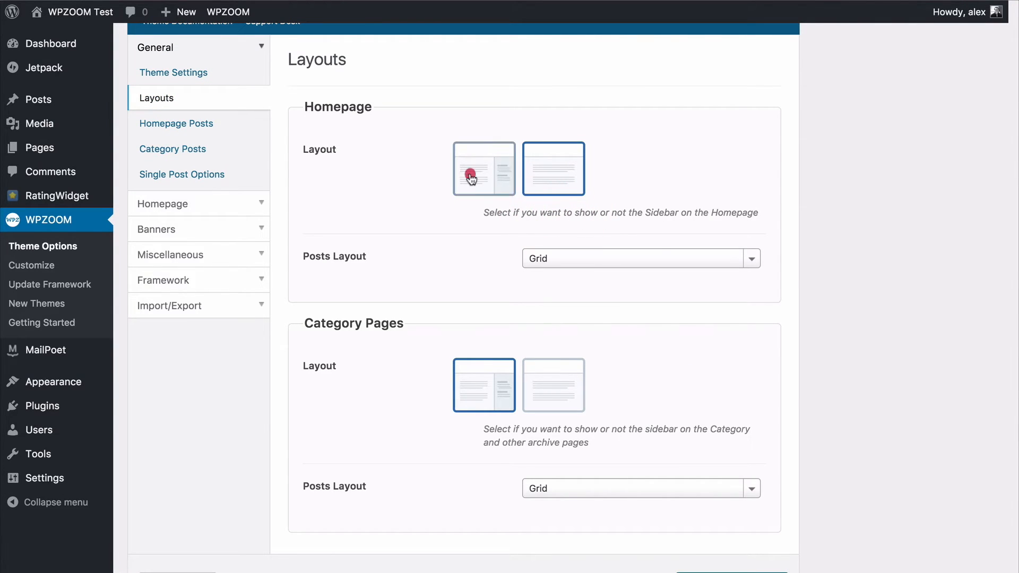
pyautogui.click(559, 263)
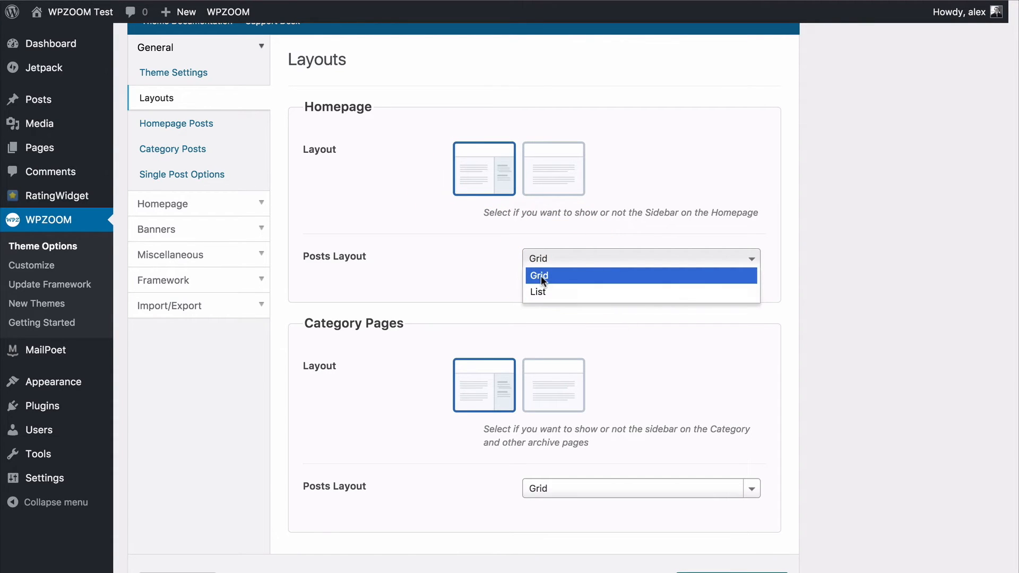
pyautogui.click(540, 288)
pyautogui.click(537, 260)
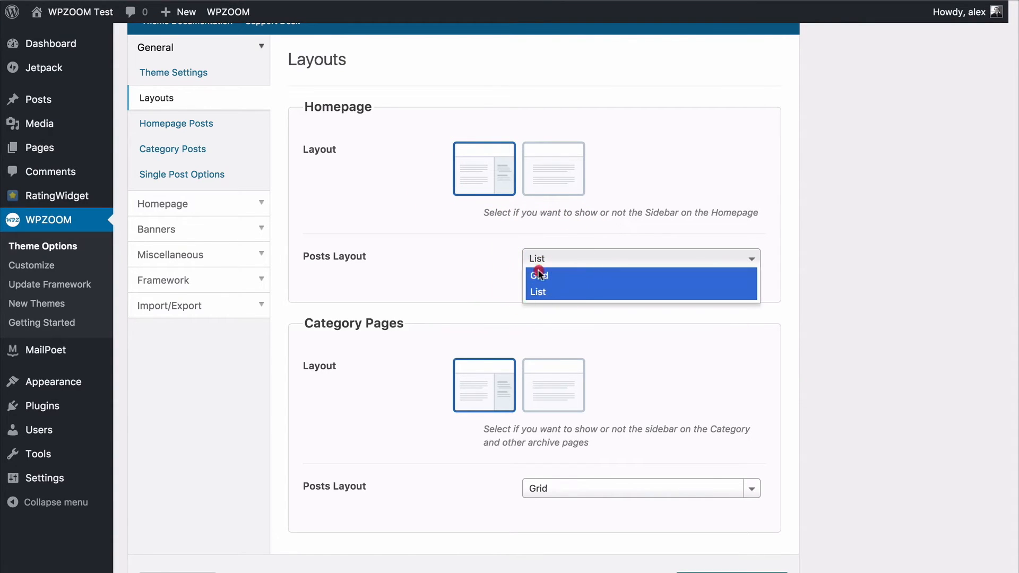
pyautogui.click(539, 275)
# Examine the general options for homepage posts, category posts and single posts.
pyautogui.click(195, 125)
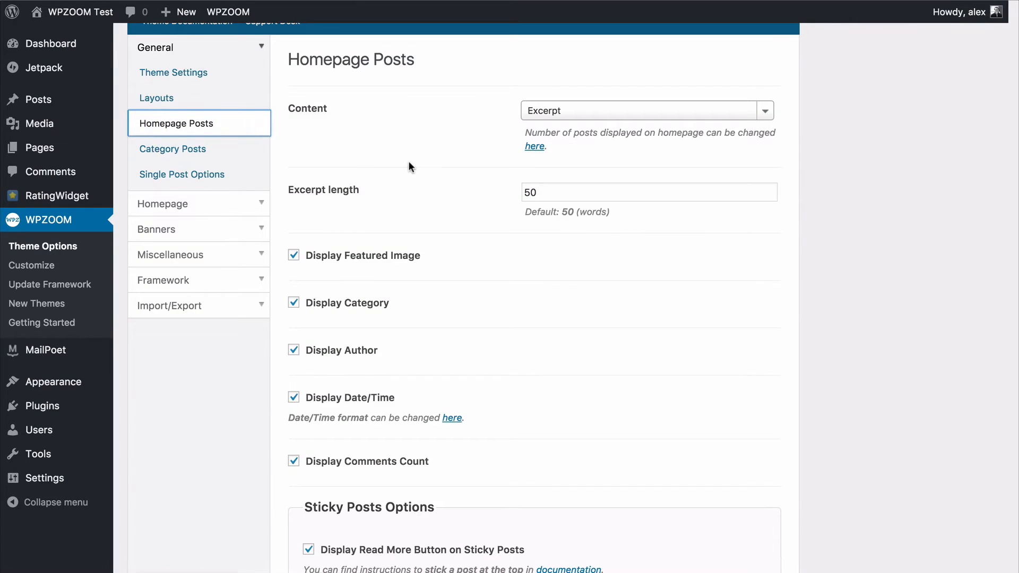
pyautogui.scroll(-5, 421, 145)
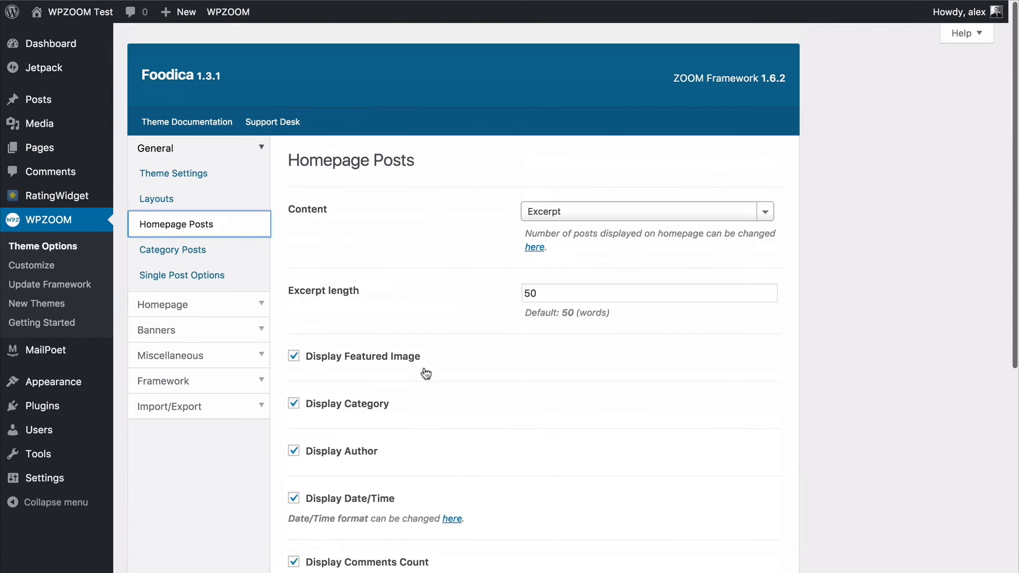
pyautogui.click(238, 254)
pyautogui.click(227, 274)
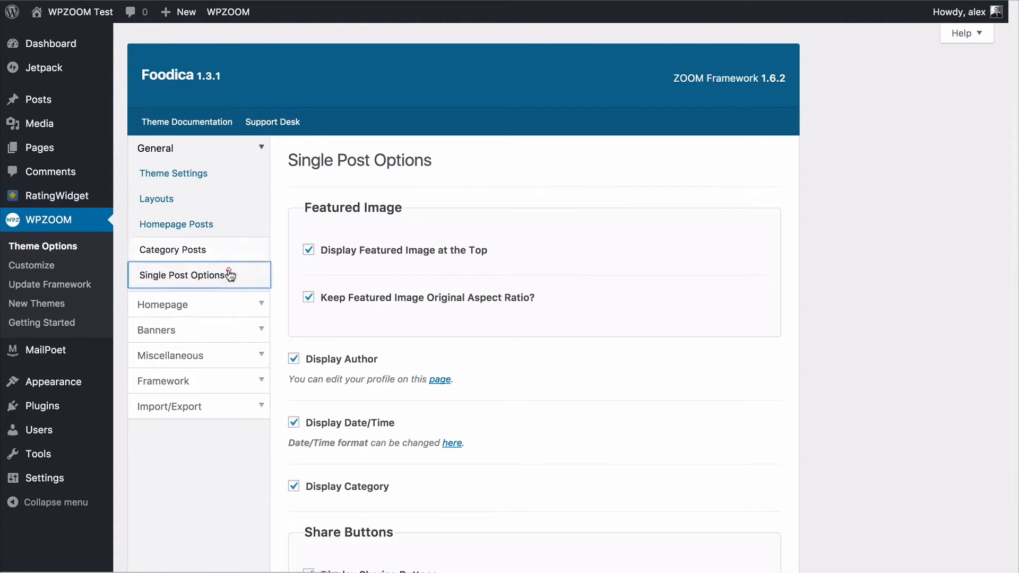
# Examine the homepage options for recent posts and the homepage slideshow.
pyautogui.click(207, 301)
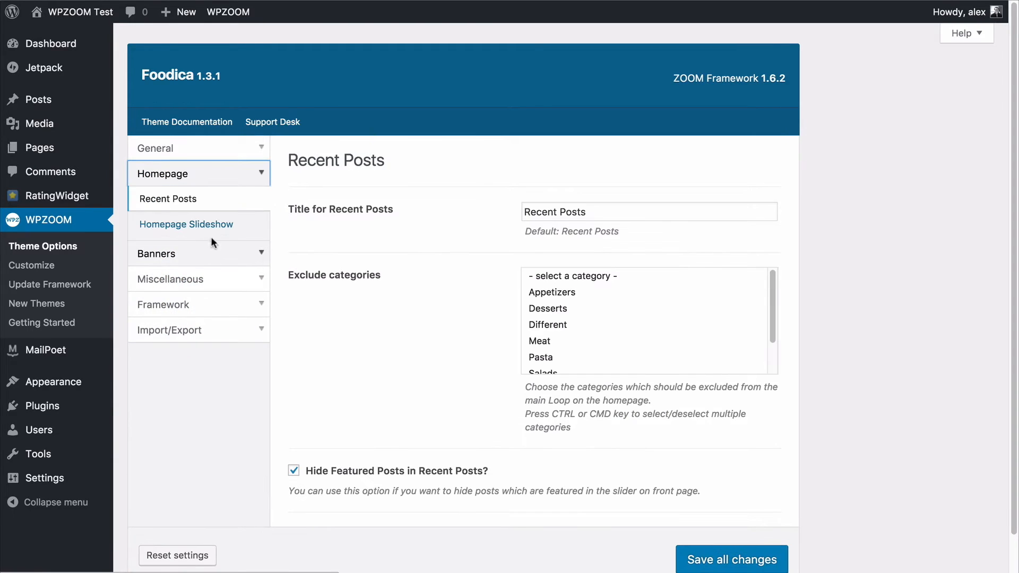
pyautogui.click(163, 227)
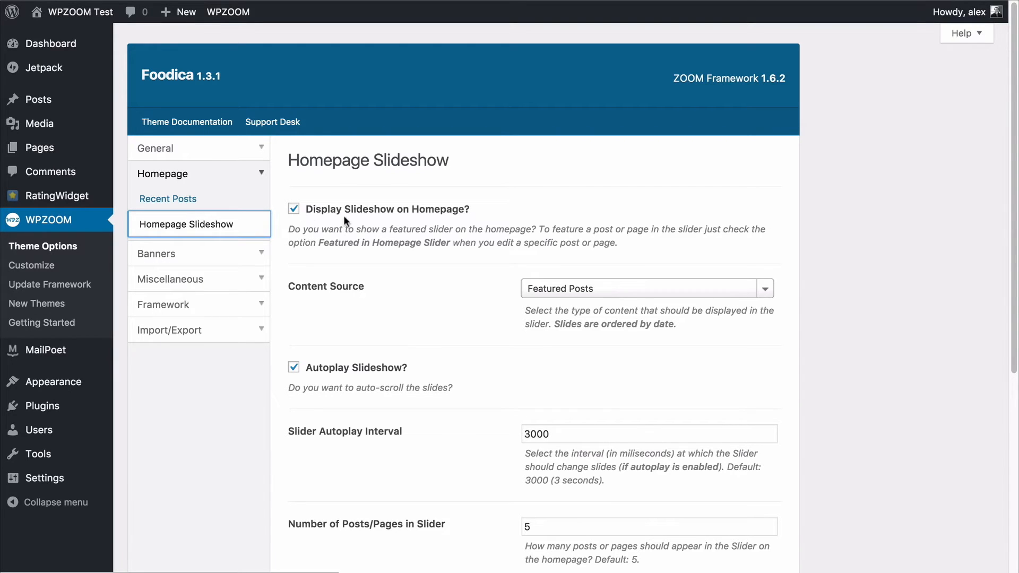
pyautogui.click(367, 232)
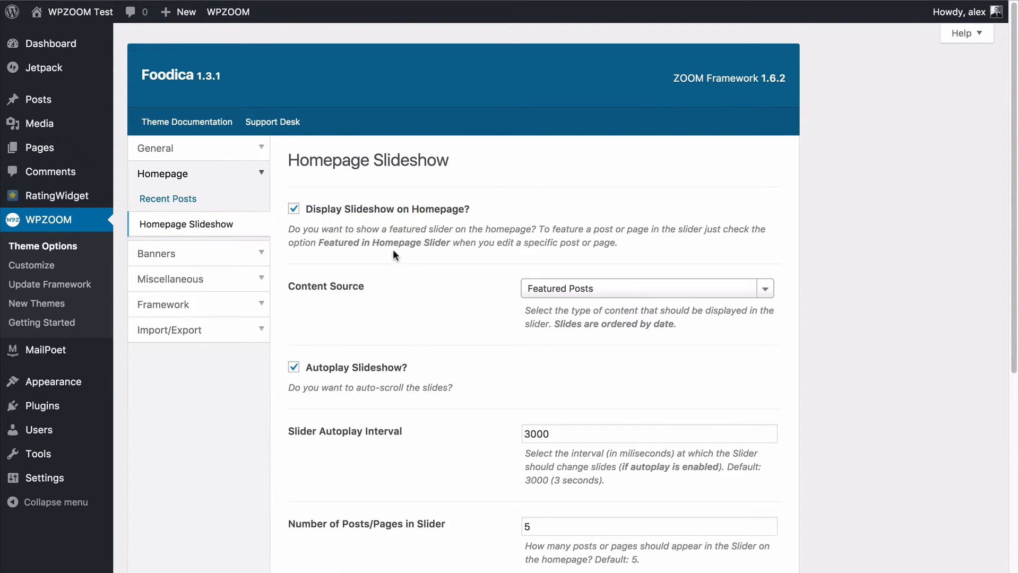
pyautogui.scroll(-3, 406, 218)
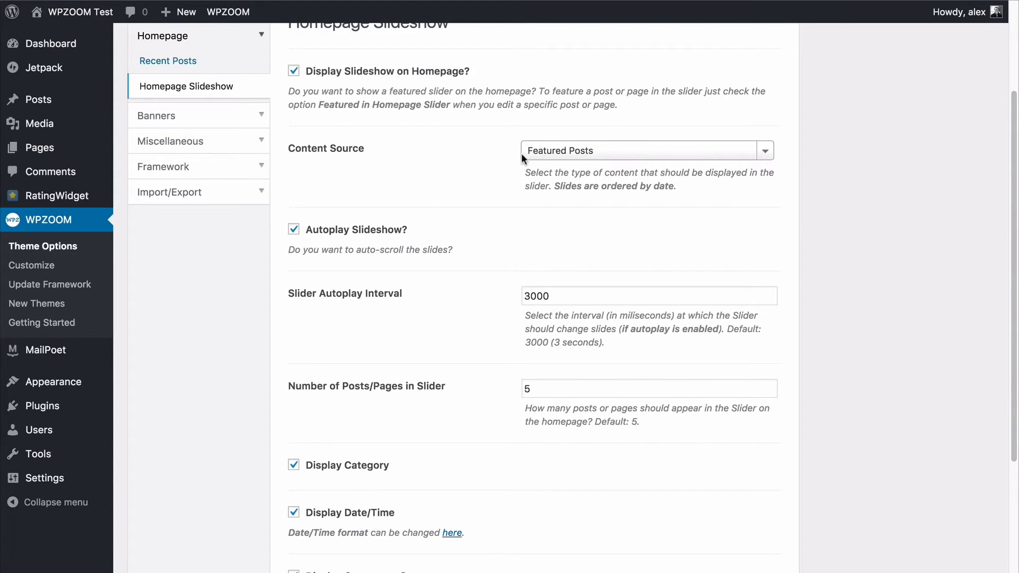
# Keep Featured Posts as the homepage slideshow's content source, save all changes and check the site.
pyautogui.click(555, 147)
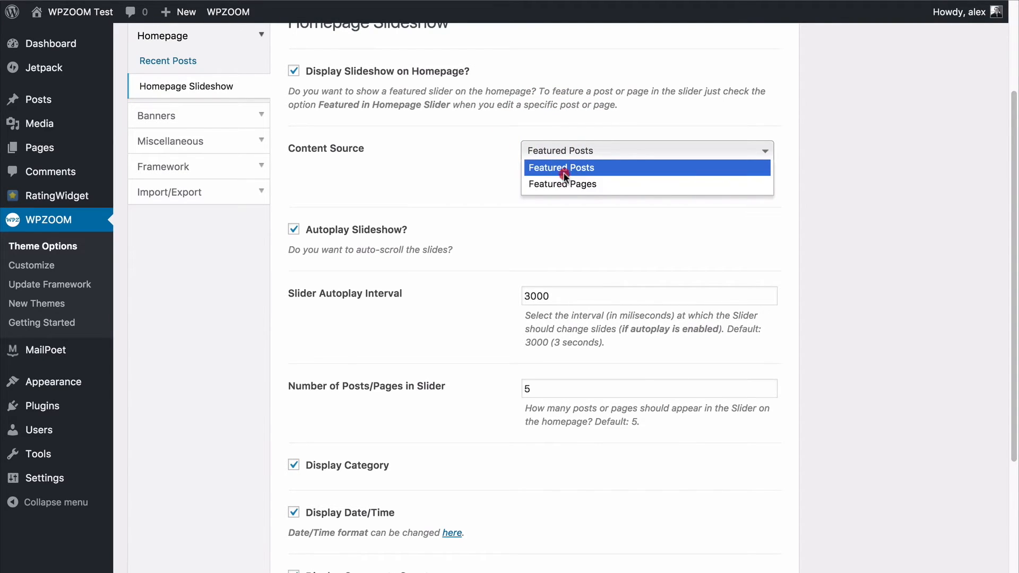
pyautogui.click(489, 166)
pyautogui.scroll(-4, 713, 480)
pyautogui.click(739, 508)
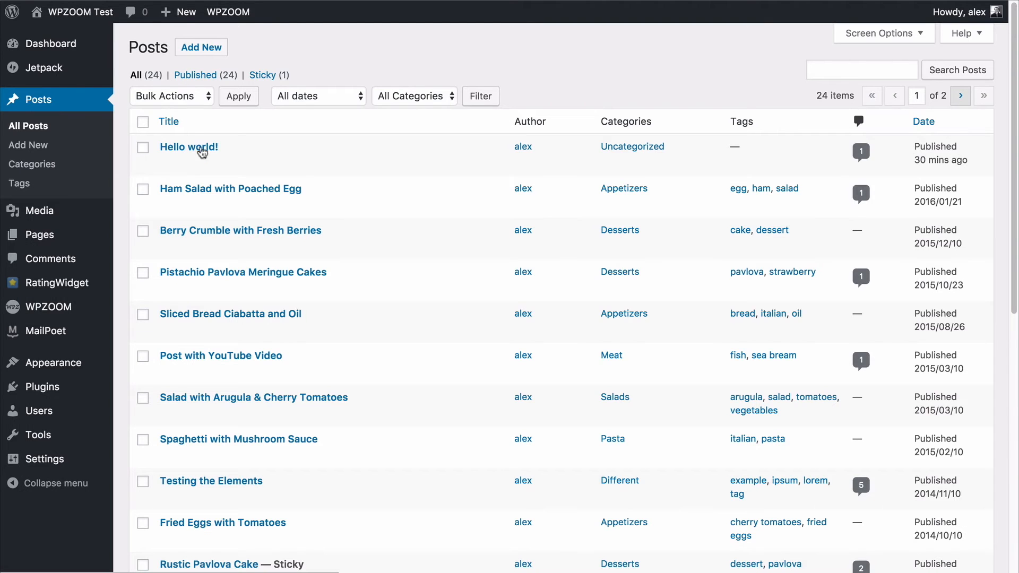
pyautogui.click(196, 190)
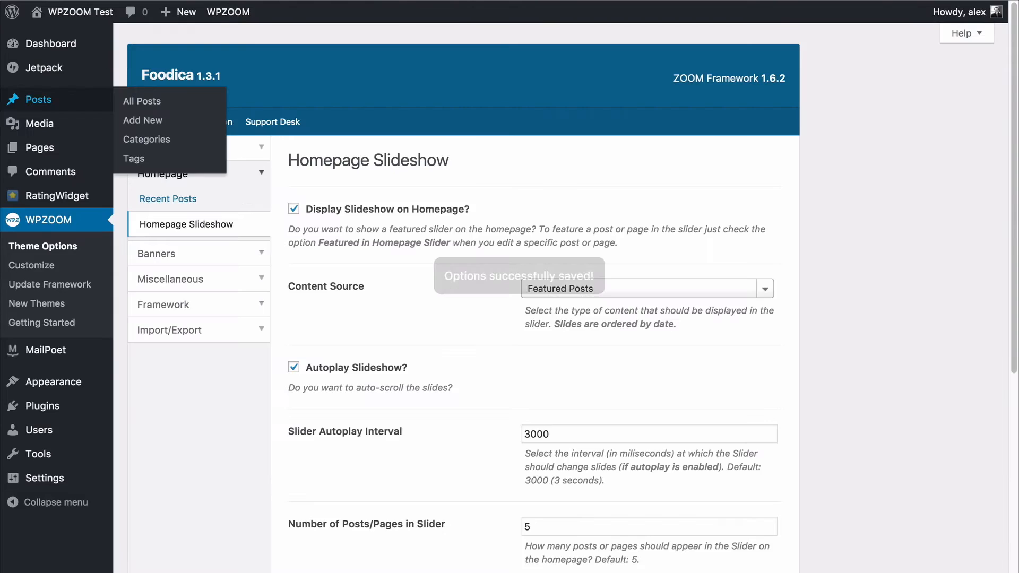
# Examine the slideshow's content source choices and the remaining autoplay, post count and display options.
pyautogui.click(597, 292)
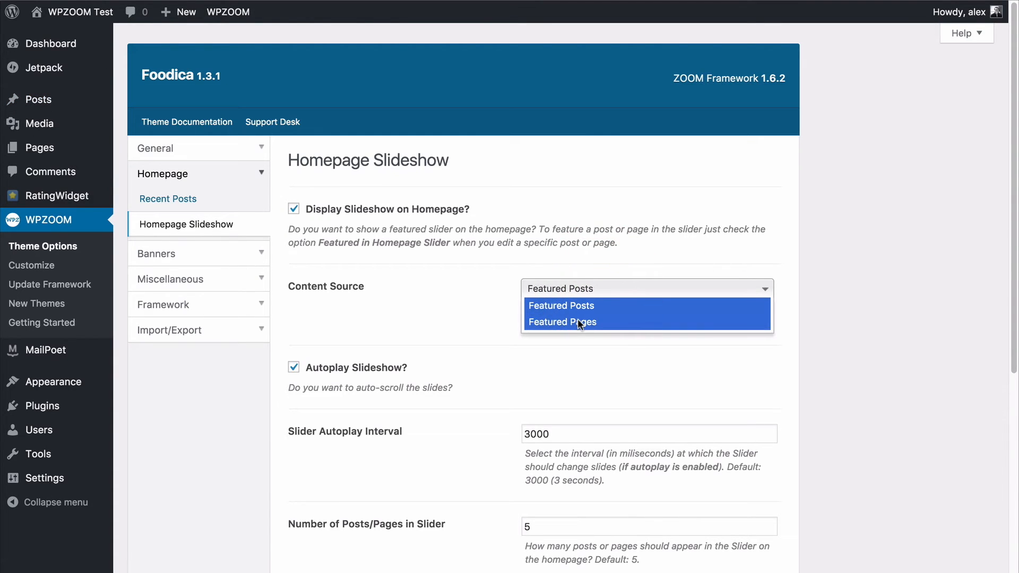
pyautogui.click(446, 295)
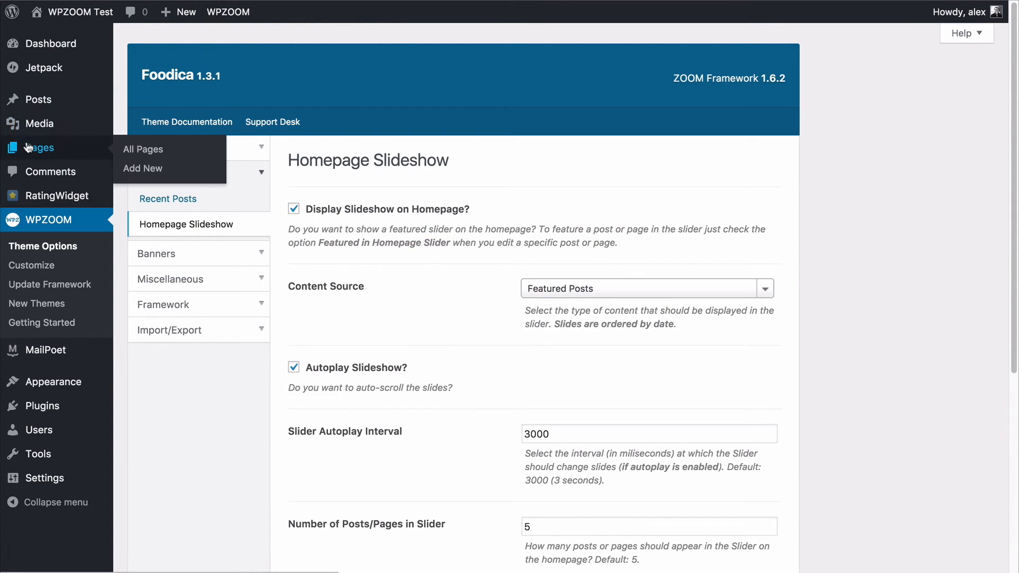
pyautogui.click(411, 289)
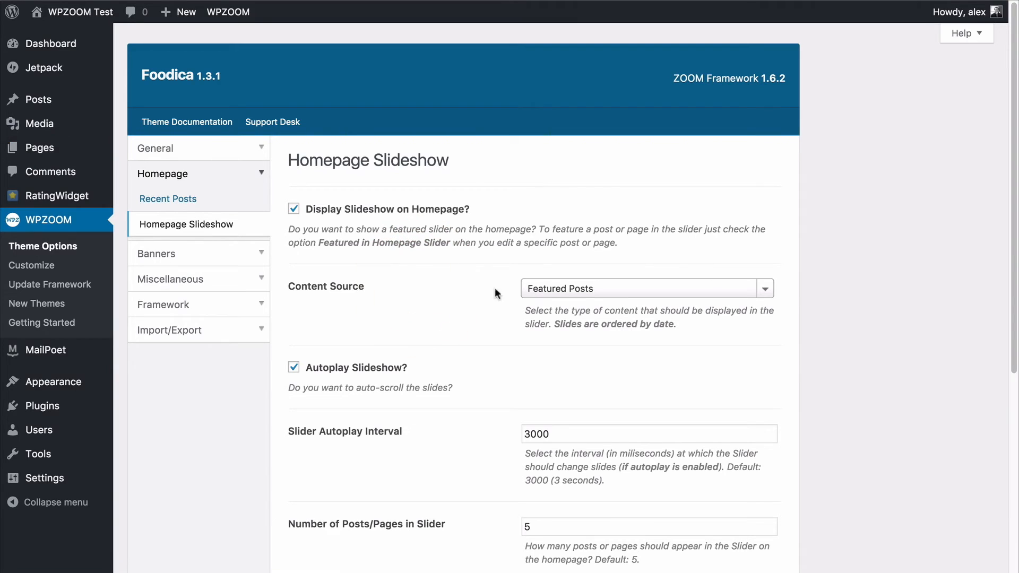
pyautogui.scroll(-6, 493, 293)
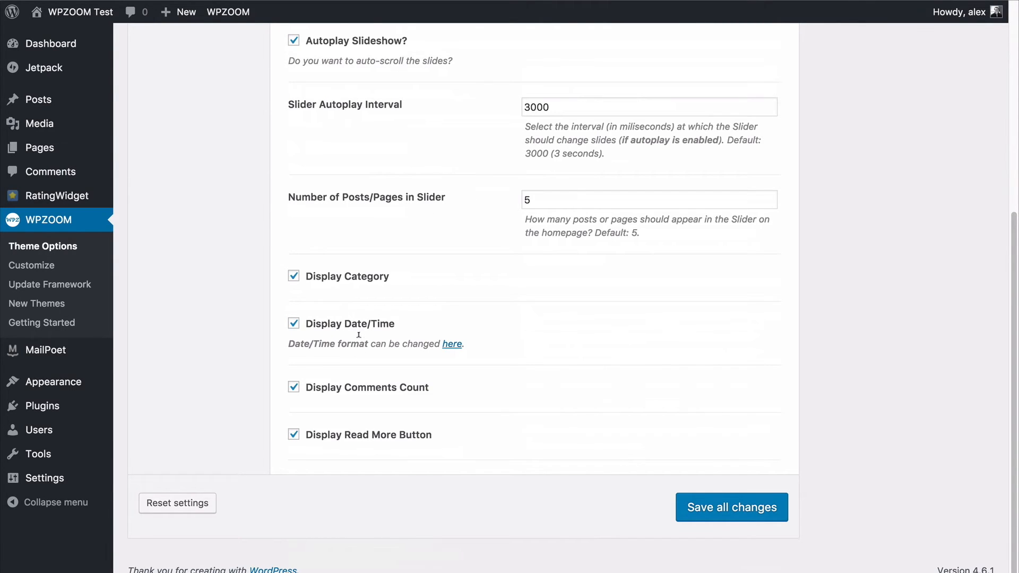
pyautogui.scroll(6, 352, 313)
# Examine the Banners header ad settings, the Miscellaneous custom code fields, and the Framework options with their debug information.
pyautogui.click(232, 256)
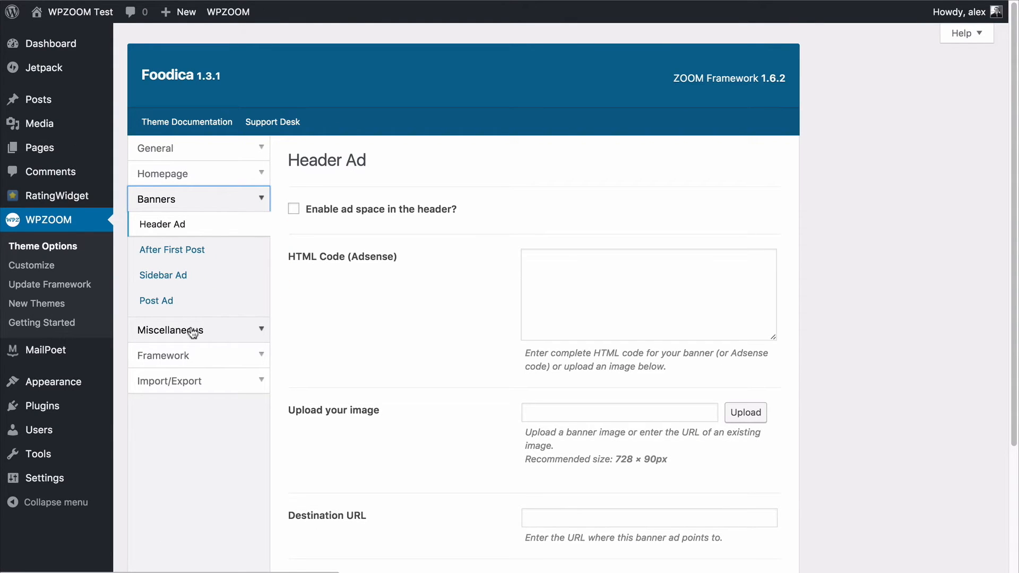
pyautogui.click(193, 331)
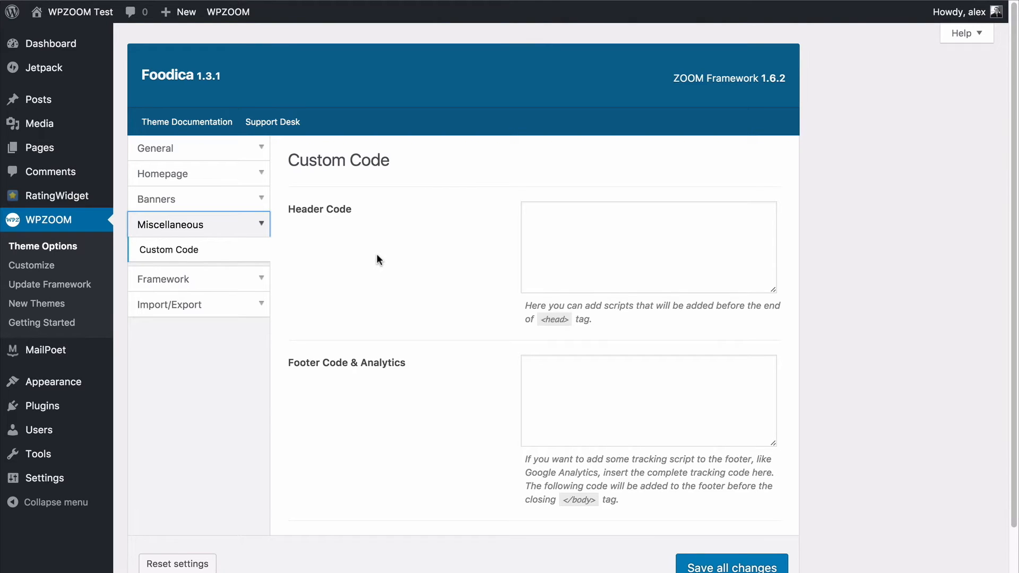
pyautogui.click(242, 281)
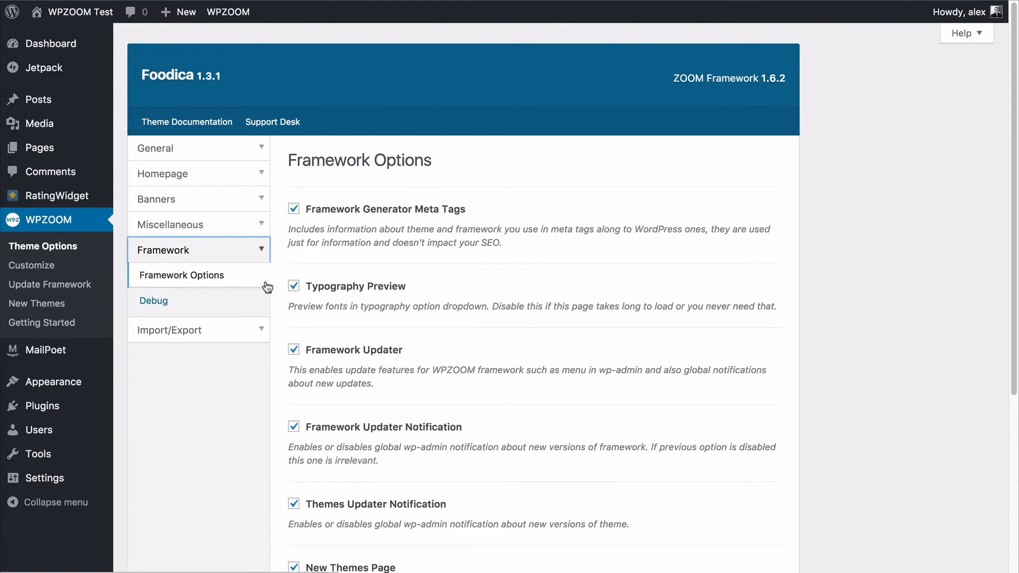
pyautogui.scroll(-3, 282, 304)
pyautogui.scroll(-3, 281, 301)
pyautogui.scroll(5, 282, 301)
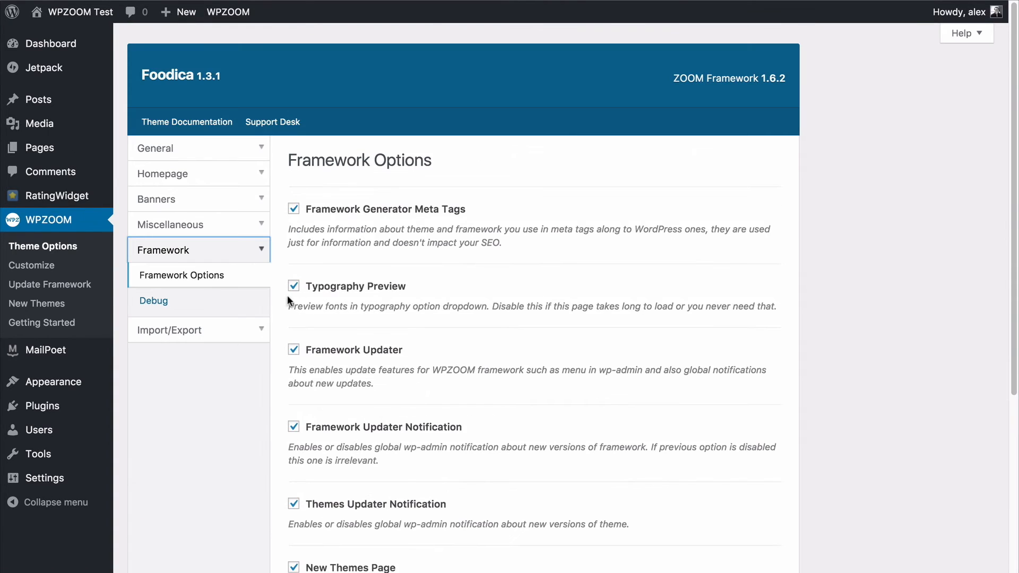
pyautogui.scroll(-5, 395, 533)
pyautogui.scroll(5, 434, 289)
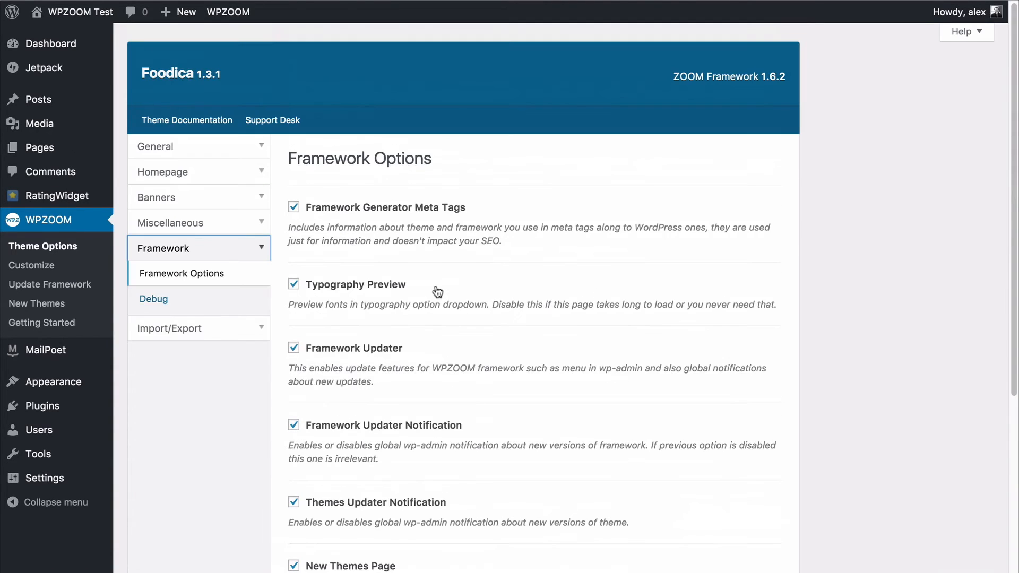
pyautogui.click(182, 303)
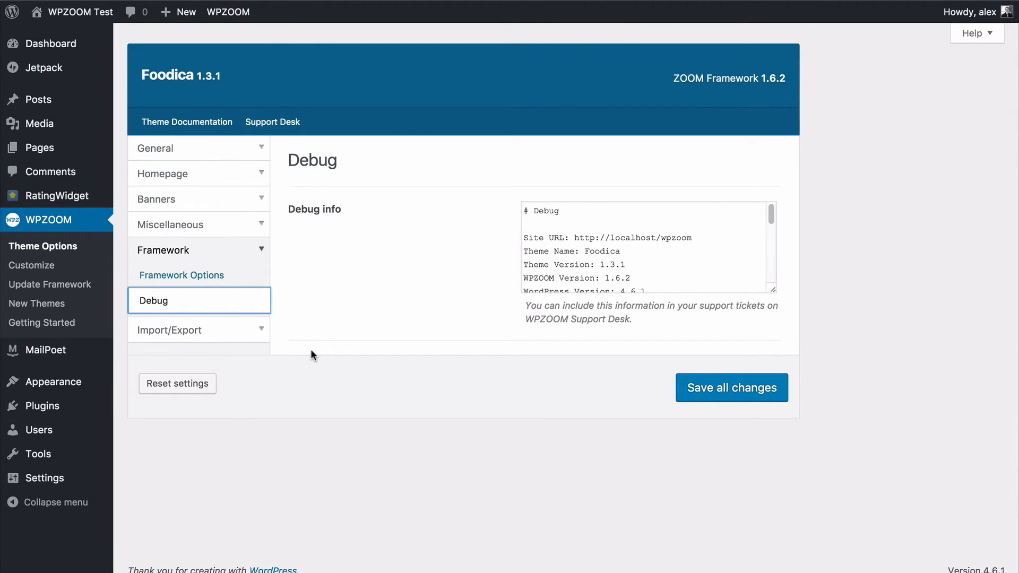
# Examine the import and export settings for theme options, demo content and widgets, and return to the general theme settings.
pyautogui.click(195, 335)
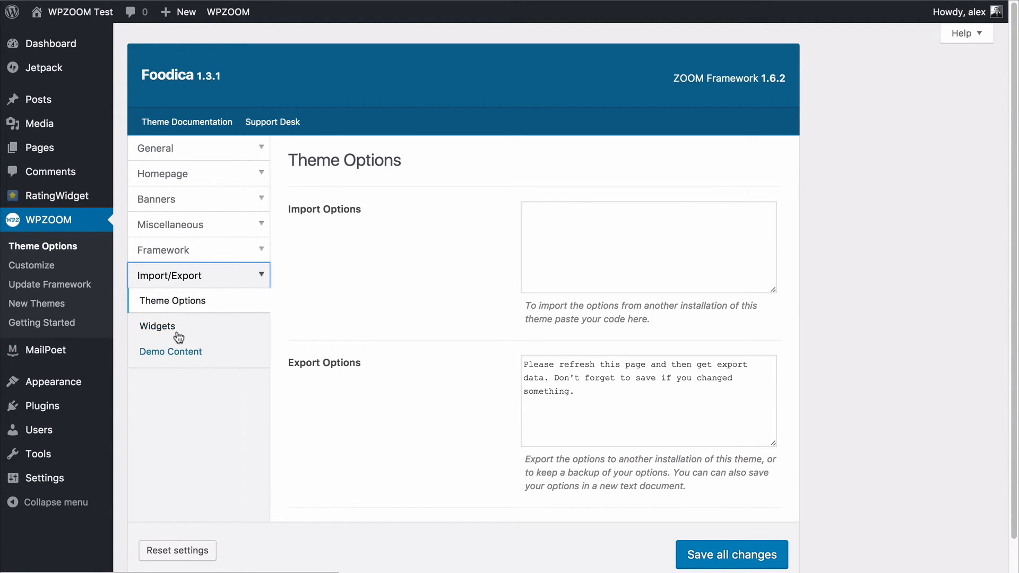
pyautogui.click(180, 356)
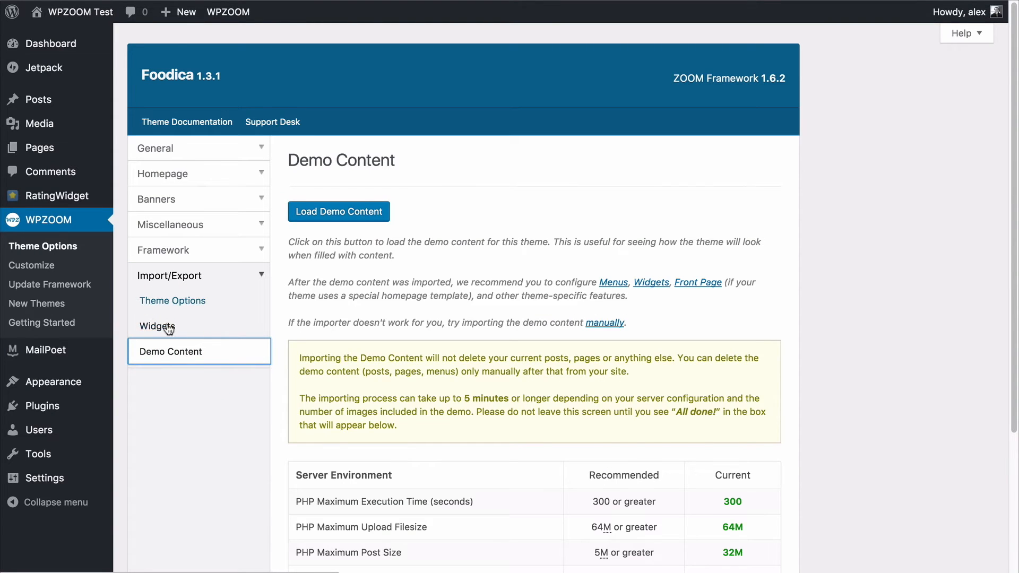
pyautogui.click(169, 329)
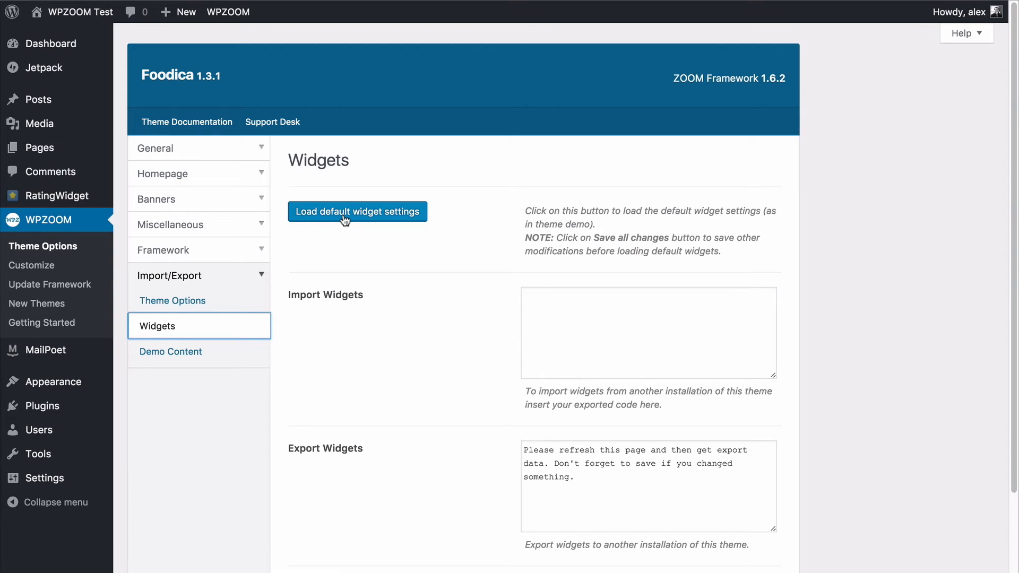
pyautogui.scroll(-1, 356, 226)
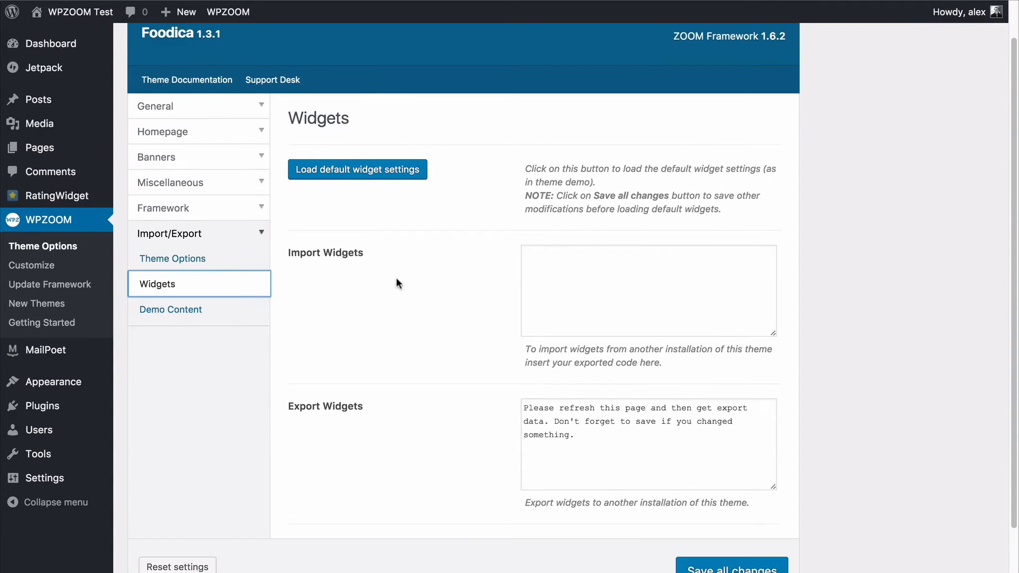
pyautogui.click(207, 262)
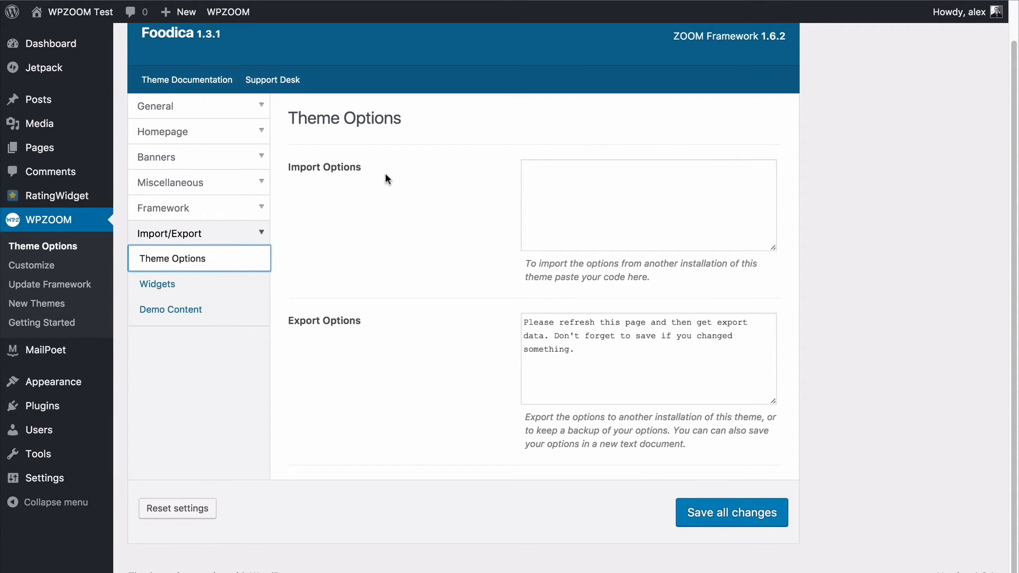
pyautogui.click(207, 114)
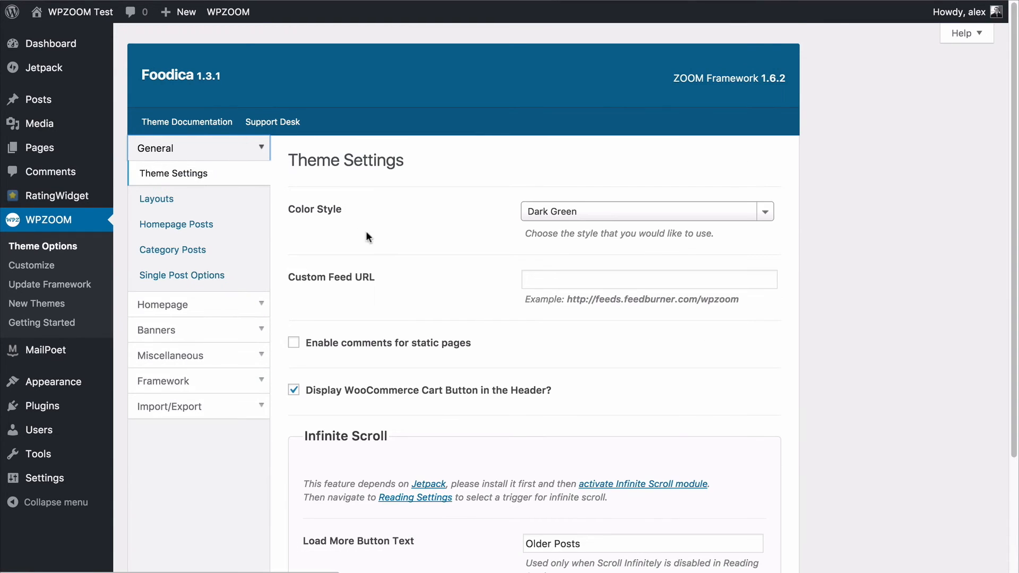
# Save all changes to the theme options and check for a ZOOM Framework update.
pyautogui.scroll(-3, 406, 247)
pyautogui.click(725, 506)
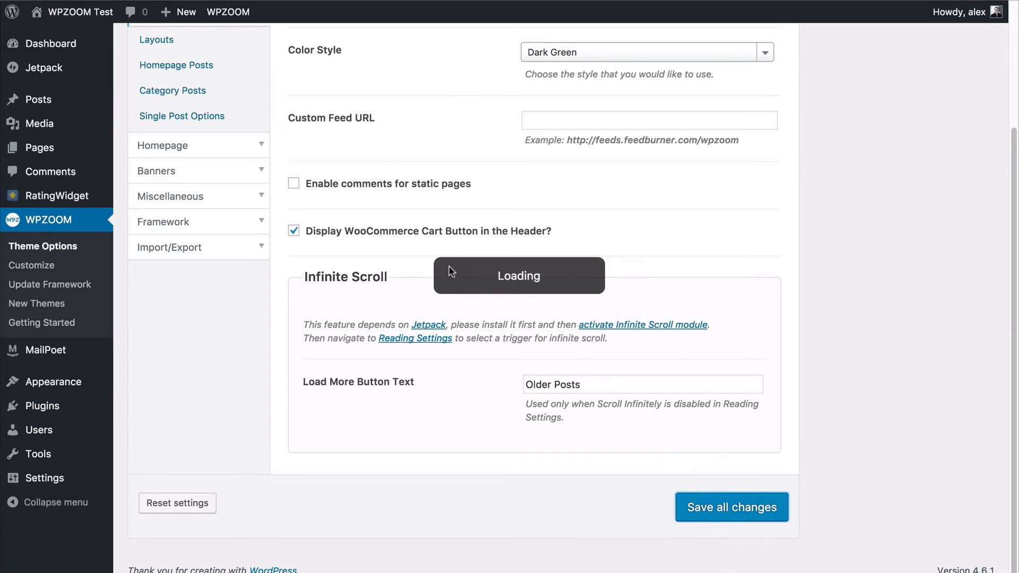
pyautogui.scroll(3, 429, 208)
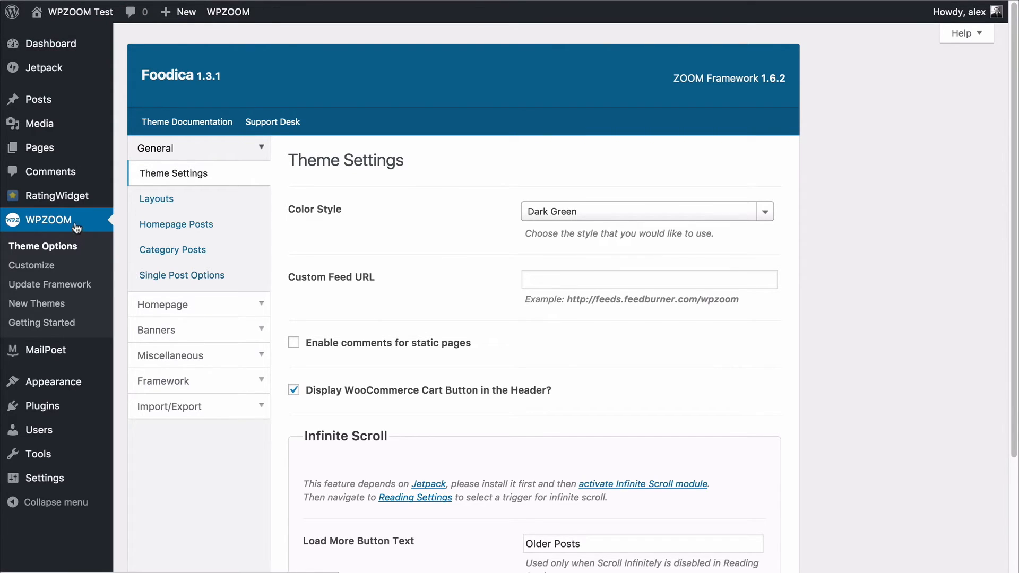
pyautogui.click(76, 294)
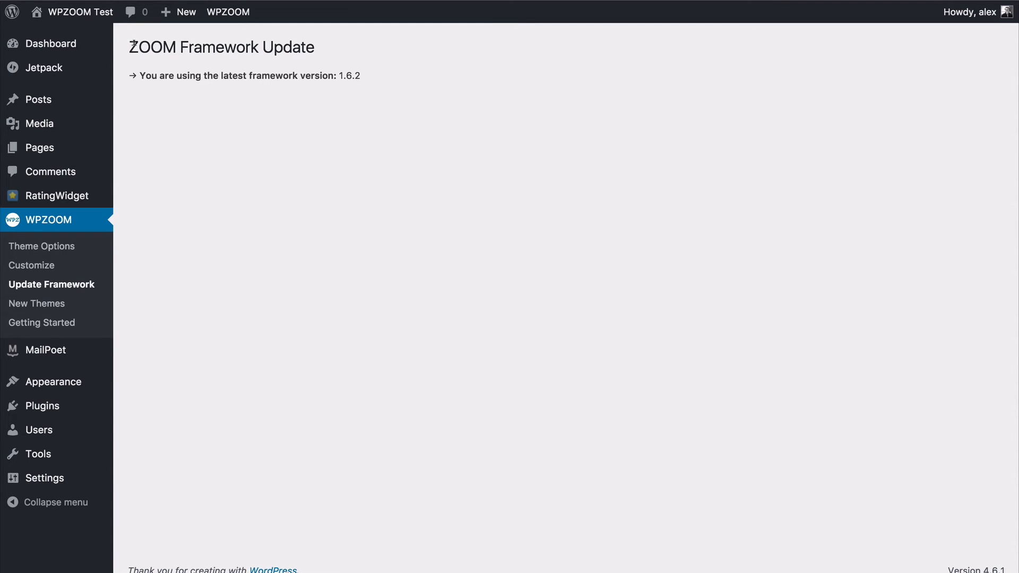
# Go to the site's widget management and examine the list of available widgets.
pyautogui.moveTo(27, 384)
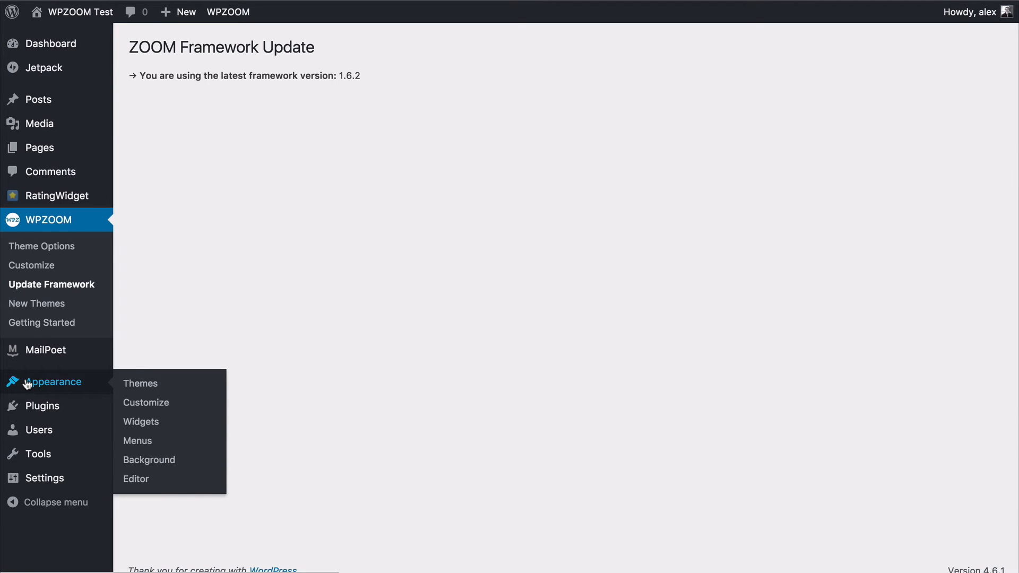
pyautogui.click(163, 423)
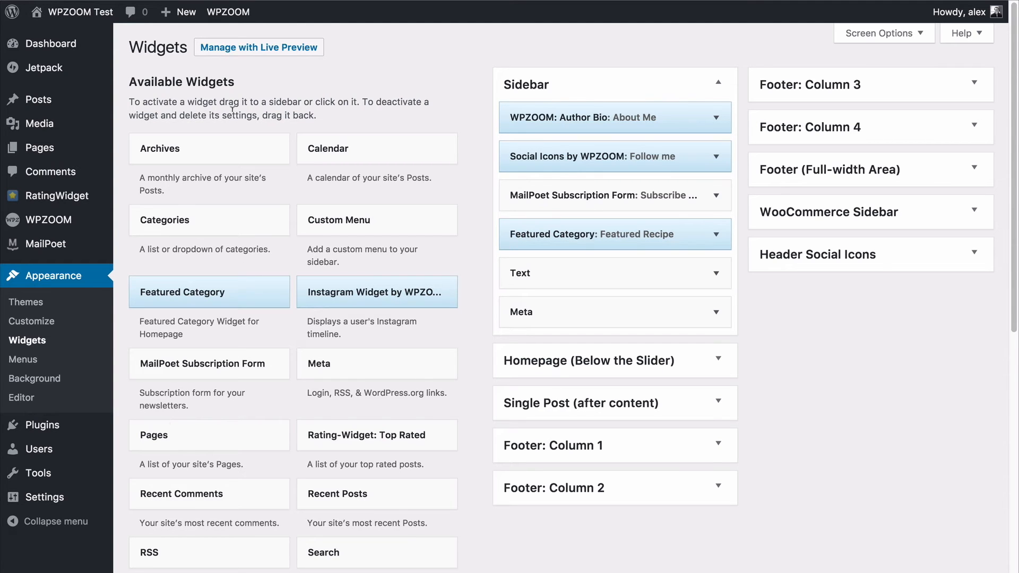
pyautogui.scroll(-5, 303, 308)
pyautogui.scroll(-5, 302, 308)
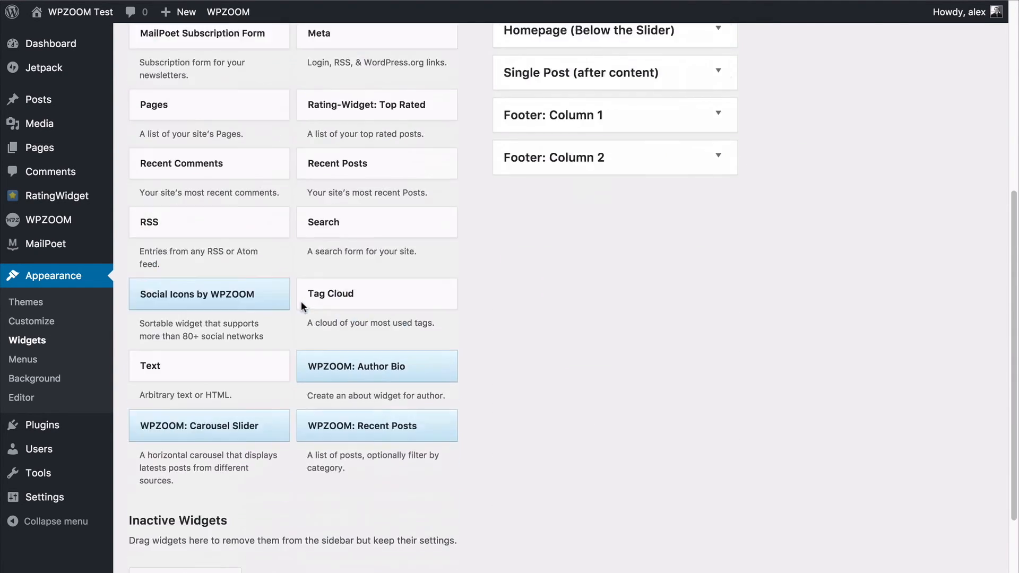
pyautogui.scroll(10, 302, 308)
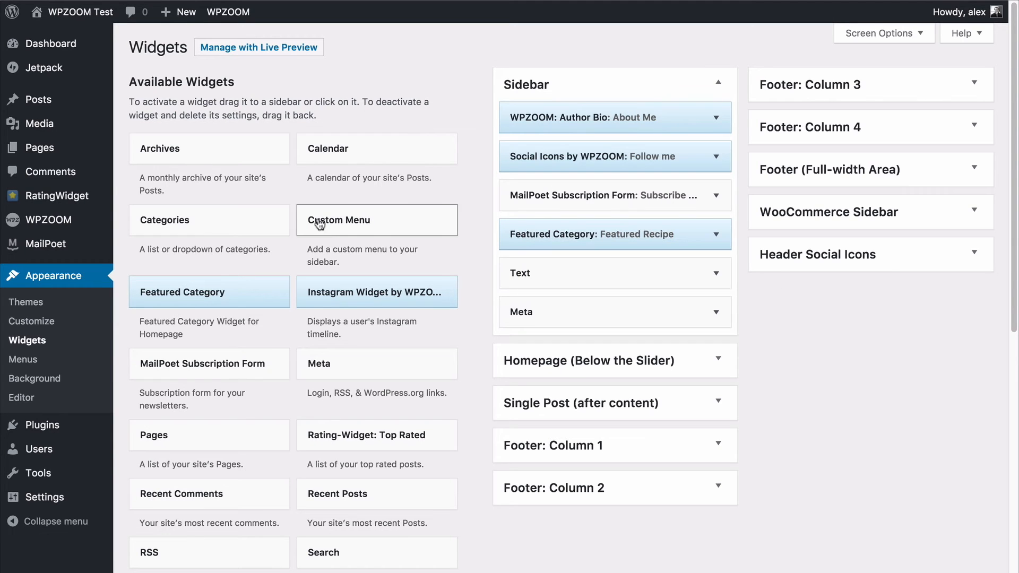
# Add a Featured Category widget to the start of the Sidebar area and examine its options.
pyautogui.moveTo(168, 297); pyautogui.dragTo(587, 112)
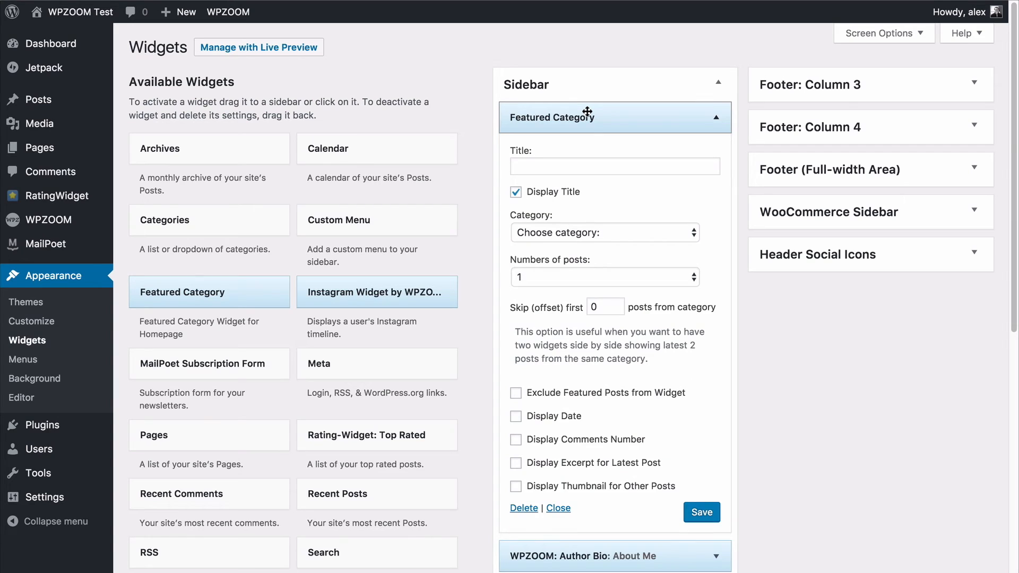
pyautogui.scroll(-1, 587, 111)
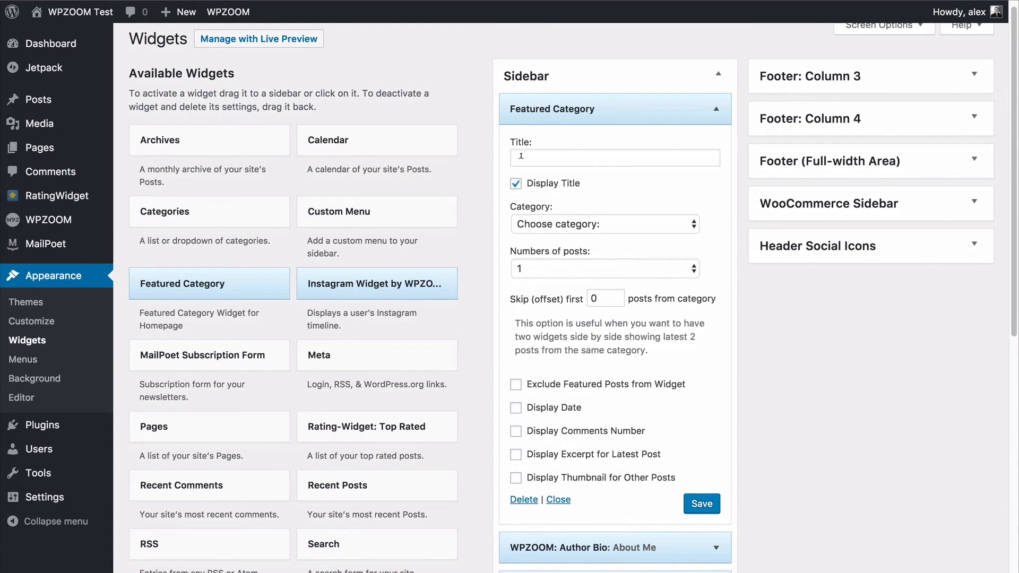
pyautogui.scroll(-1, 537, 157)
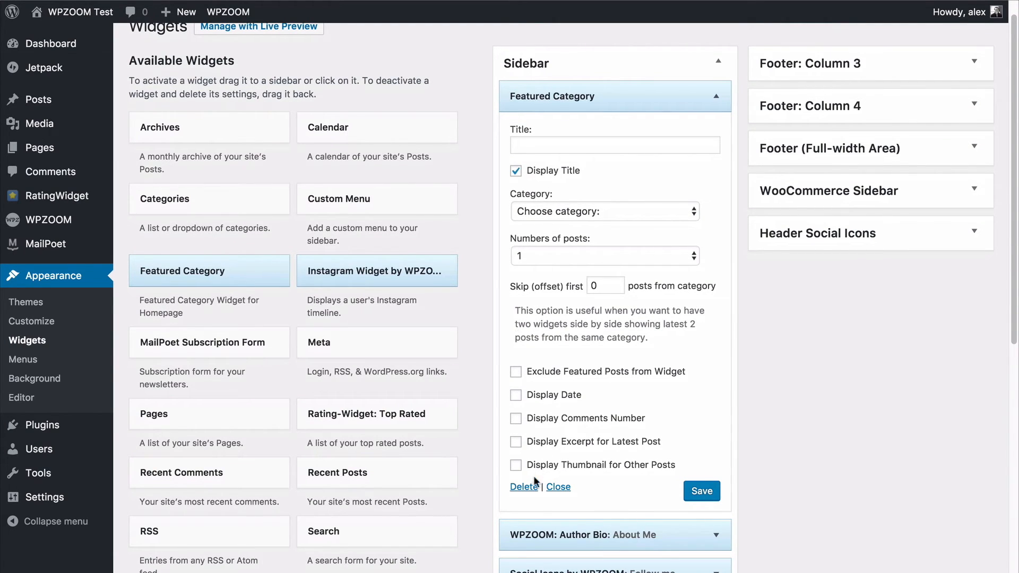
# Move the new Featured Category widget from the Sidebar into Footer: Column 3, below Tag Cloud.
pyautogui.click(696, 83)
pyautogui.click(666, 74)
pyautogui.click(656, 97)
pyautogui.moveTo(655, 96); pyautogui.dragTo(857, 103)
pyautogui.click(762, 62)
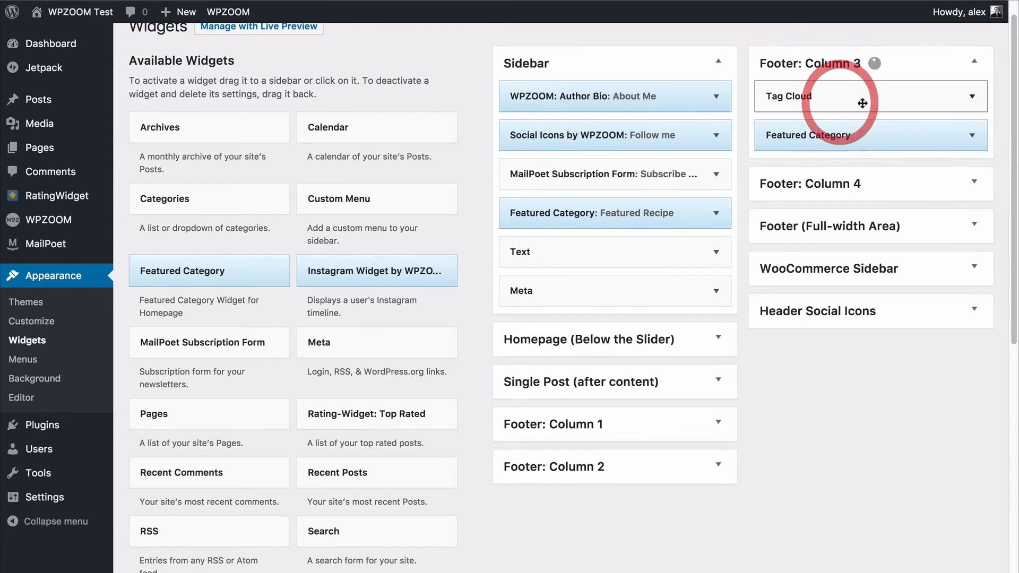
# Delete the Featured Category widget from Footer: Column 3 and collapse that widget area.
pyautogui.click(971, 133)
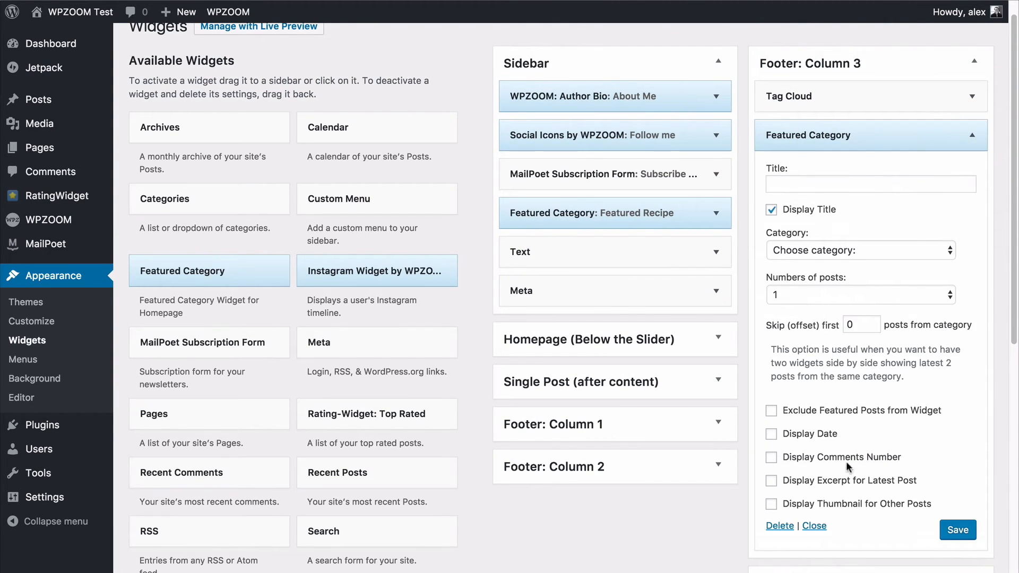
pyautogui.click(779, 525)
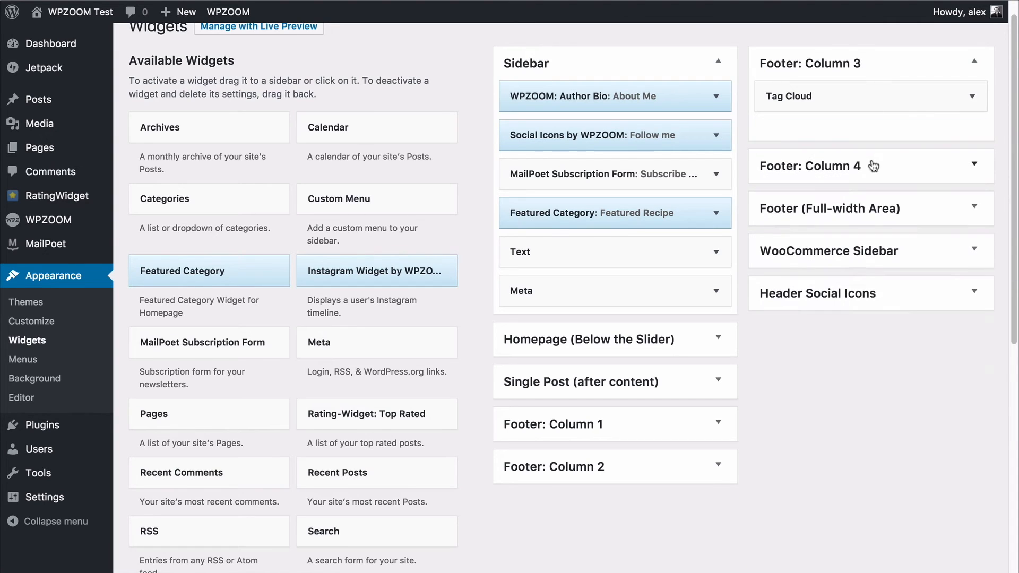
pyautogui.click(870, 63)
# Examine the Homepage (Below the Slider) widget area and the settings of its WPZOOM: Carousel Slider widget.
pyautogui.scroll(-1, 444, 276)
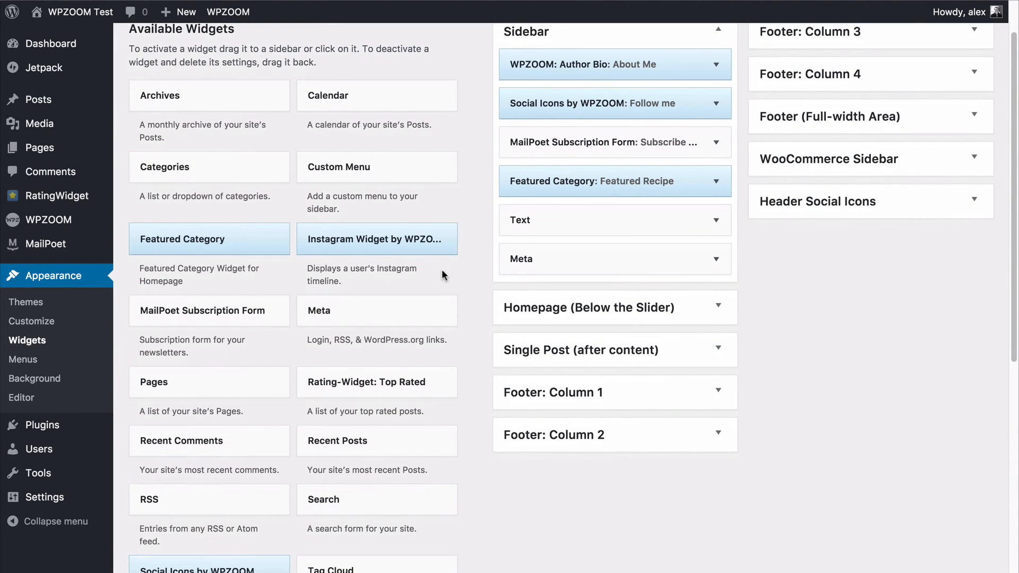
pyautogui.scroll(-1, 441, 269)
pyautogui.click(563, 270)
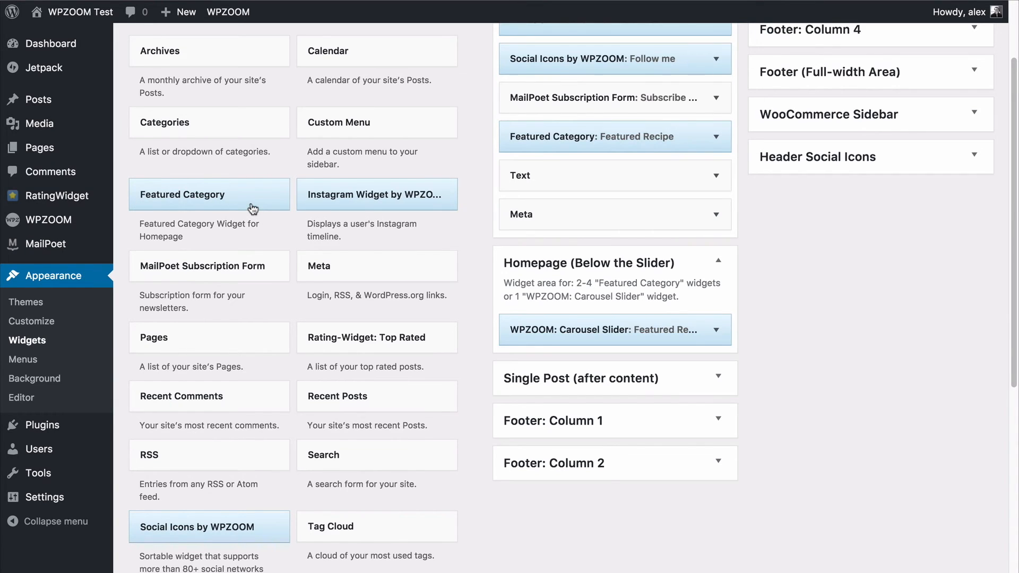
pyautogui.scroll(-6, 253, 208)
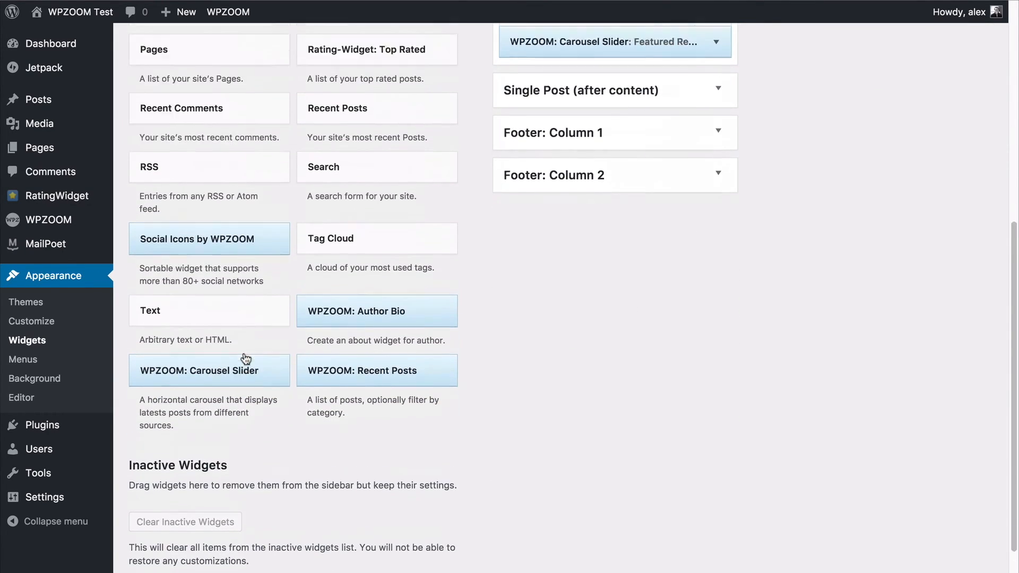
pyautogui.scroll(7, 245, 329)
pyautogui.click(711, 379)
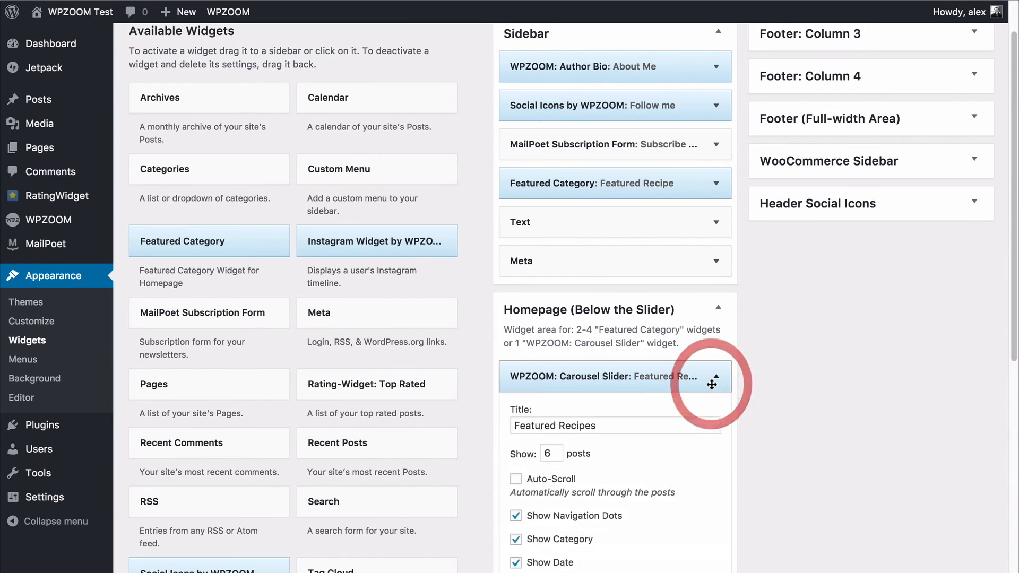
pyautogui.scroll(-6, 711, 380)
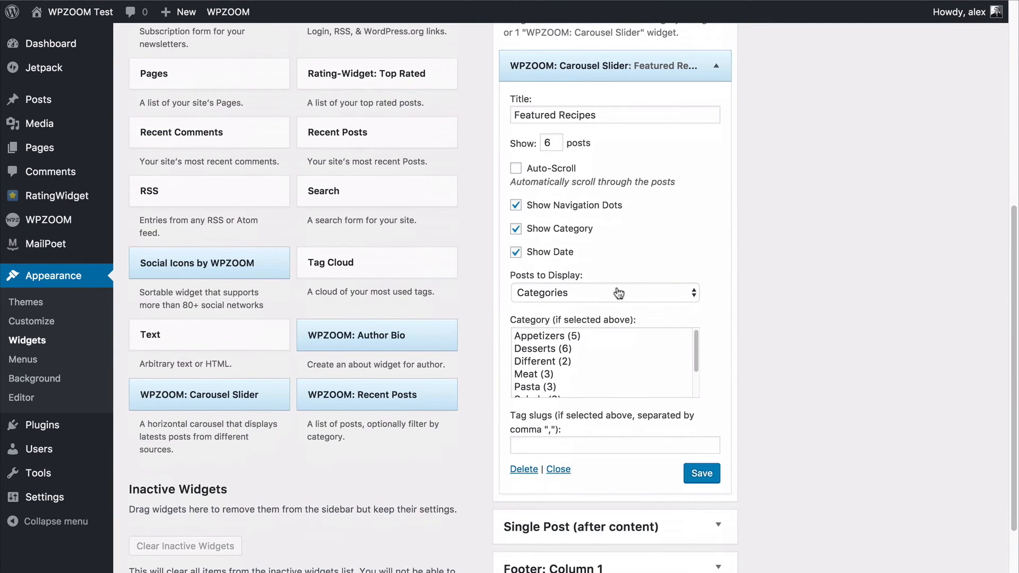
pyautogui.click(713, 66)
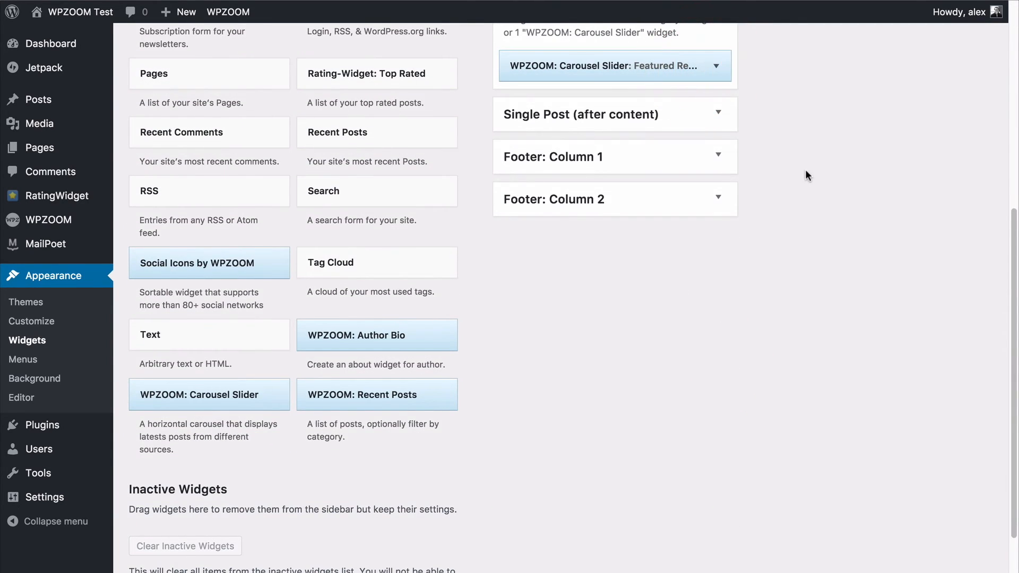
pyautogui.scroll(4, 805, 175)
pyautogui.scroll(3, 804, 189)
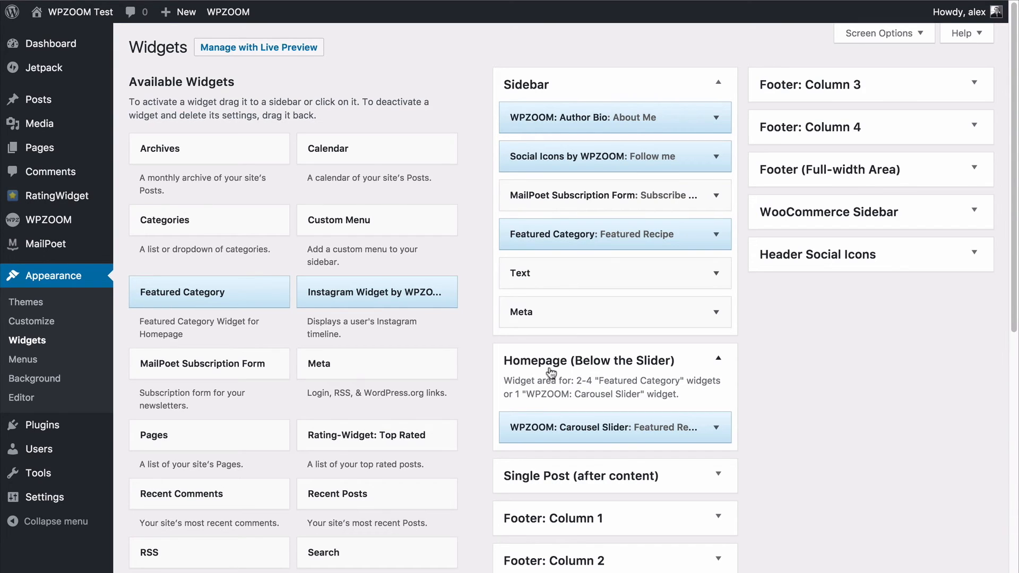
pyautogui.click(532, 366)
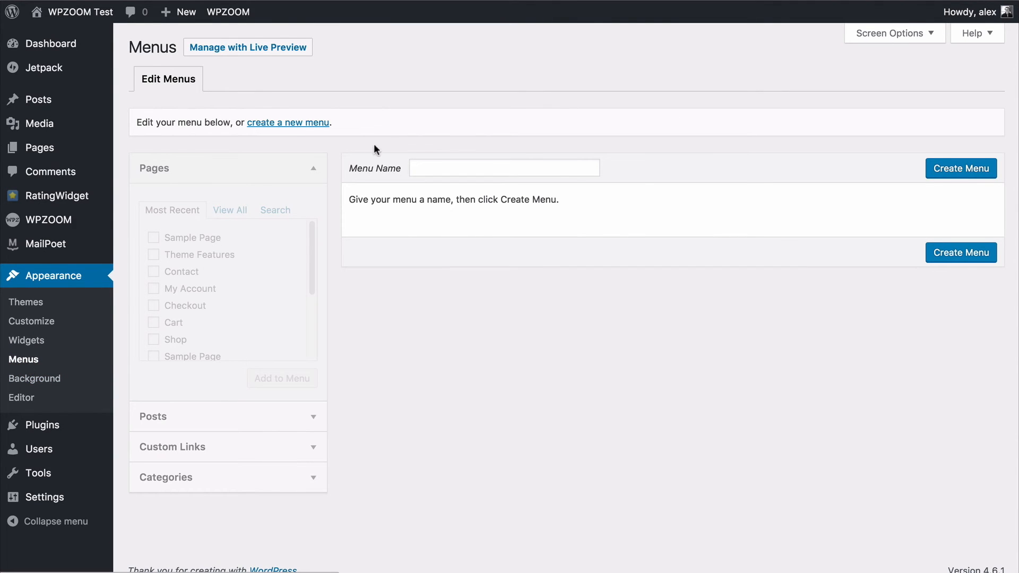
# Create a new navigation menu named Main Menu.
pyautogui.click(284, 124)
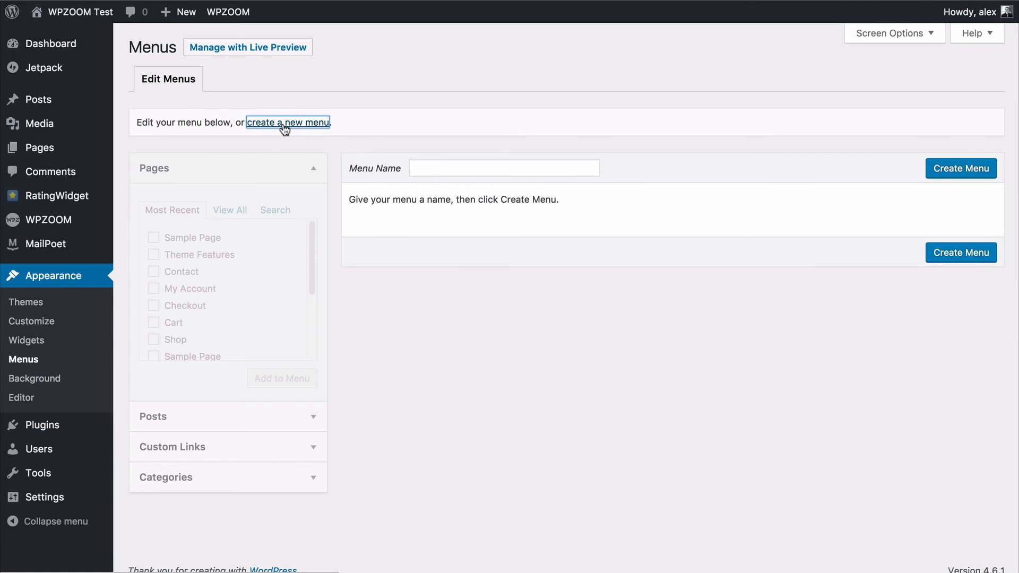
pyautogui.click(447, 165)
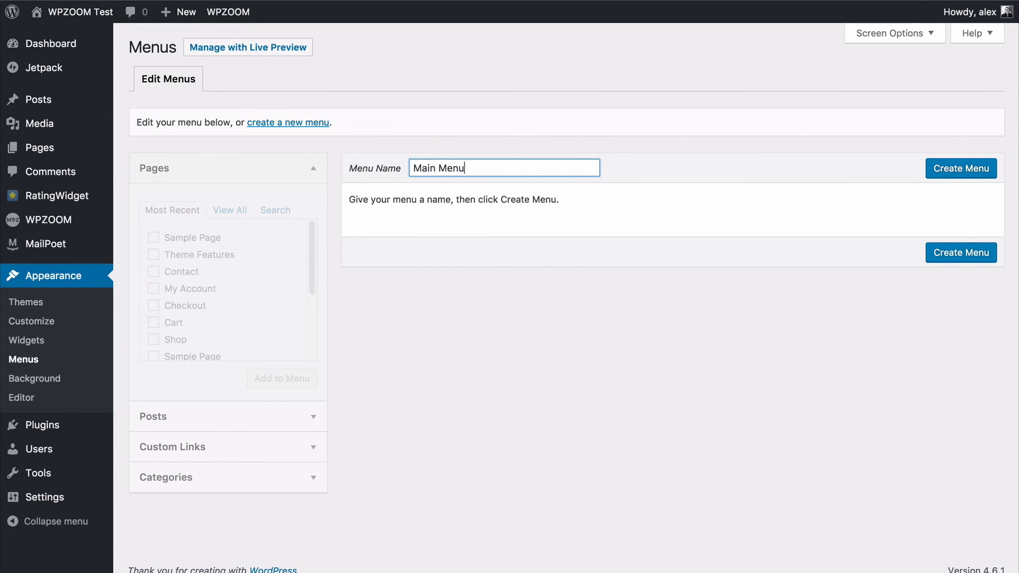
pyautogui.click(935, 167)
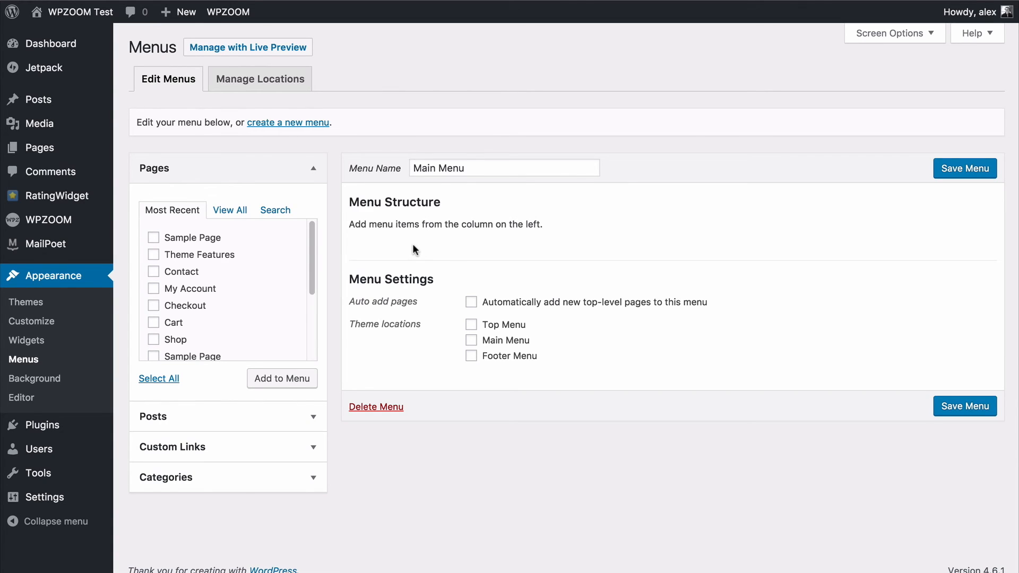
# Add the Home, About and Blog pages to the Main Menu.
pyautogui.click(245, 215)
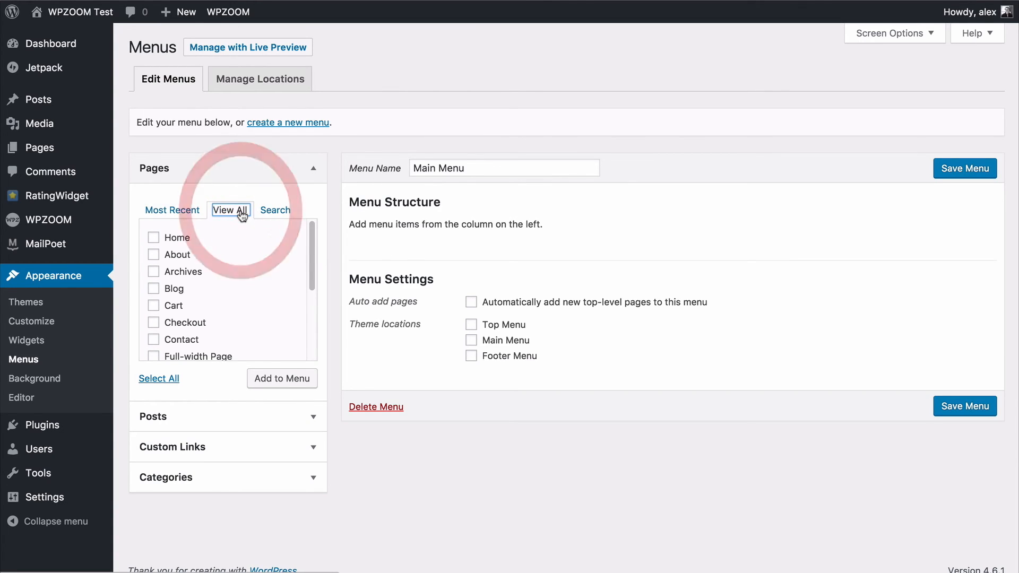
pyautogui.click(154, 238)
pyautogui.scroll(-1, 162, 263)
pyautogui.scroll(1, 170, 258)
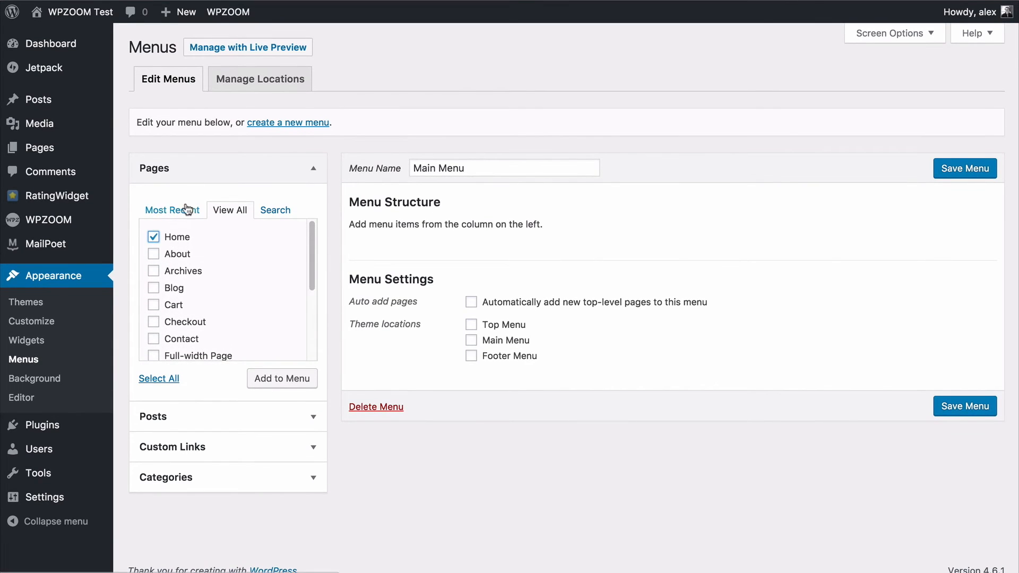
pyautogui.click(175, 290)
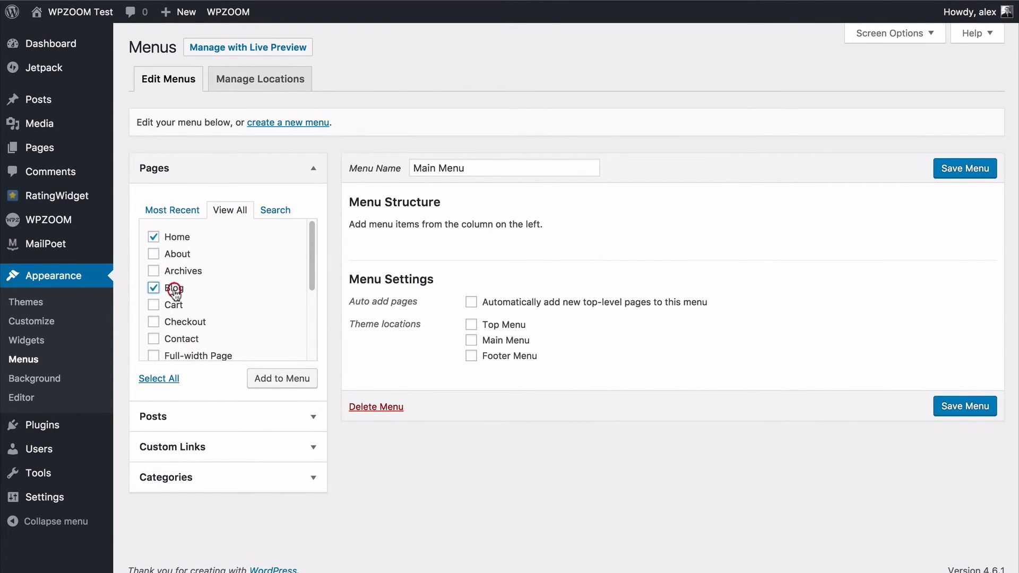
pyautogui.click(154, 254)
pyautogui.click(261, 379)
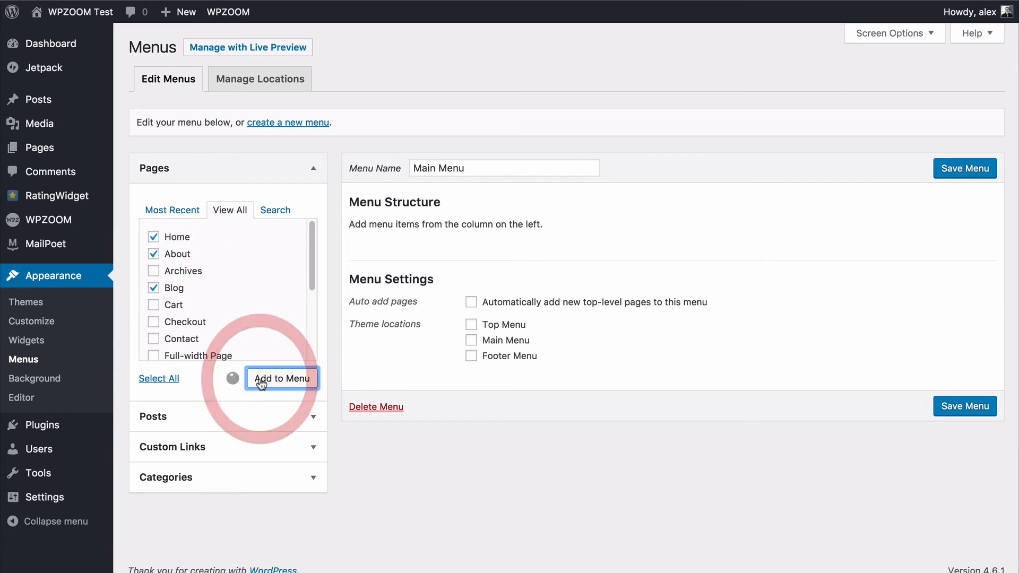
# Add the Appetizers, Desserts and Meat categories to the Main Menu.
pyautogui.click(176, 469)
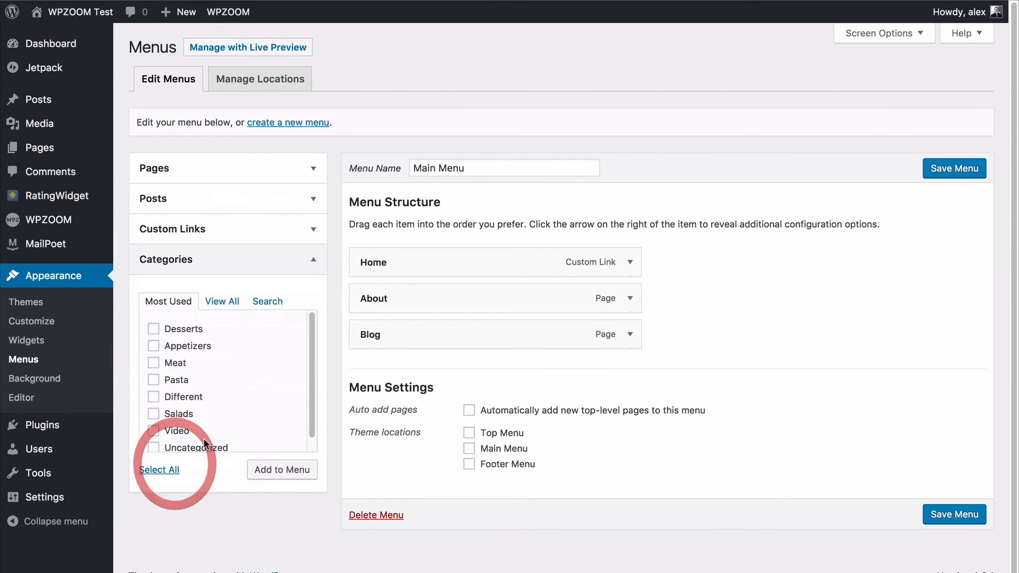
pyautogui.click(222, 300)
pyautogui.click(174, 329)
pyautogui.click(172, 346)
pyautogui.click(170, 364)
pyautogui.click(171, 365)
pyautogui.click(171, 380)
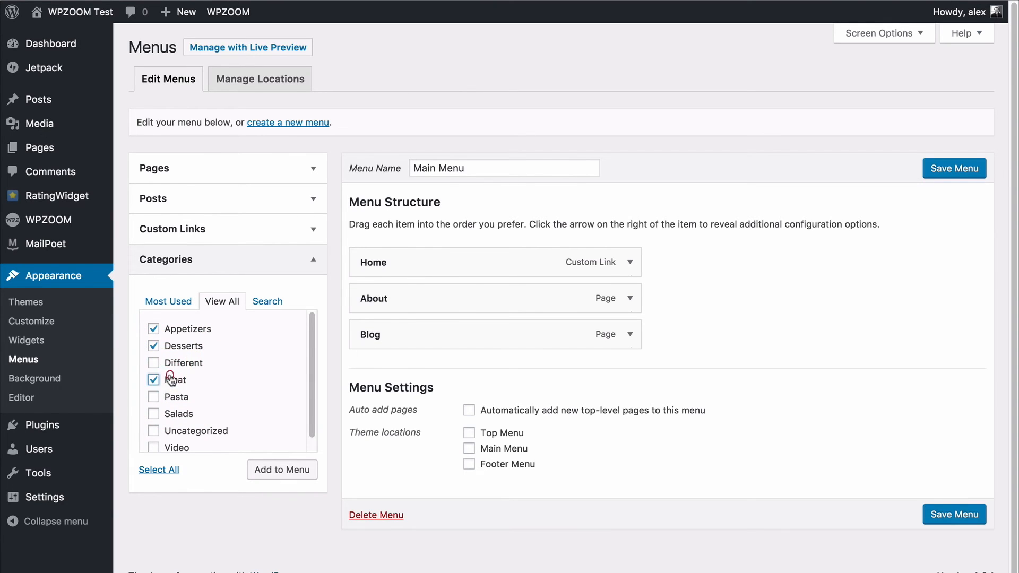
pyautogui.click(274, 470)
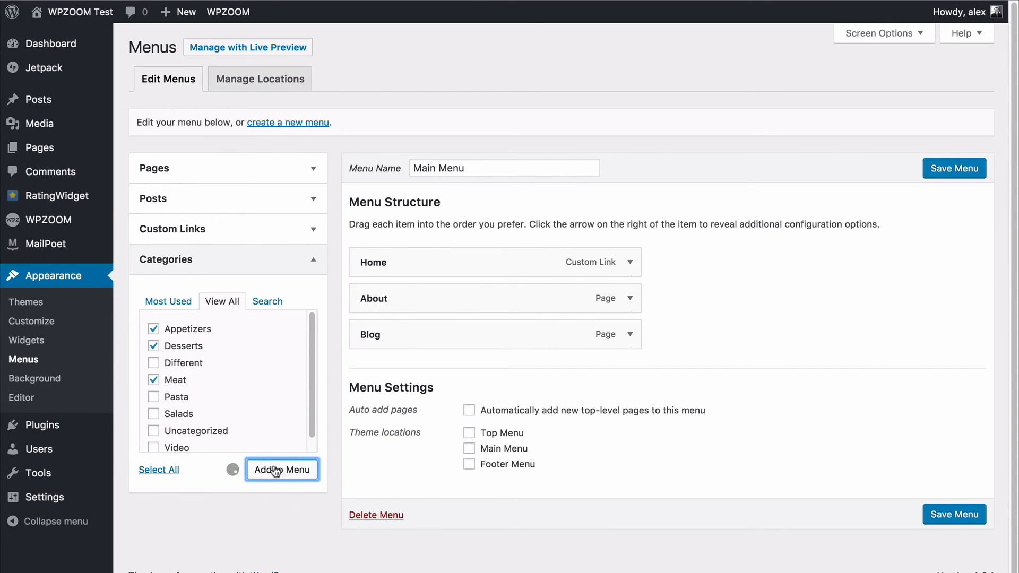
# Examine the options for adding posts and custom links to the menu.
pyautogui.click(264, 208)
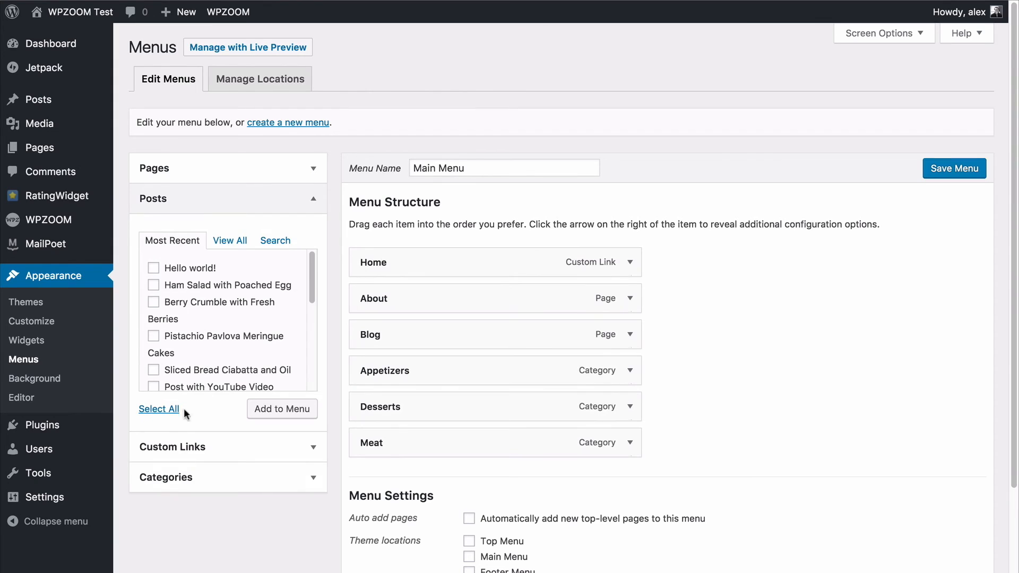
pyautogui.click(159, 447)
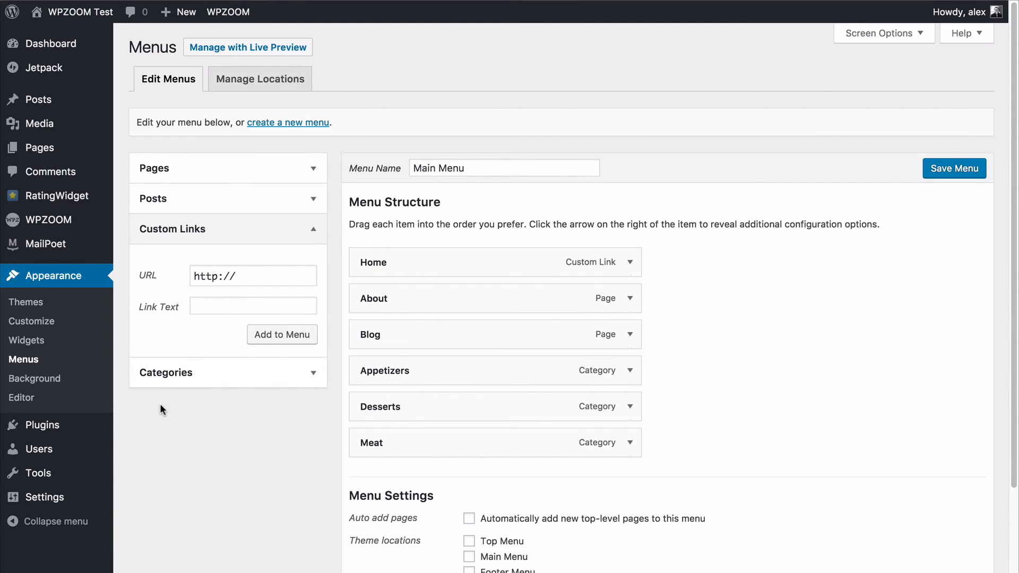
pyautogui.click(284, 238)
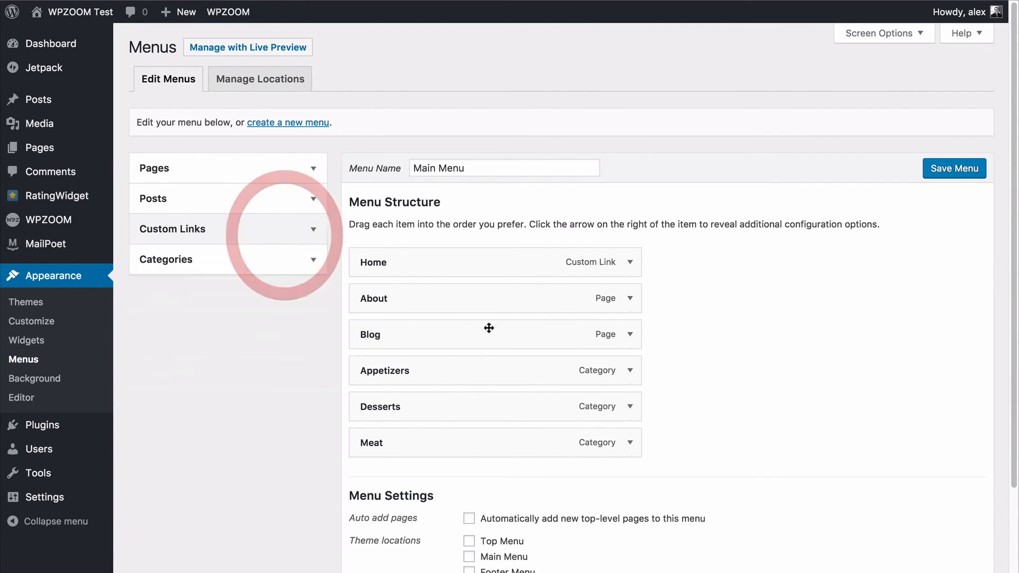
# Nest Desserts as a sub item of Appetizers and Meat as a sub item of Desserts, and open the Meat item's settings.
pyautogui.scroll(-1, 669, 364)
pyautogui.moveTo(445, 411); pyautogui.dragTo(461, 408)
pyautogui.moveTo(411, 380); pyautogui.dragTo(443, 378)
pyautogui.moveTo(444, 408); pyautogui.dragTo(444, 400)
pyautogui.click(671, 412)
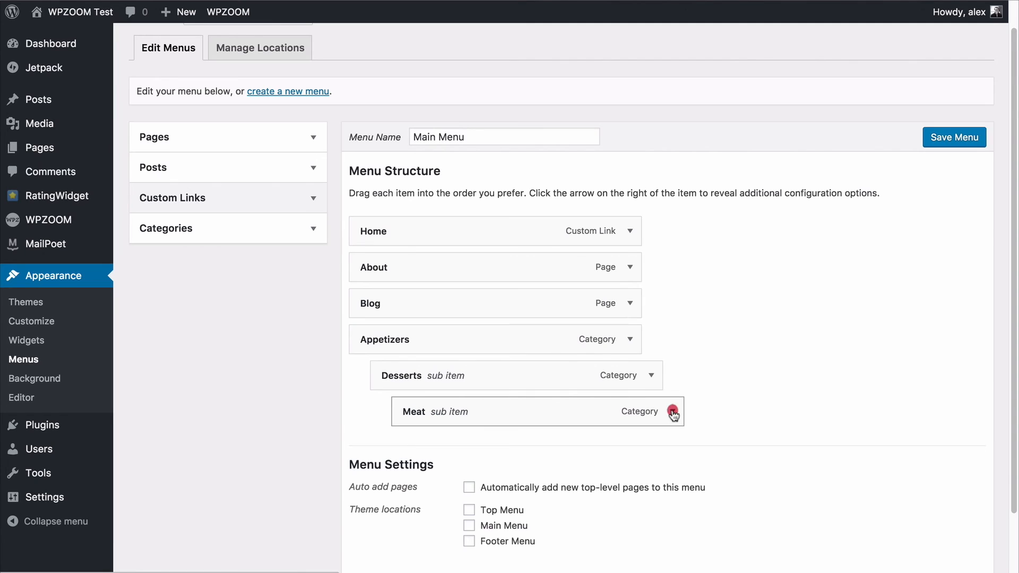
# Move the Meat item out from under Desserts to the menu's top level and collapse its settings.
pyautogui.scroll(-1, 672, 416)
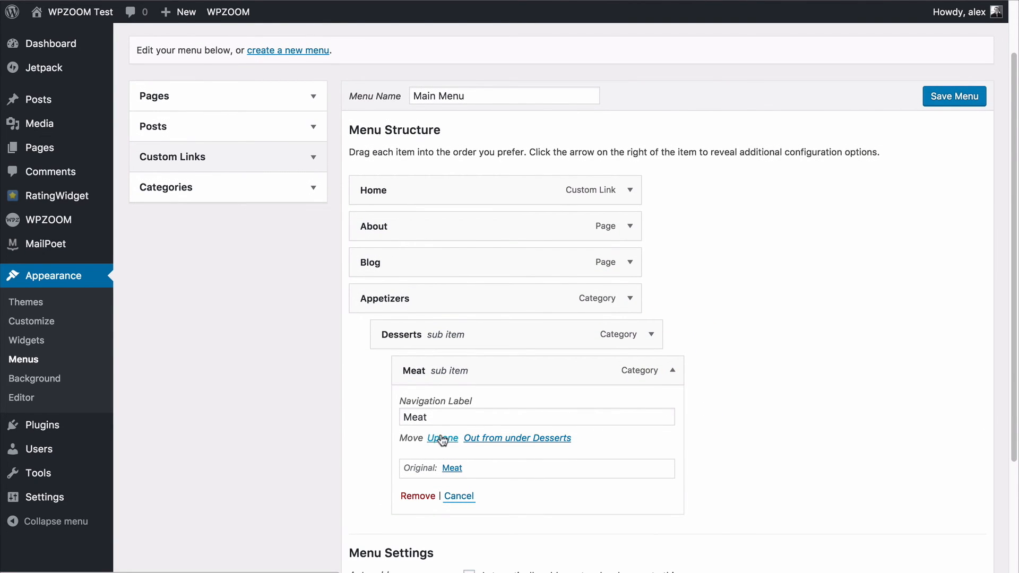
pyautogui.click(478, 438)
pyautogui.click(532, 438)
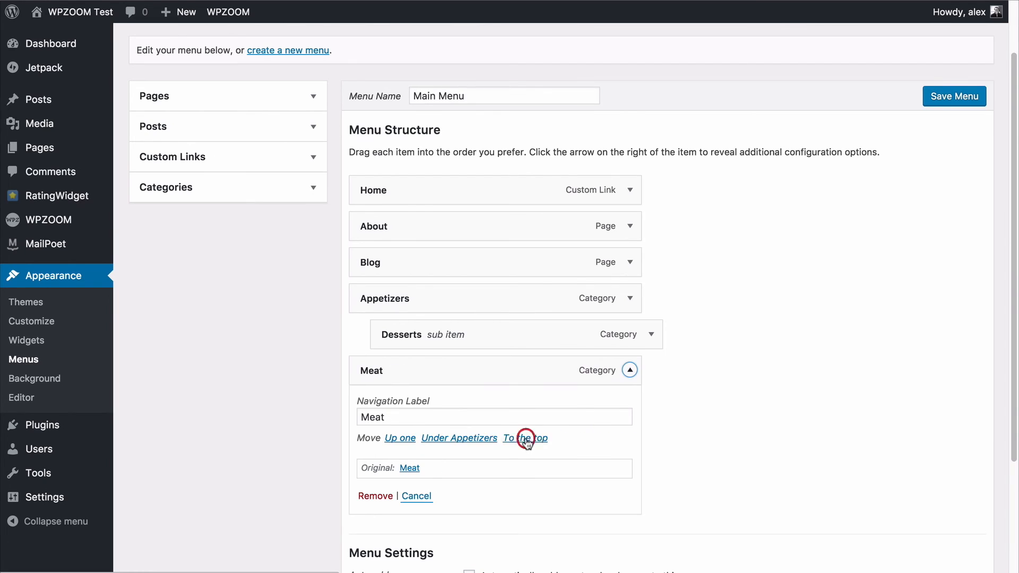
pyautogui.click(629, 370)
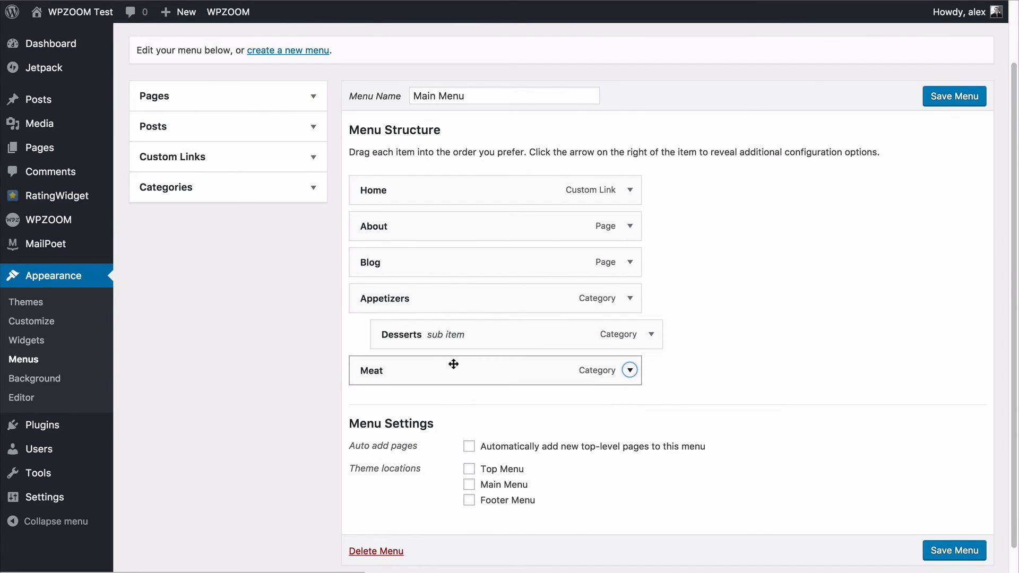
# Nest Appetizers, with its Desserts sub item, and Meat under Blog, and save the menu.
pyautogui.moveTo(381, 303); pyautogui.dragTo(421, 307)
pyautogui.moveTo(366, 371); pyautogui.dragTo(398, 363)
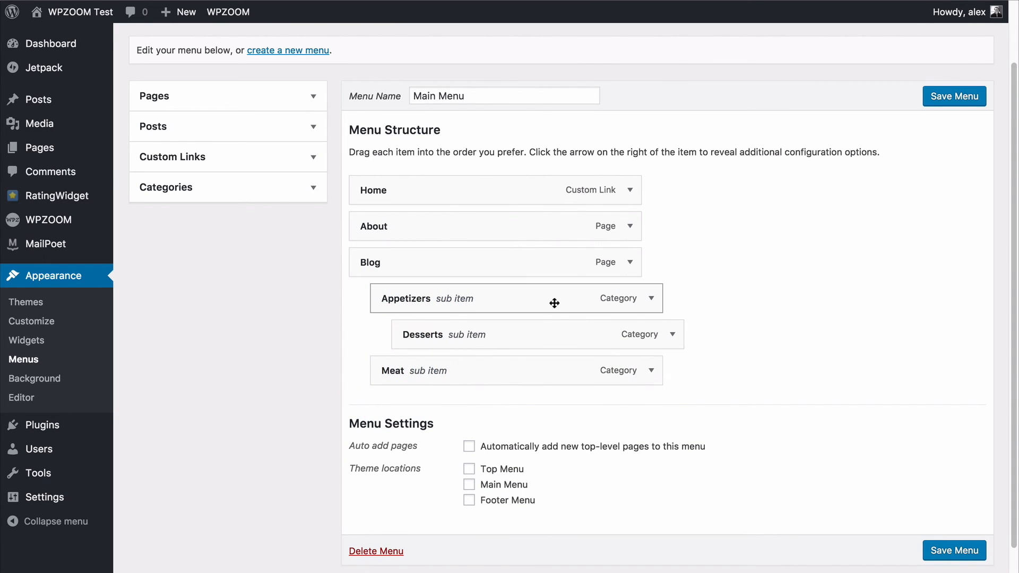
pyautogui.click(980, 552)
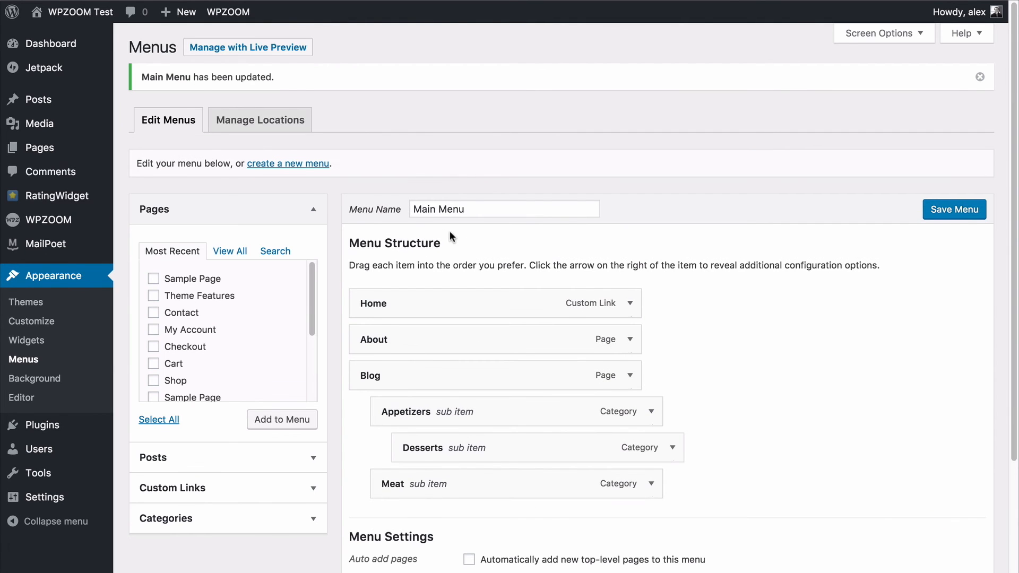
# Assign Main Menu to the theme's Main Menu location, save the change, and check the navigation on the live site.
pyautogui.click(256, 121)
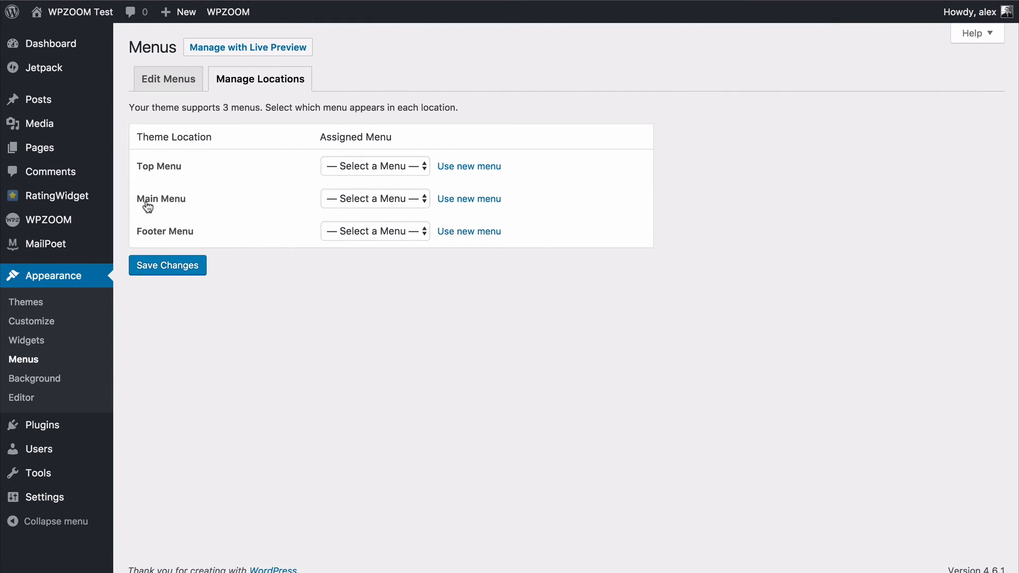
pyautogui.click(364, 198)
pyautogui.click(362, 212)
pyautogui.click(193, 272)
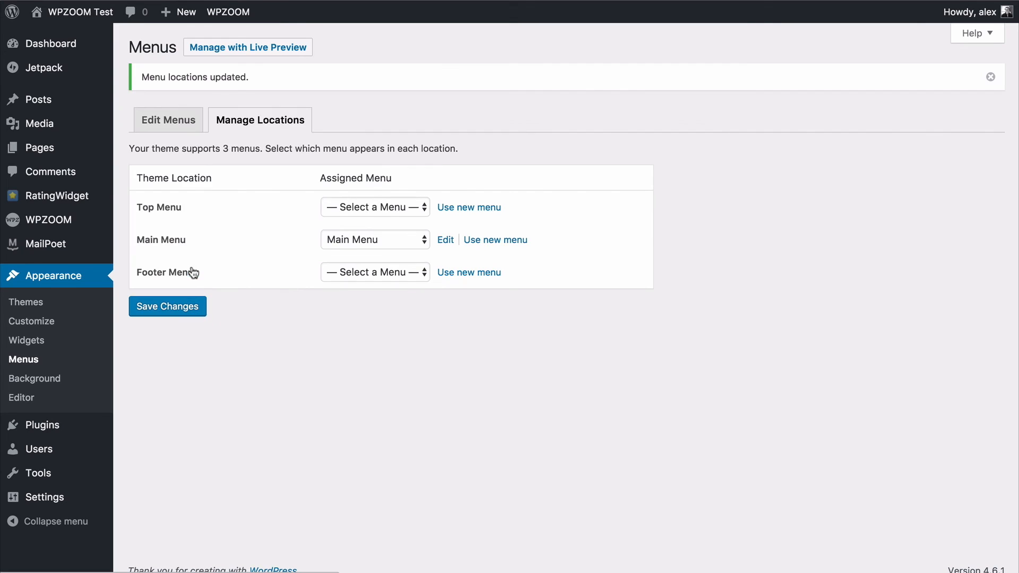
pyautogui.click(43, 33)
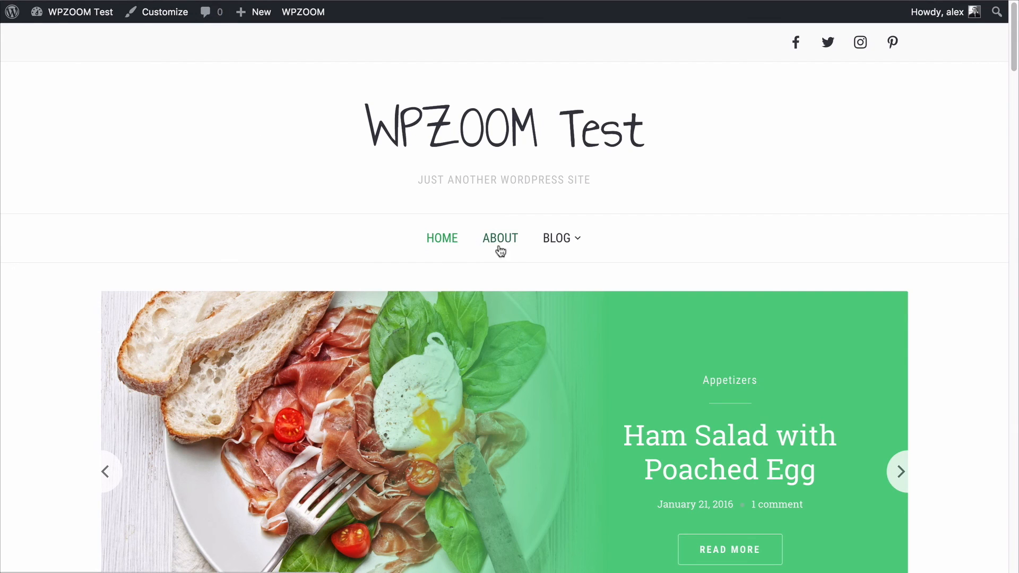
pyautogui.moveTo(564, 249)
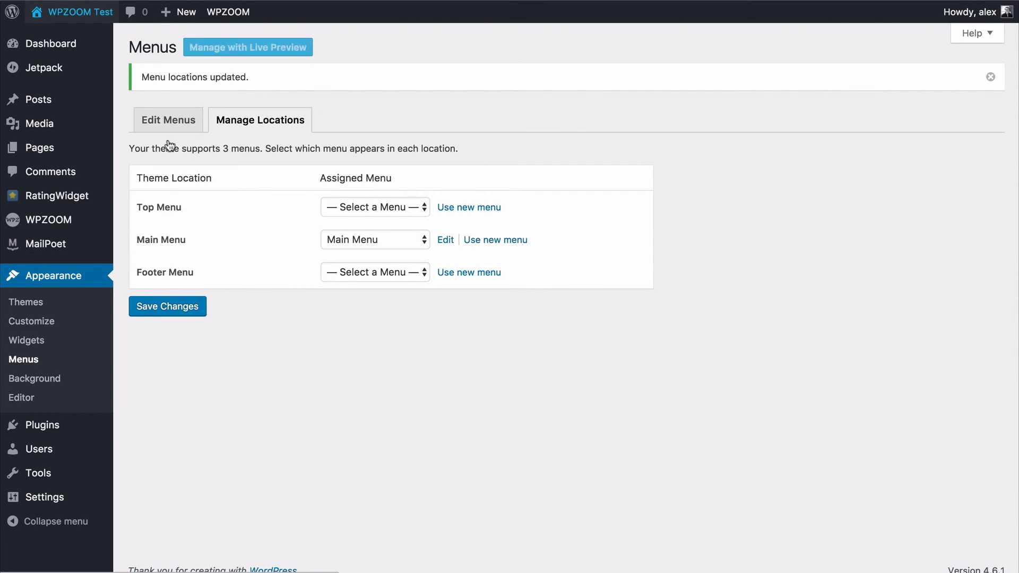
# Examine the widget areas offered in the Customizer for the homepage and for a single post, and leave the Customizer.
pyautogui.click(47, 325)
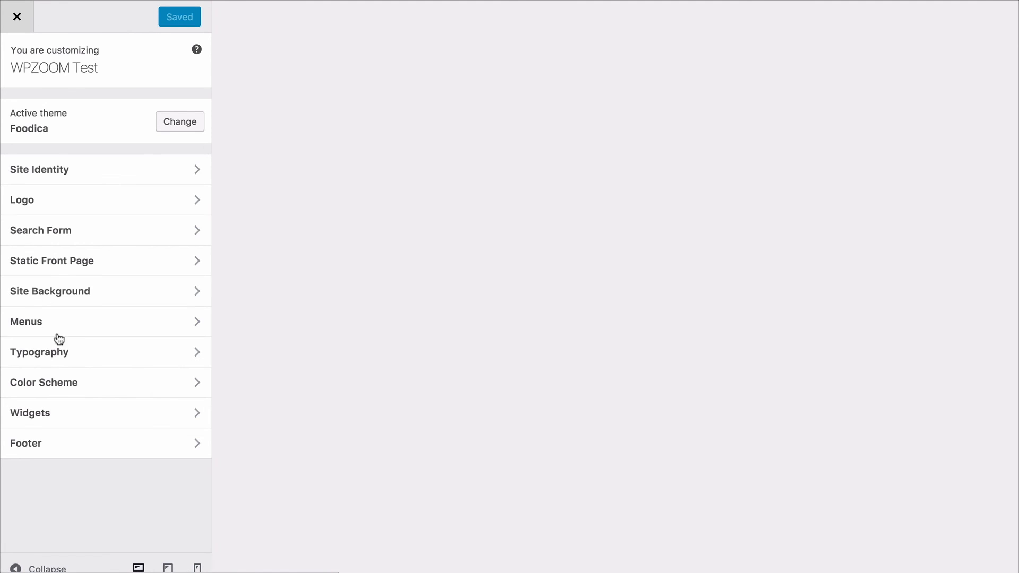
pyautogui.click(107, 413)
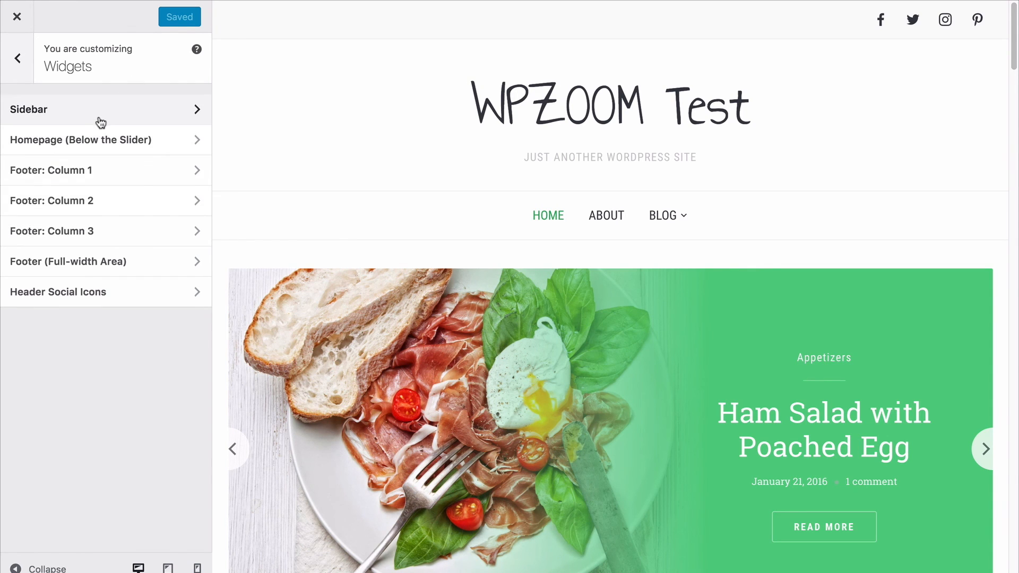
pyautogui.scroll(-20, 284, 379)
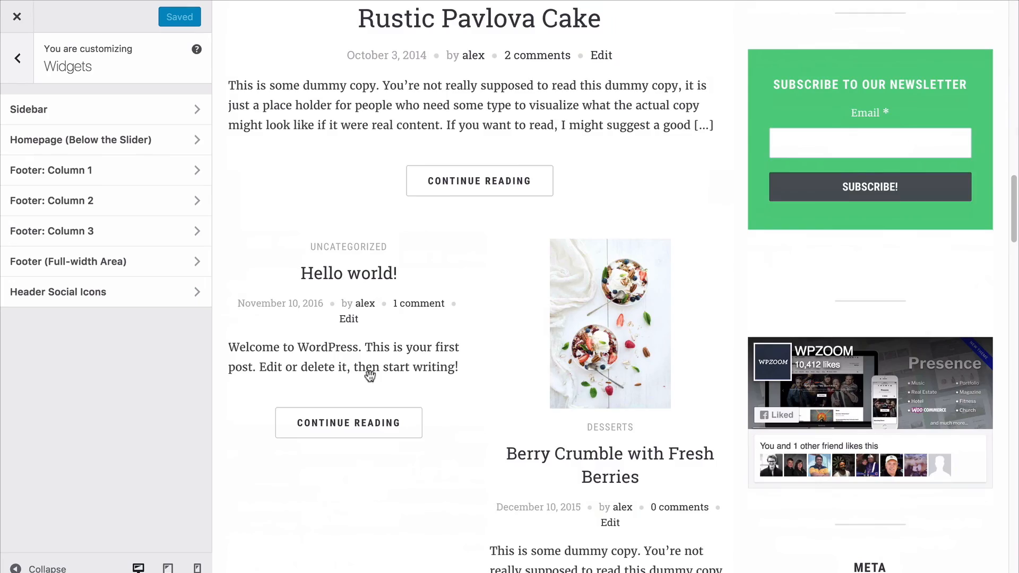
pyautogui.scroll(20, 432, 375)
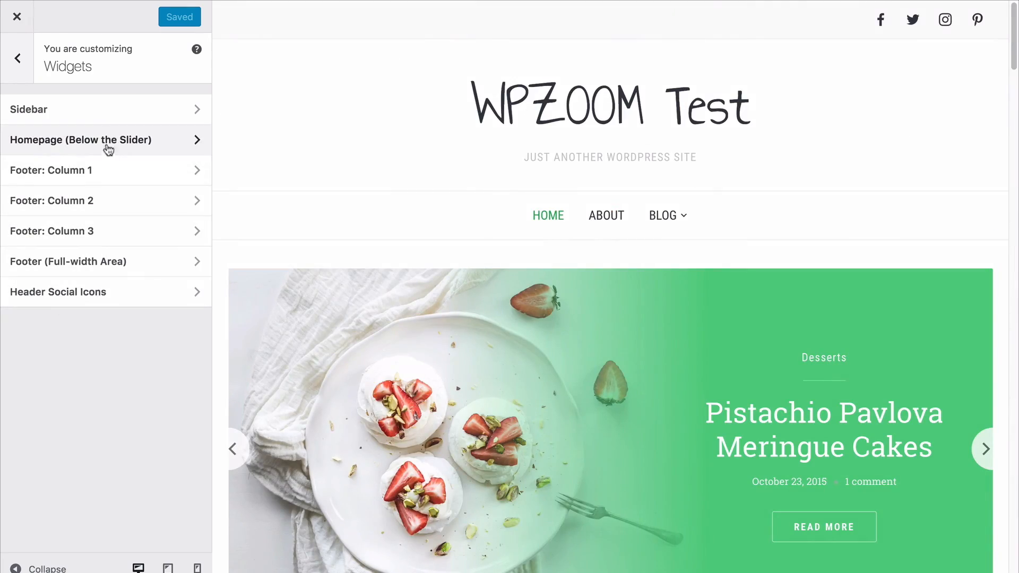
pyautogui.click(800, 454)
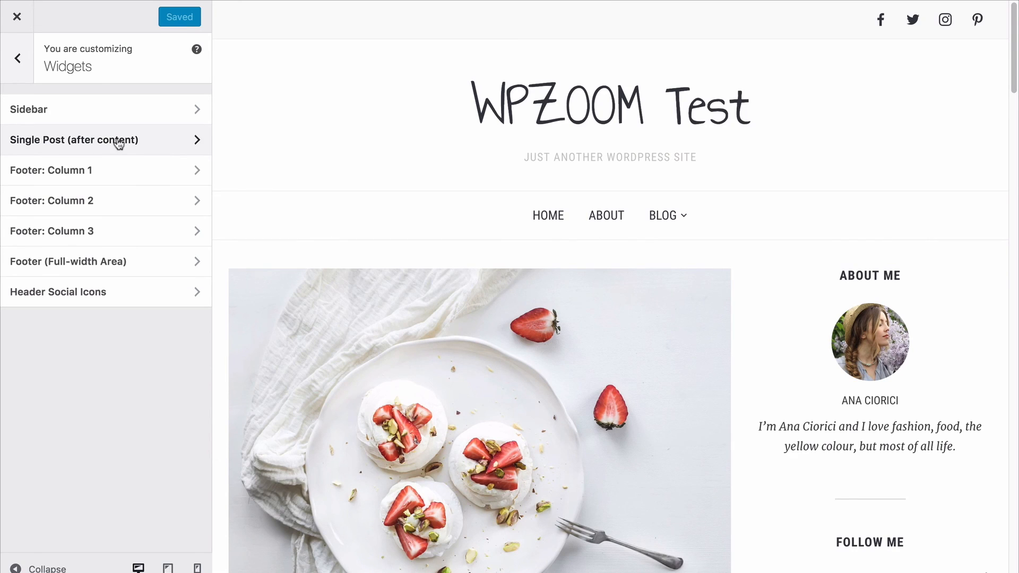
pyautogui.click(16, 17)
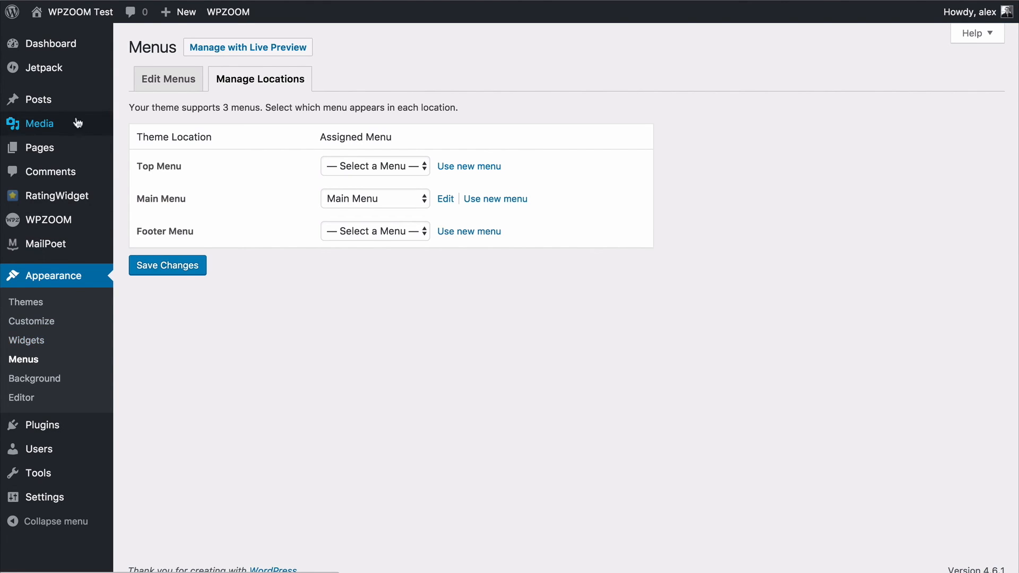
# Create a page titled Homepage with the default template and publish it.
pyautogui.moveTo(38, 150)
pyautogui.click(38, 150)
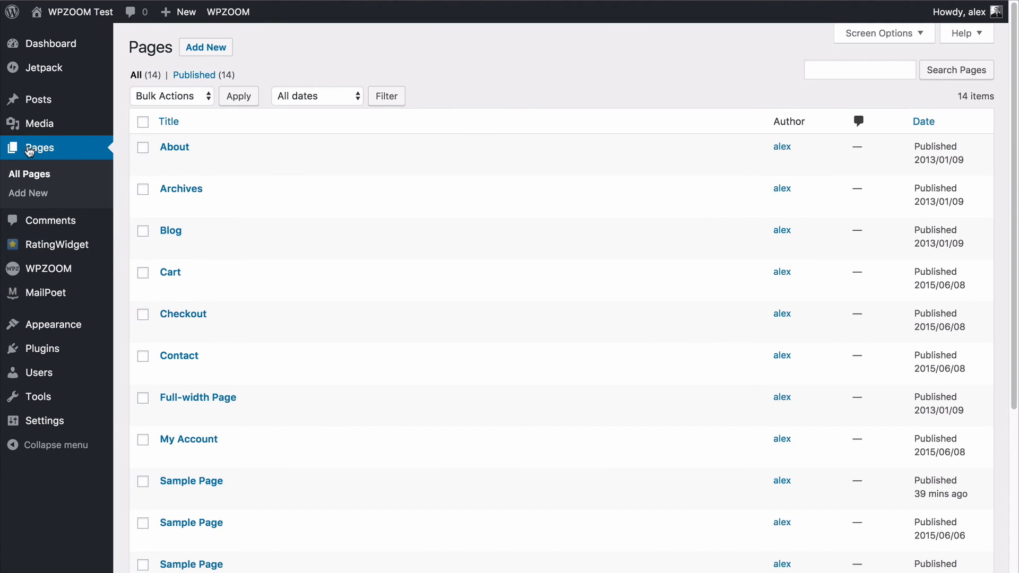
pyautogui.click(212, 49)
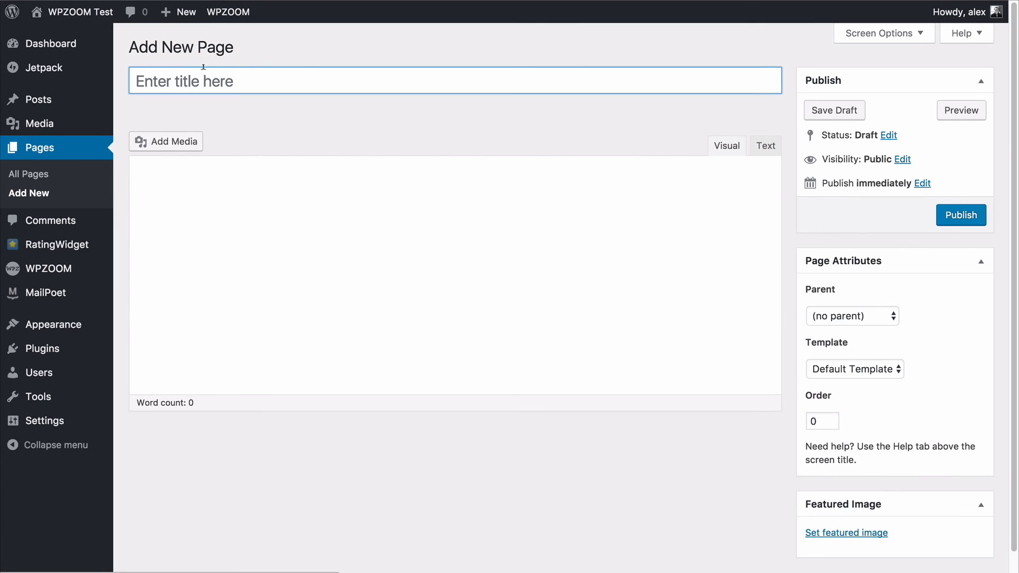
pyautogui.click(201, 82)
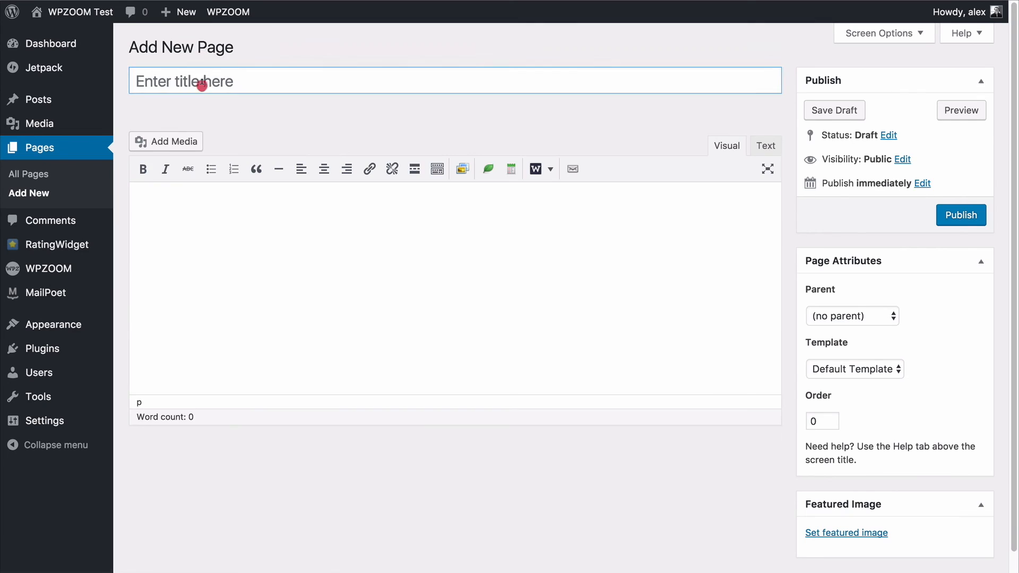
pyautogui.write('Homepage')
pyautogui.click(274, 227)
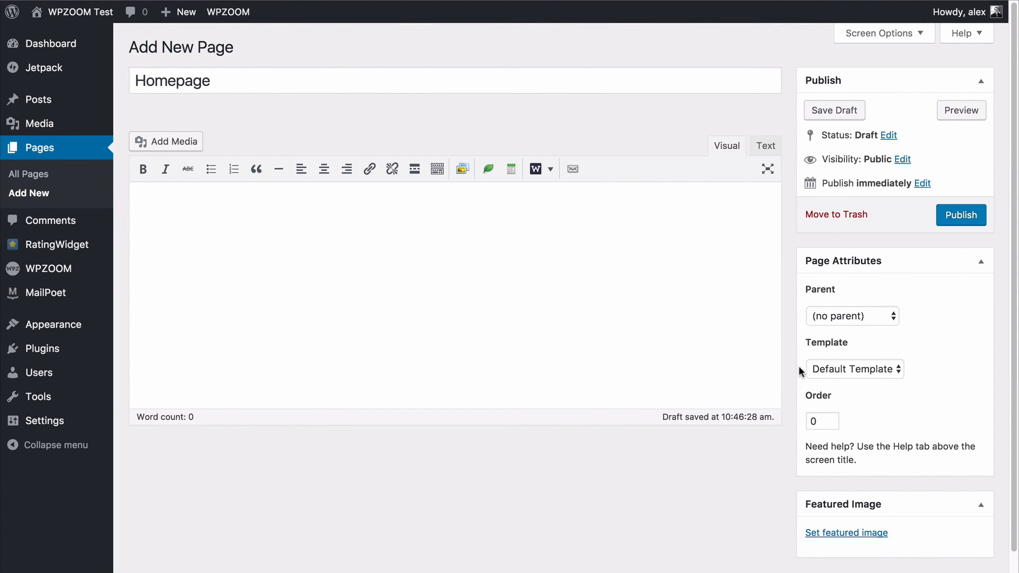
pyautogui.click(825, 372)
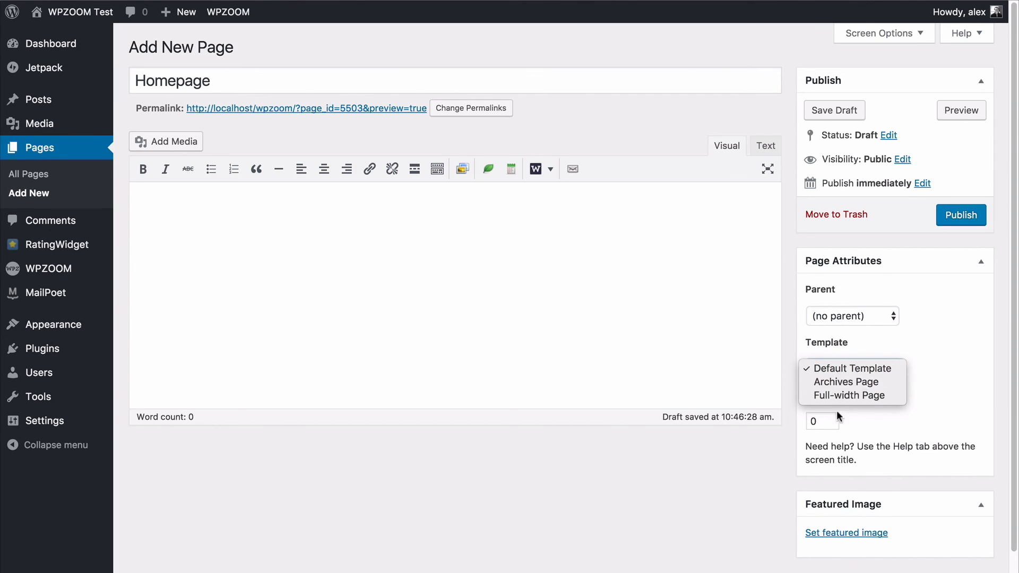
pyautogui.click(934, 309)
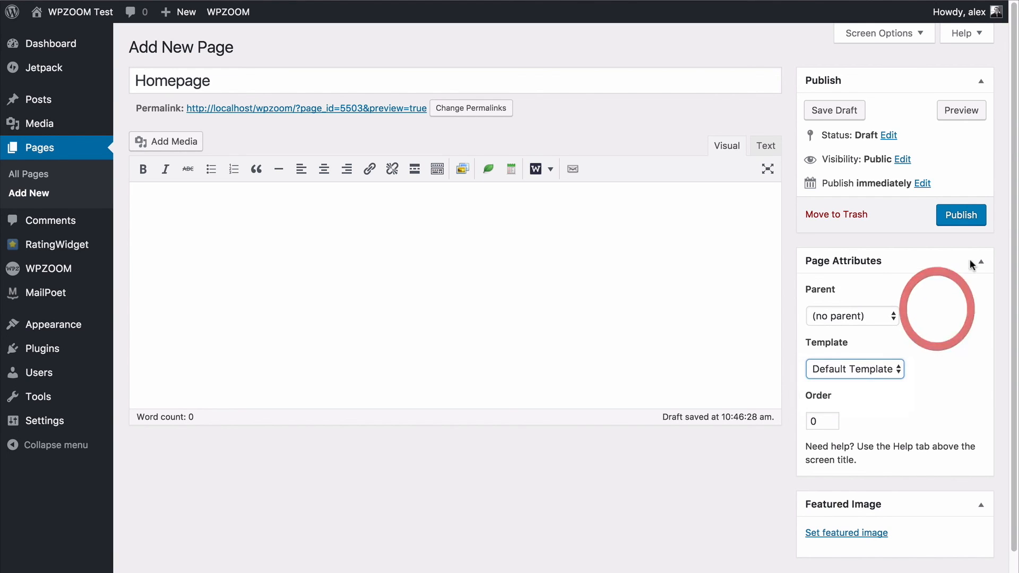
pyautogui.click(960, 218)
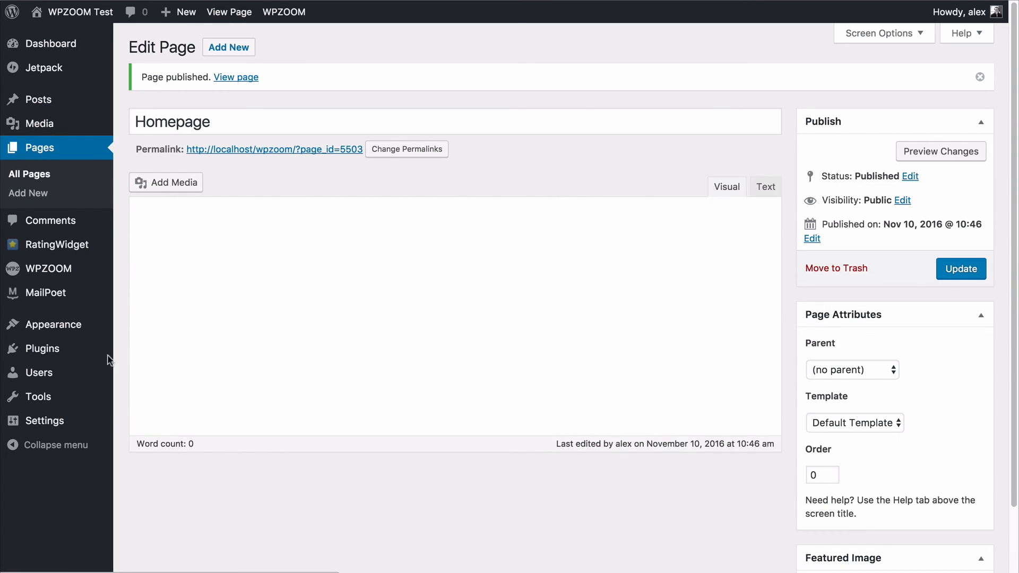
# Set the front page to display the static Homepage page in the reading settings and save.
pyautogui.moveTo(56, 424)
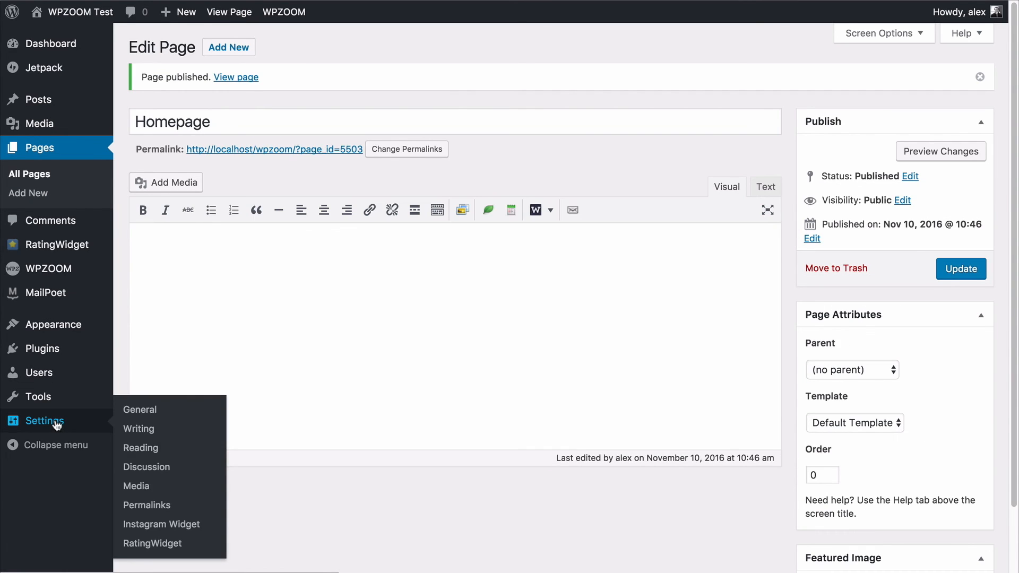
pyautogui.click(142, 448)
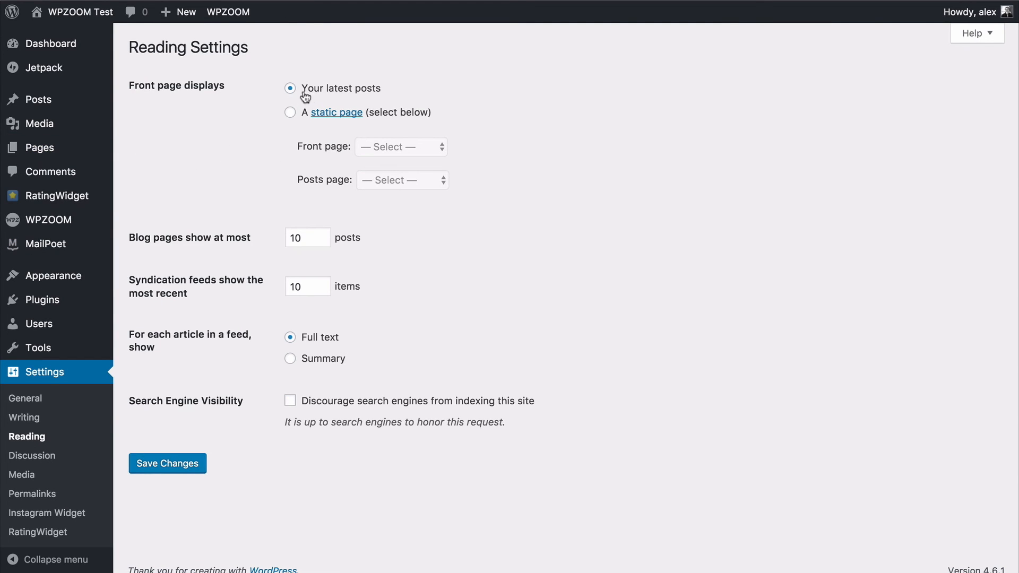
pyautogui.click(290, 112)
pyautogui.click(393, 147)
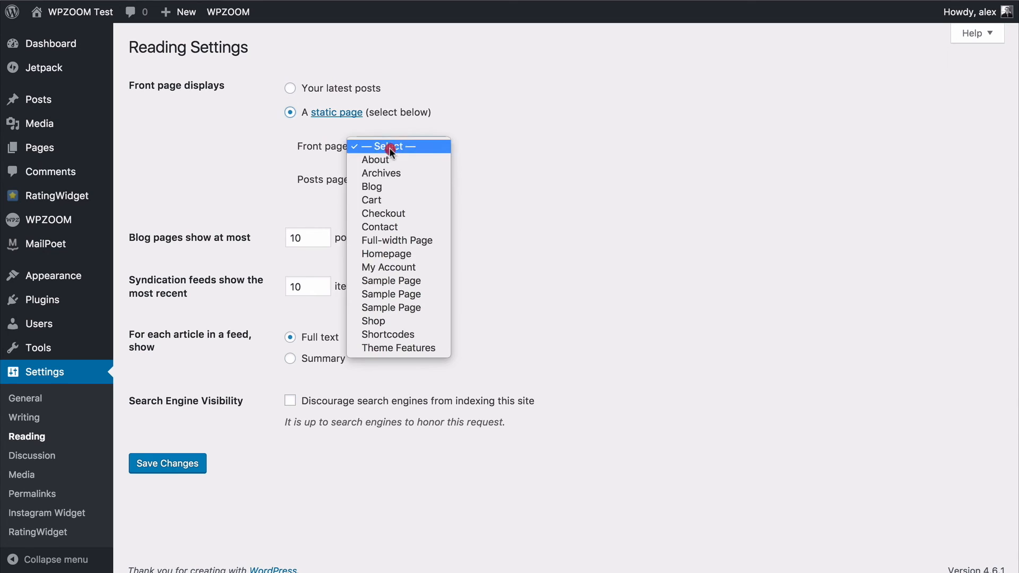
pyautogui.click(400, 254)
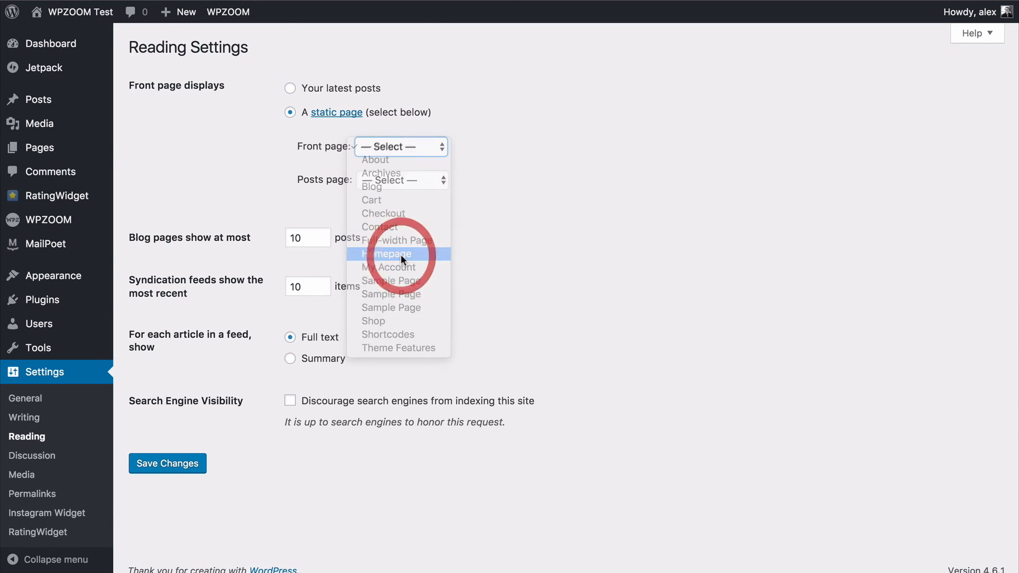
pyautogui.click(170, 472)
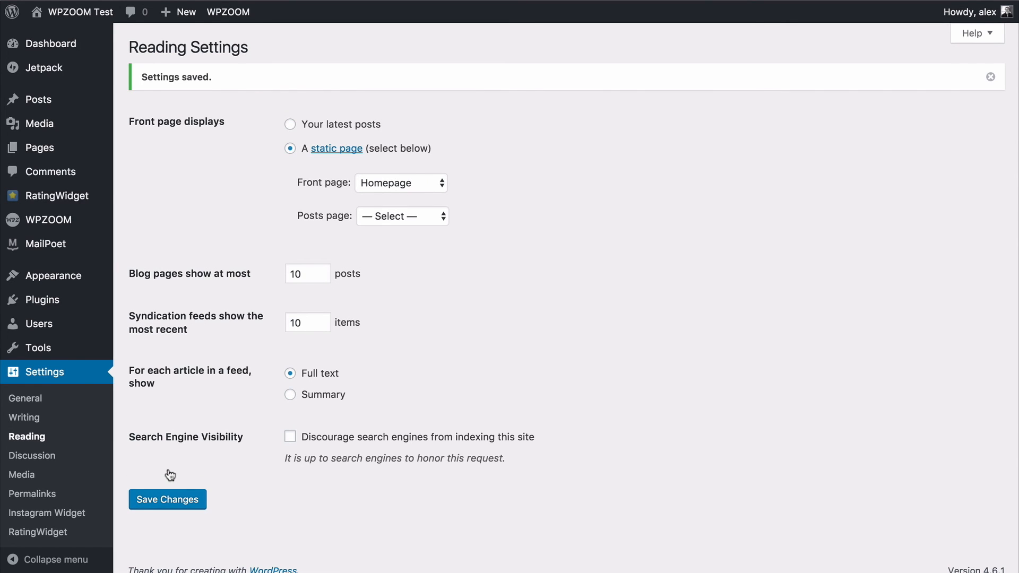
# View the live site to examine how the static front page looks.
pyautogui.click(79, 23)
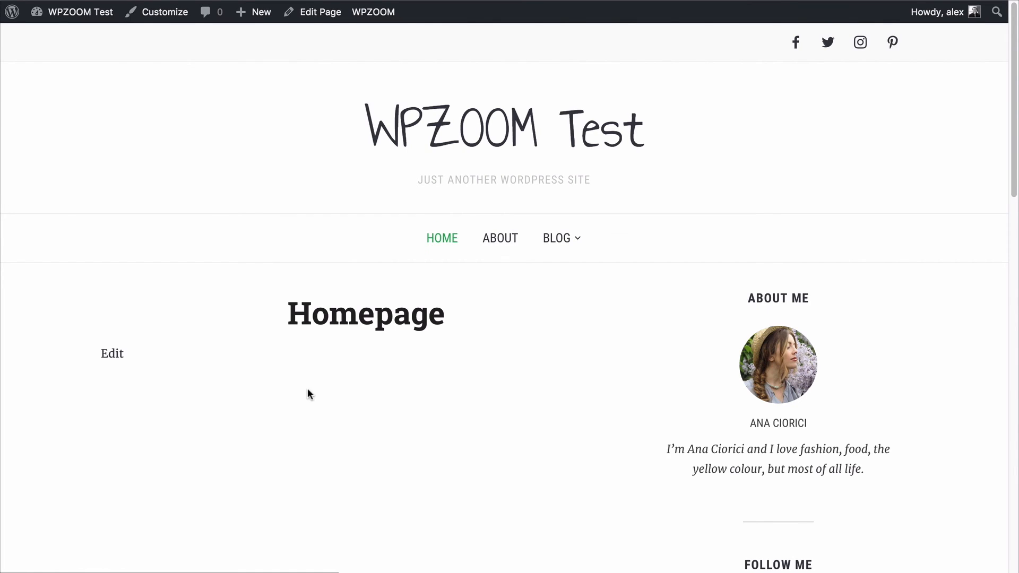
pyautogui.scroll(-3, 431, 334)
pyautogui.scroll(3, 416, 372)
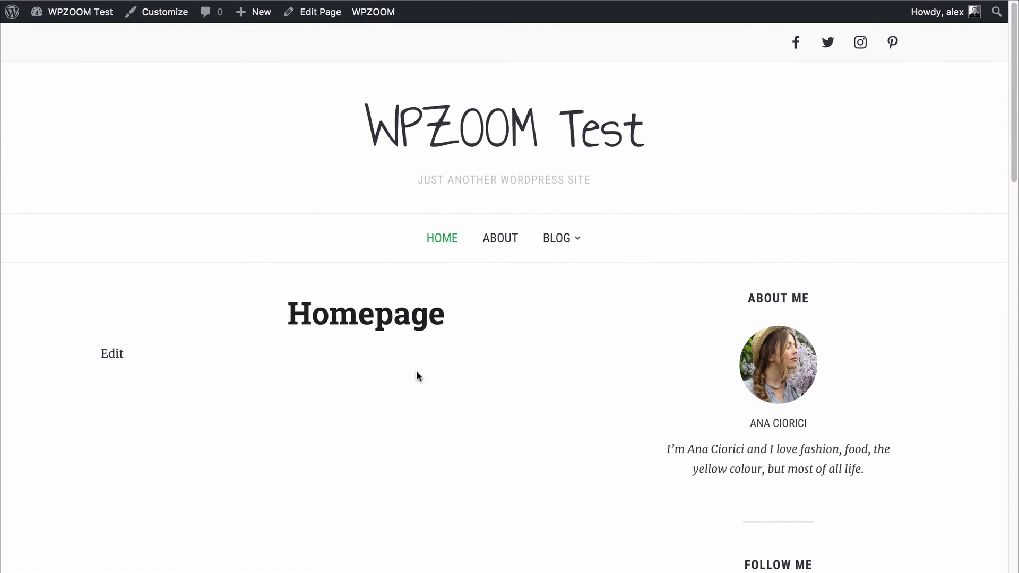
# Return to the reading settings, set the front page back to the latest posts, and save.
pyautogui.click(12, 11)
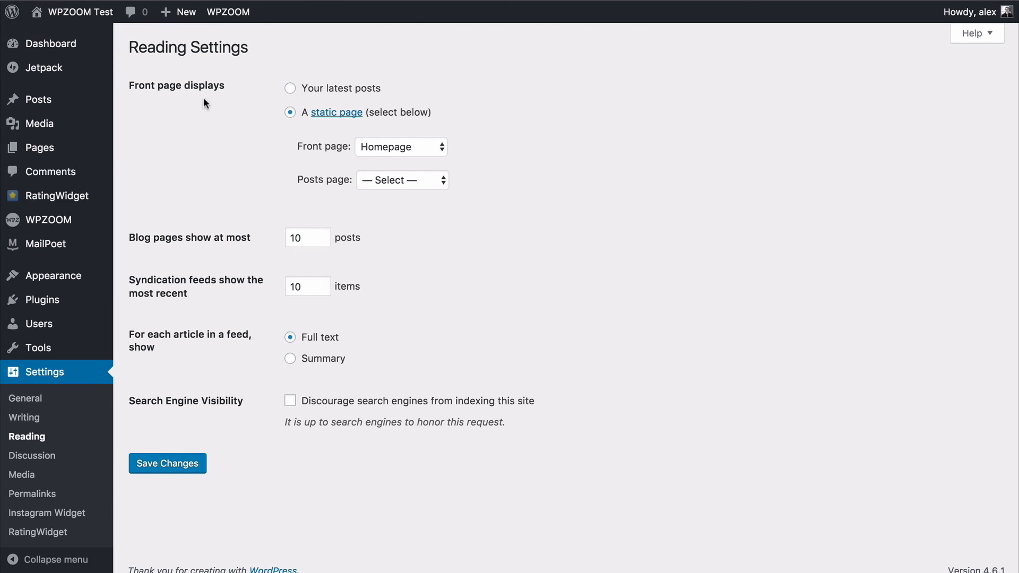
pyautogui.click(290, 88)
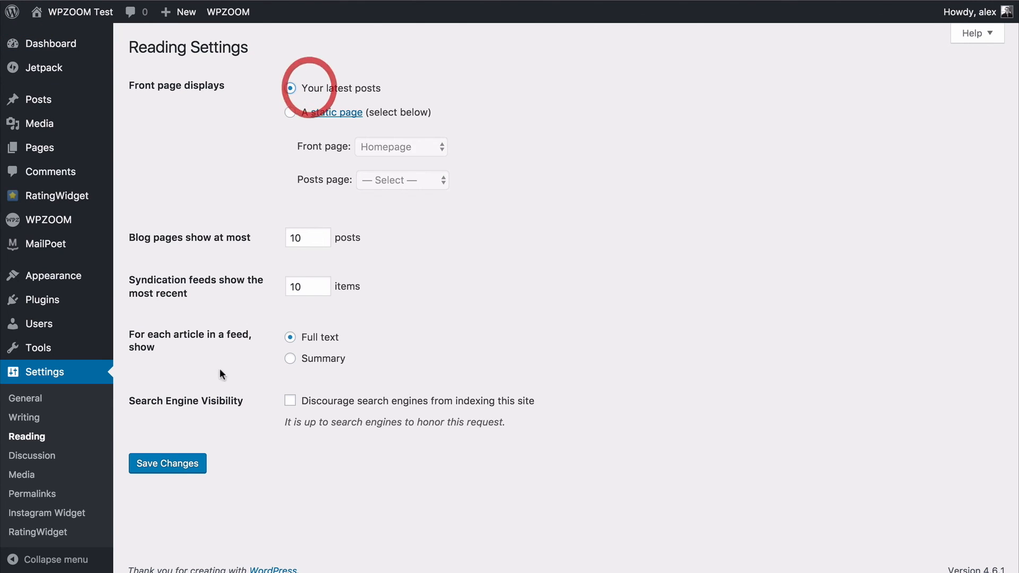
pyautogui.click(147, 463)
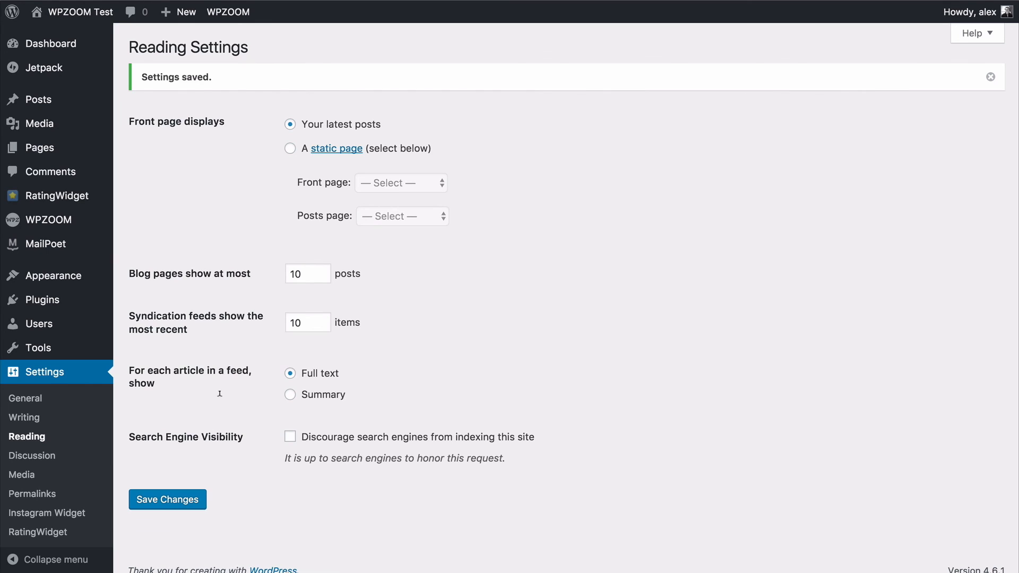
# Go to the admin Dashboard.
pyautogui.click(52, 45)
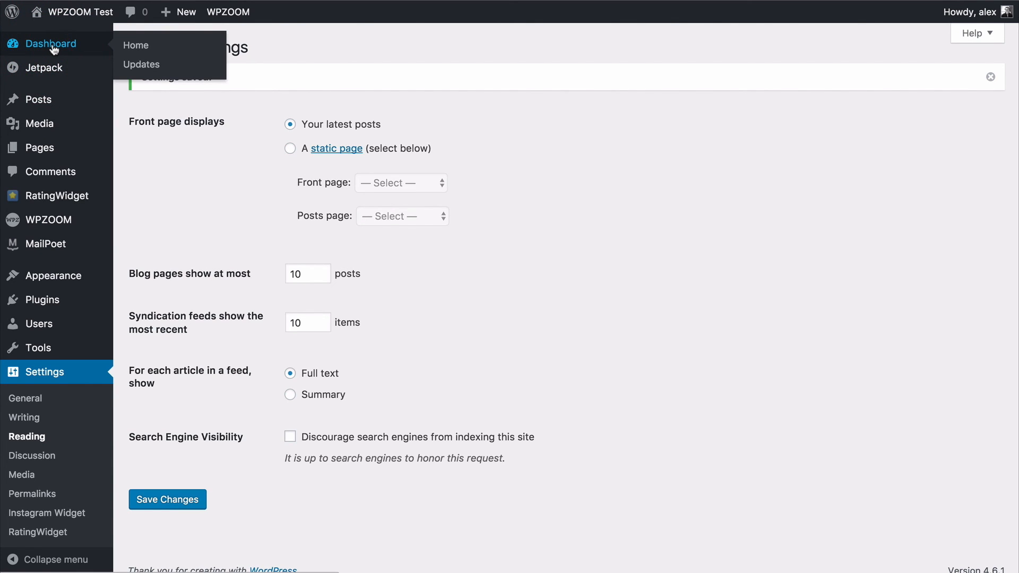